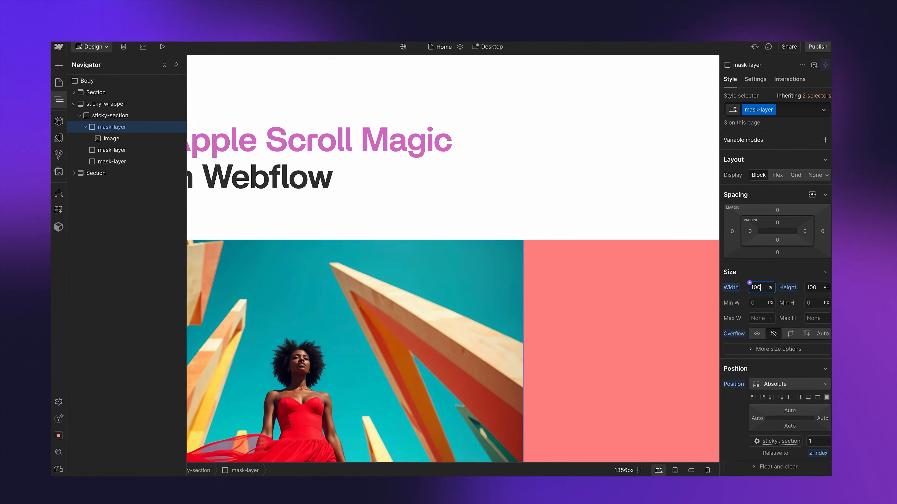
type("fixed-image")
key("Return")
left_click(757, 303)
type("100vw")
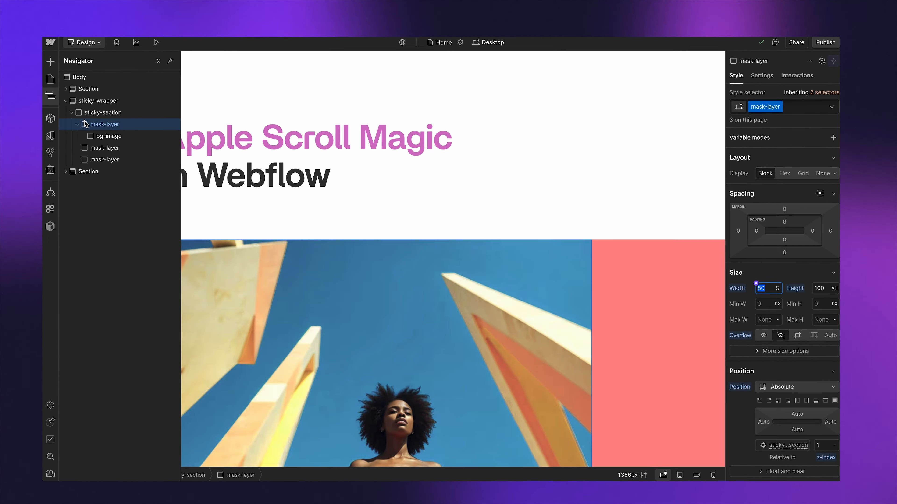
scroll(791, 366, "down", 2)
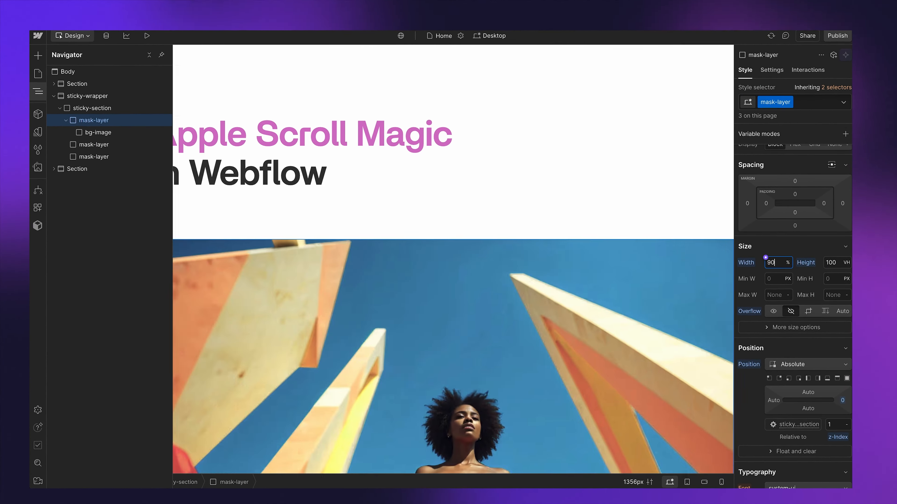
left_click(102, 134)
scroll(775, 250, "down", 5)
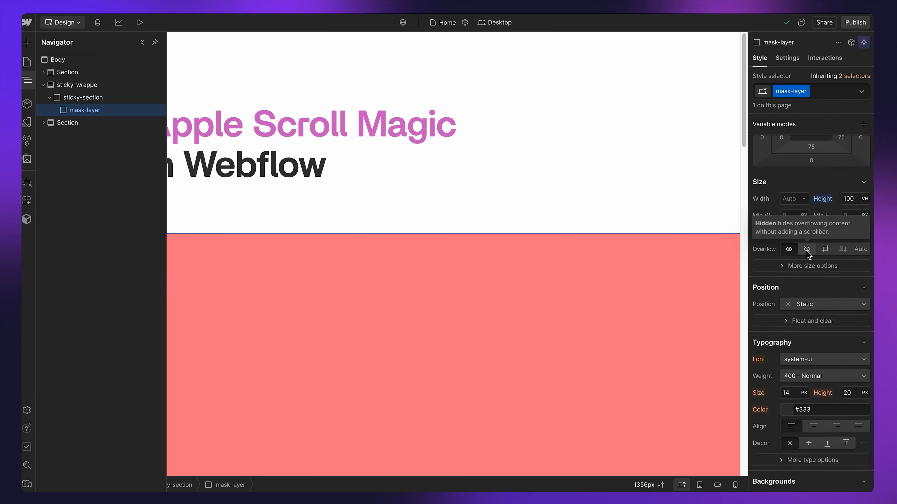
left_click(827, 91)
type("mask")
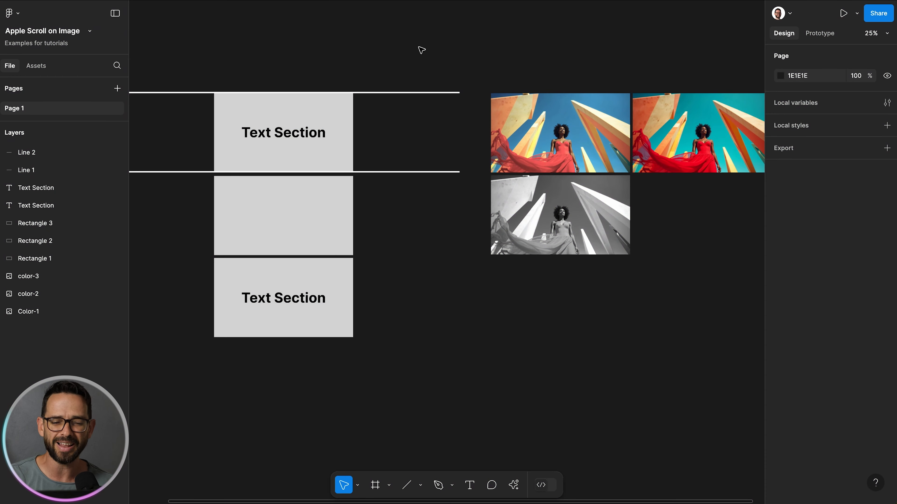
Step: Scroll through the iPhone 16 page to study how the Photographic Styles image changes while scrolling
scroll(421, 49, "left", 3)
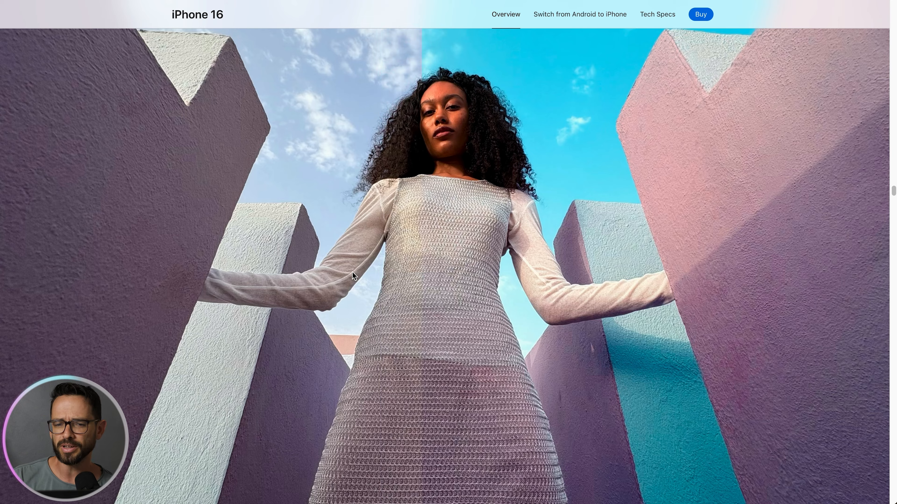
scroll(354, 276, "up", 10)
scroll(353, 272, "down", 2)
scroll(284, 291, "down", 3)
scroll(245, 214, "up", 3)
left_click_drag(196, 152, 324, 292)
left_click(288, 156)
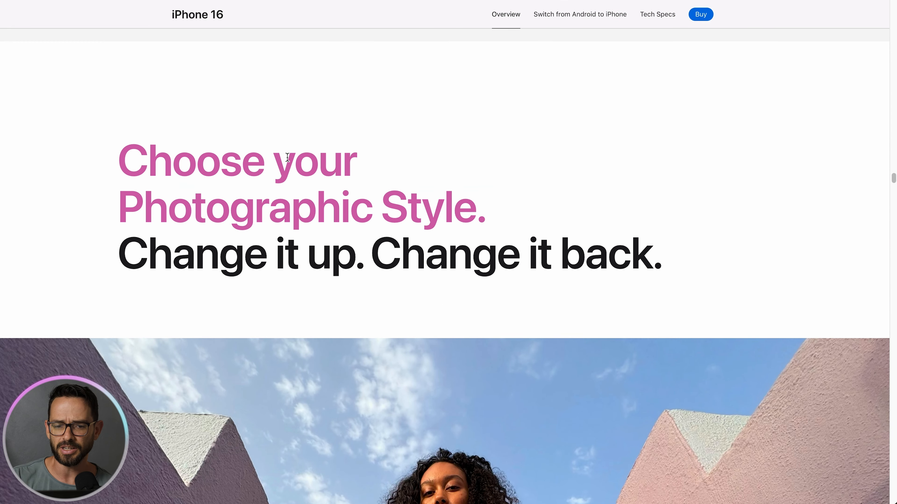
scroll(287, 156, "down", 10)
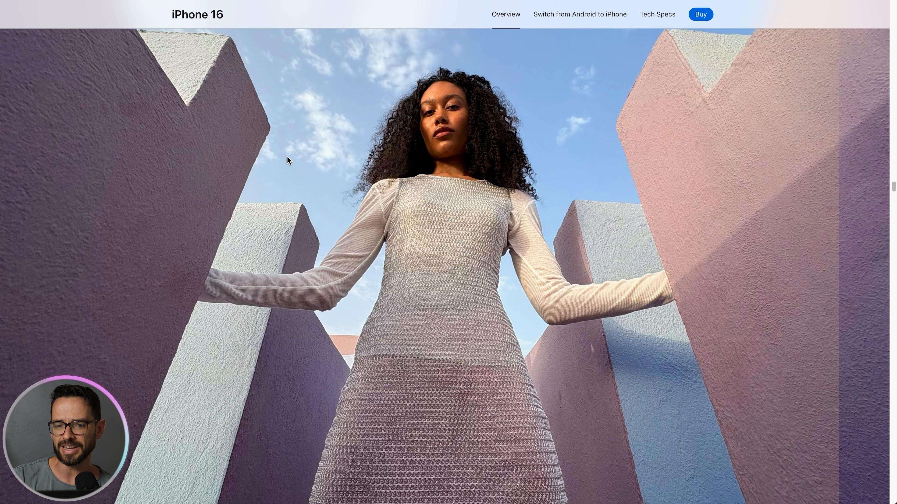
scroll(287, 157, "up", 5)
scroll(288, 156, "down", 3)
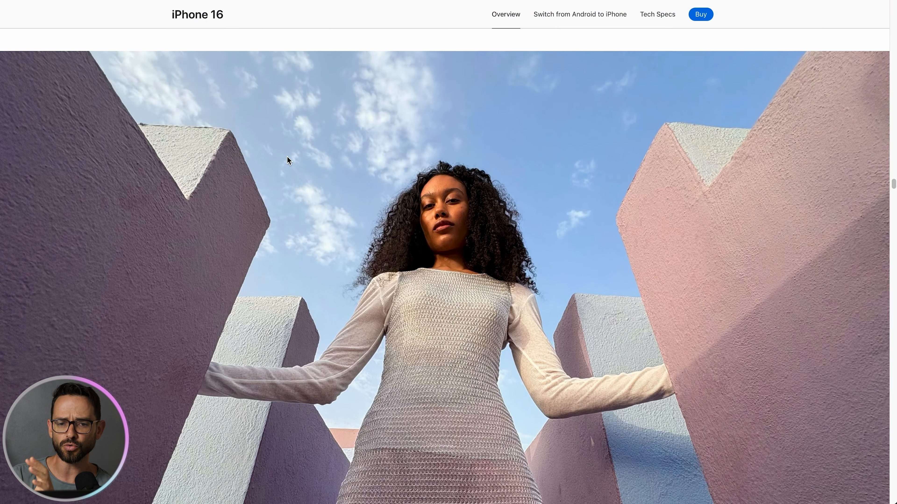
scroll(287, 157, "up", 5)
scroll(287, 157, "down", 7)
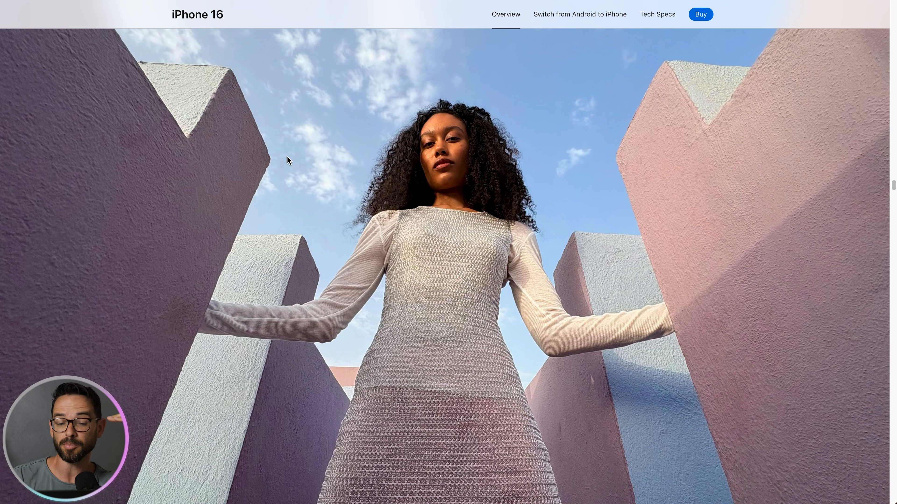
scroll(287, 156, "down", 2)
scroll(287, 157, "up", 3)
scroll(287, 157, "down", 4)
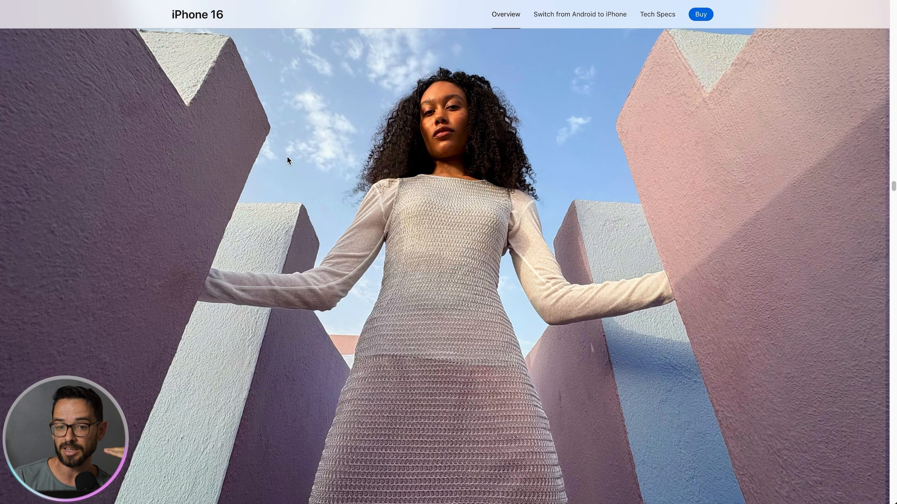
scroll(288, 157, "down", 5)
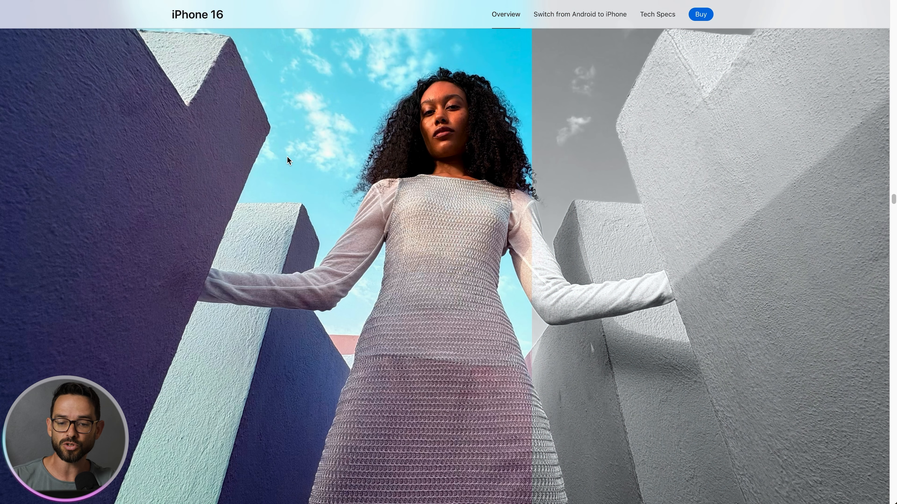
scroll(287, 157, "up", 5)
scroll(288, 157, "down", 4)
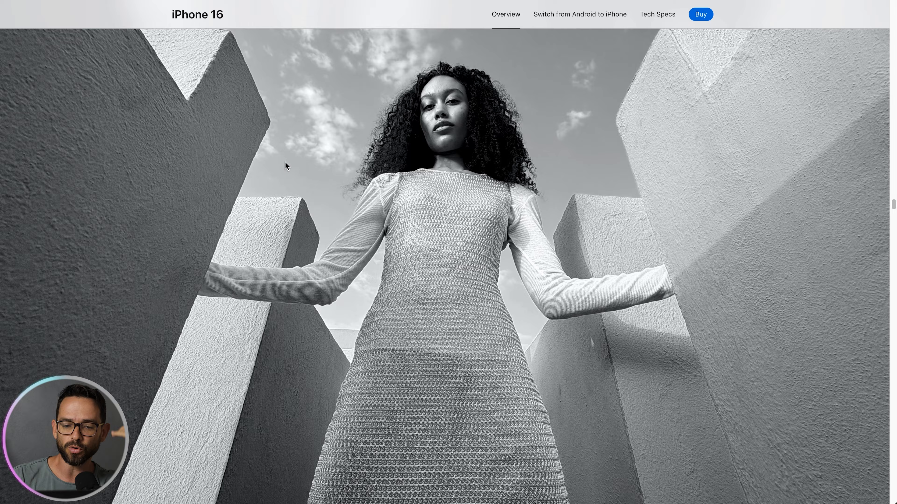
scroll(288, 158, "down", 5)
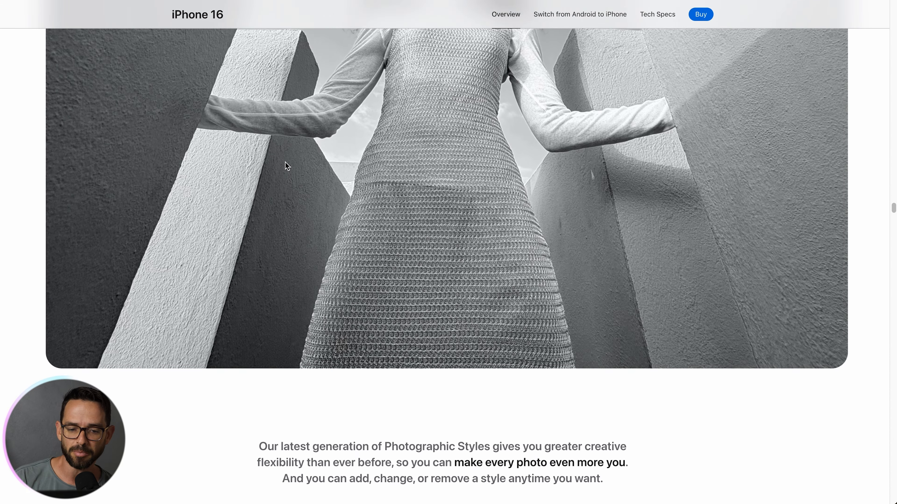
scroll(287, 166, "down", 5)
Step: Select the bottom text section with its rectangle and move it further down the canvas
left_click_drag(282, 258, 466, 355)
left_click(444, 294)
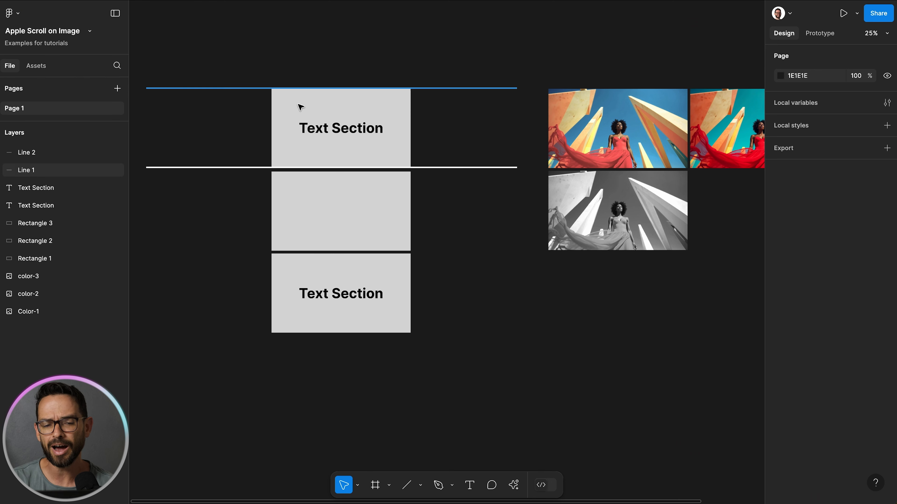
left_click_drag(334, 119, 391, 131)
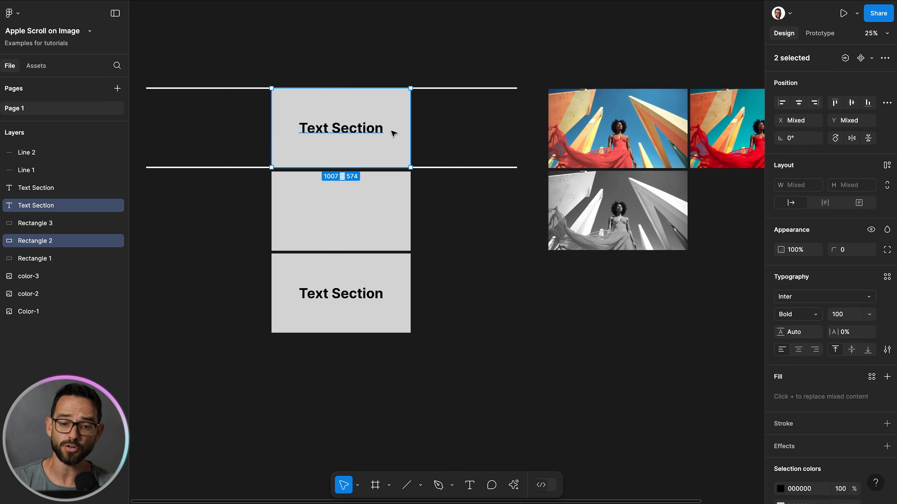
left_click(464, 119)
left_click_drag(252, 276, 393, 322)
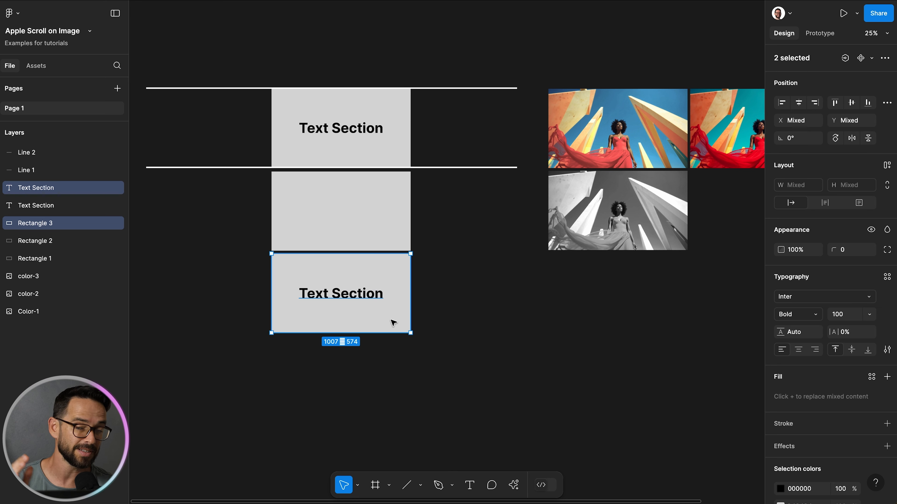
left_click(330, 214)
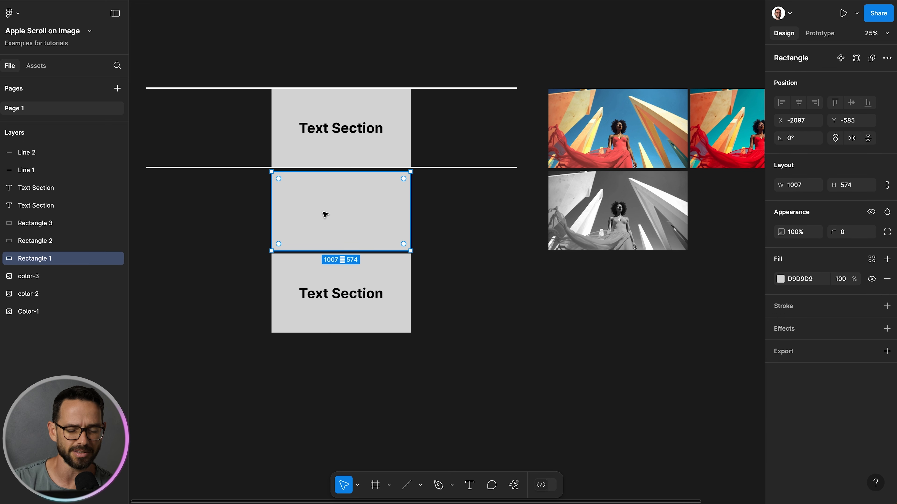
left_click_drag(246, 266, 449, 326)
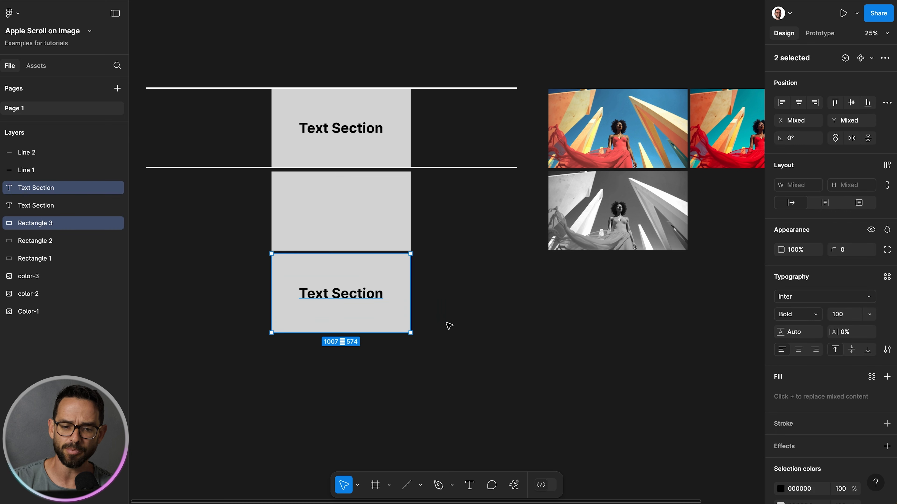
left_click_drag(382, 317, 410, 467)
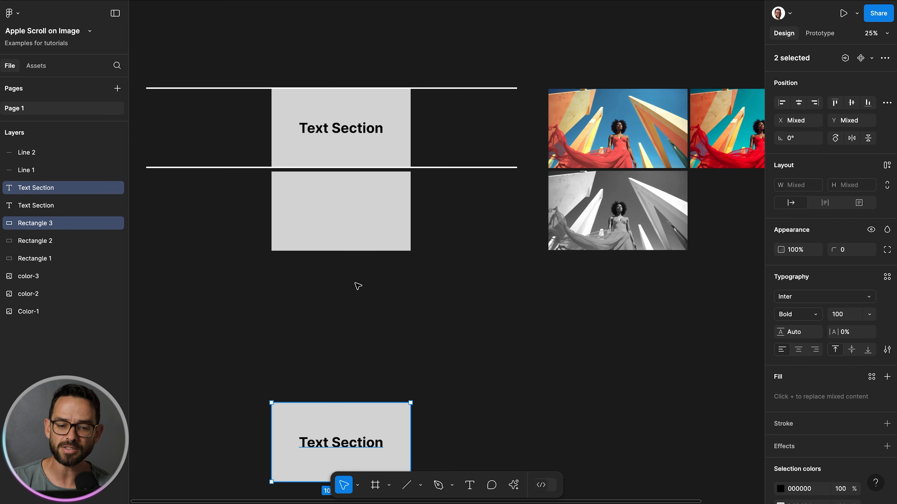
Step: Stretch the middle rectangle downward to a height of 1621
left_click(346, 228)
left_click_drag(346, 252, 380, 395)
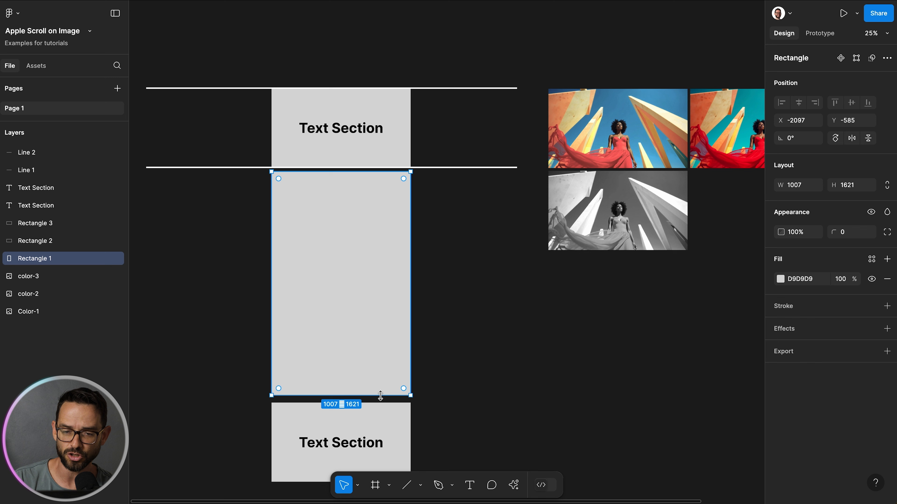
left_click(460, 281)
Step: Place the Color-1 image onto the tall middle rectangle and bring it forward above the rectangles
left_click_drag(631, 114, 416, 210)
key("ctrl+bracketright")
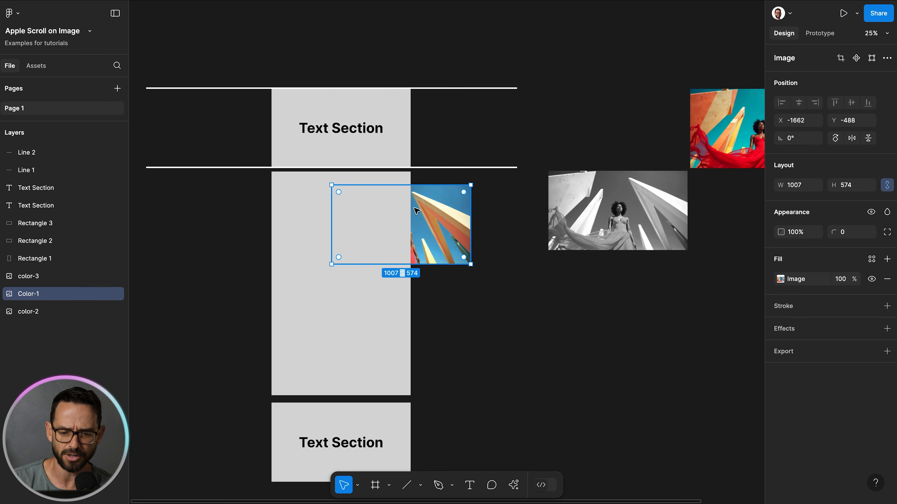
key("ctrl+bracketright")
key("ctrl+bracketright")
key("ctrl+bracketright")
key("ctrl+bracketright")
key("ctrl+bracketright")
left_click_drag(421, 210, 361, 197)
Step: Select all sections, rectangles and the image, and move the stack up so the image sits between the two guide lines
left_click_drag(247, 114, 338, 154)
left_click_drag(243, 225, 363, 344)
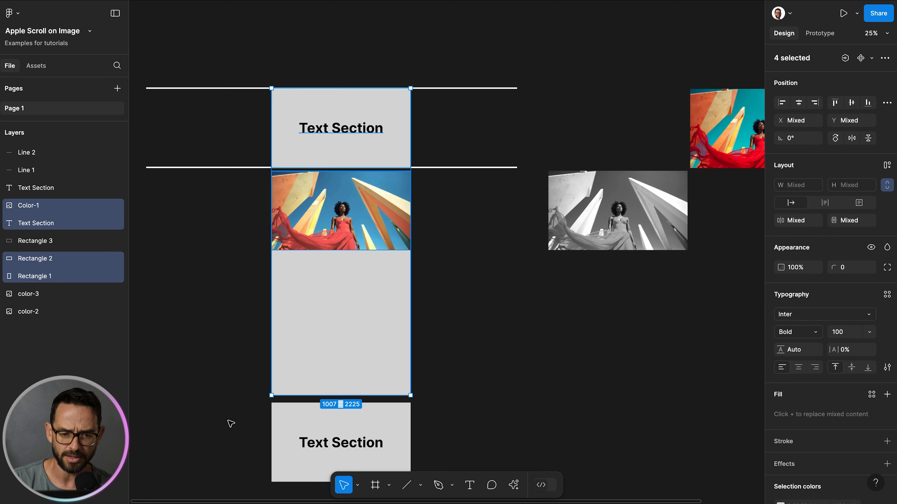
left_click_drag(249, 421, 383, 453)
left_click_drag(351, 334, 351, 249)
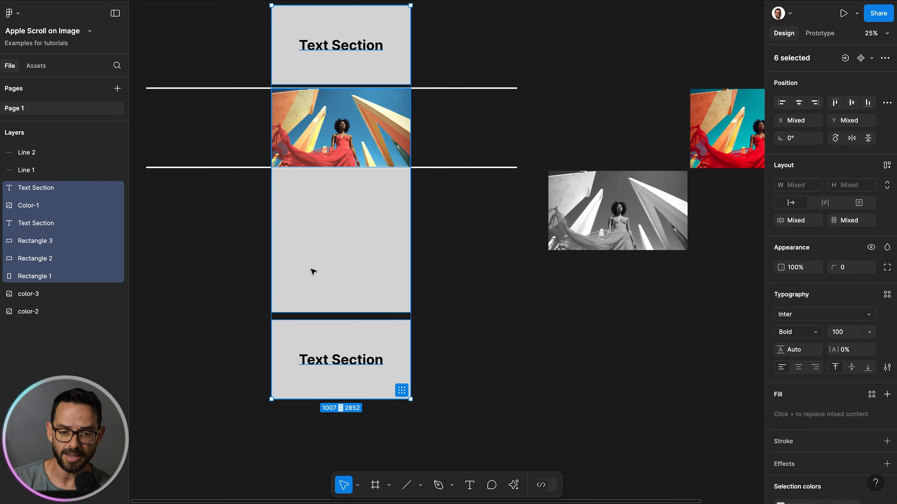
Step: Try moving the tall rectangle and bottom section up, then undo the move
left_click(229, 281)
left_click_drag(198, 248, 480, 418)
left_click_drag(403, 364, 387, 232)
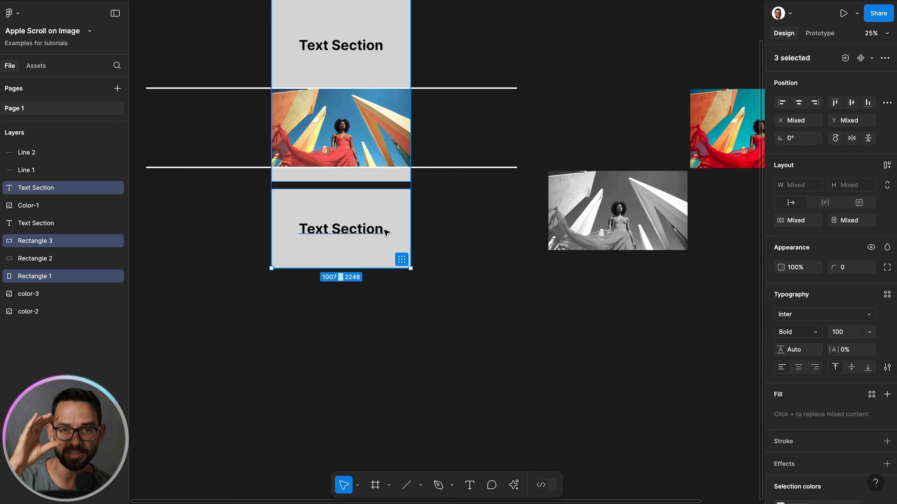
key("ctrl+z")
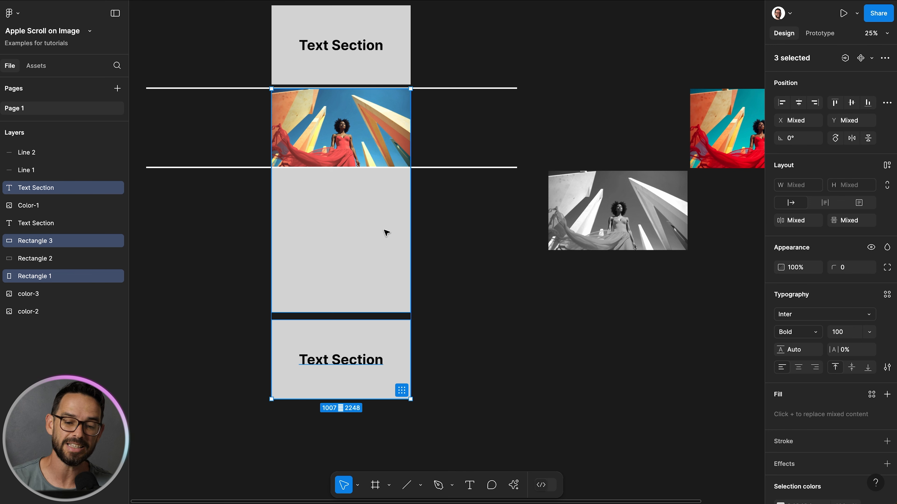
Step: Slide the tall rectangle sideways and back beneath the Color-1 image
left_click(212, 221)
left_click_drag(280, 225, 215, 221)
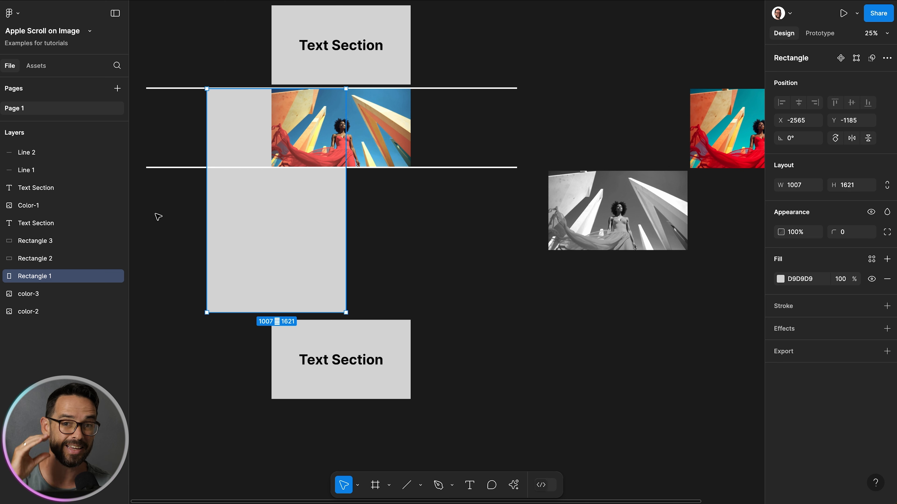
left_click(324, 105)
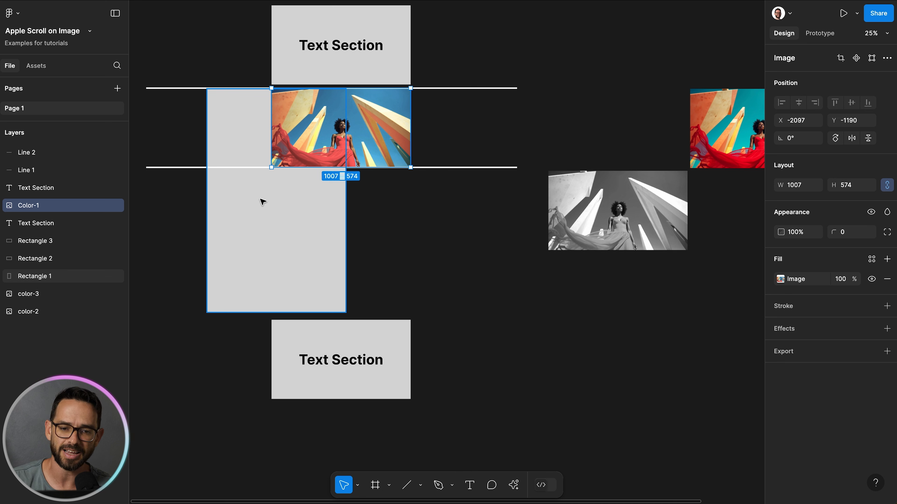
left_click_drag(262, 201, 345, 204)
left_click(354, 116)
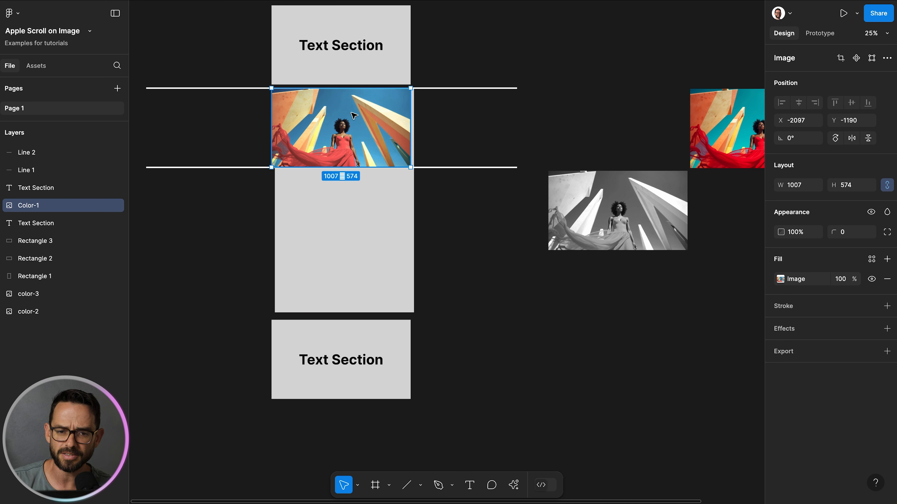
Step: Place the color-2 image exactly over the Color-1 image between the guide lines
left_click(366, 233)
left_click_drag(751, 104, 320, 101)
left_click_drag(49, 200, 51, 199)
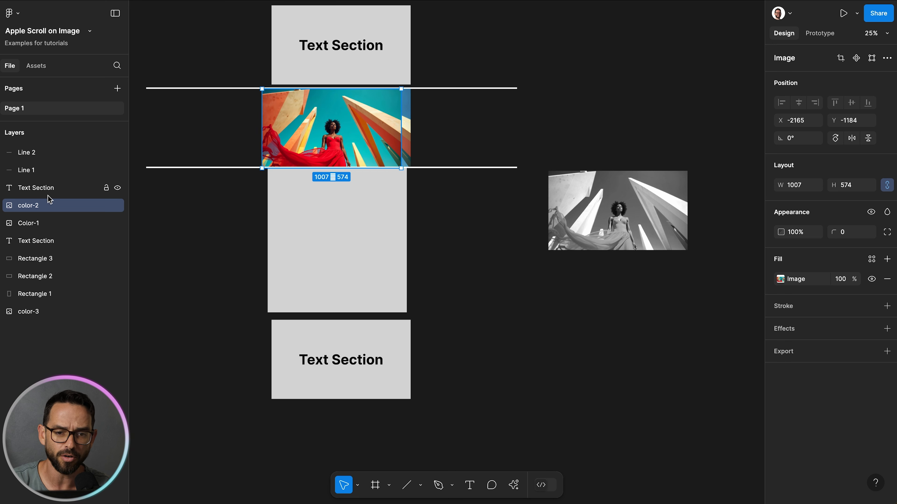
left_click_drag(328, 124, 334, 122)
left_click(411, 117)
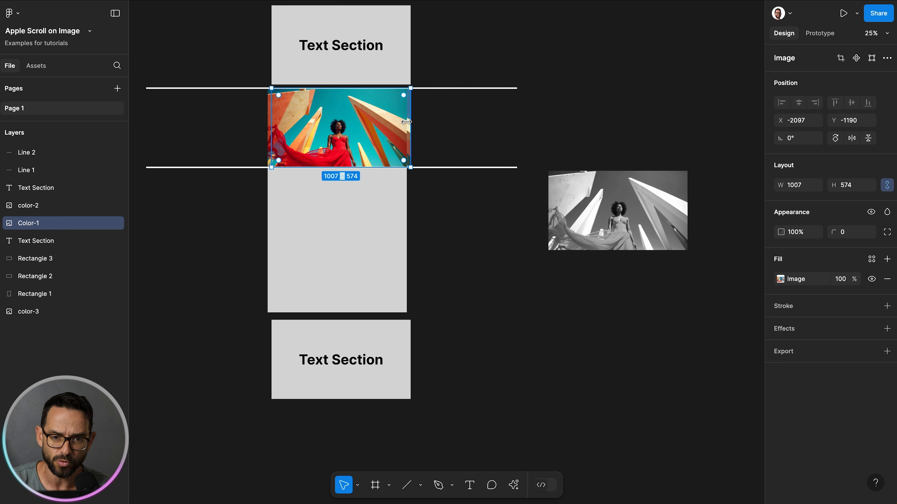
Step: Place the grayscale color-3 image over the other two and bring it to the top of the stack
left_click_drag(565, 204, 284, 123)
key("]")
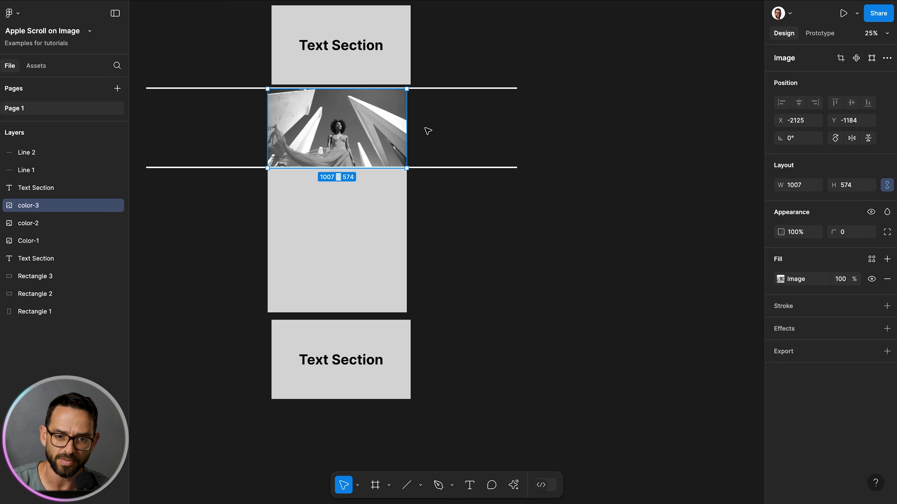
Step: Narrow the grayscale image to a width of 150 from its left edge, then undo the resizing
left_click_drag(268, 138, 386, 119)
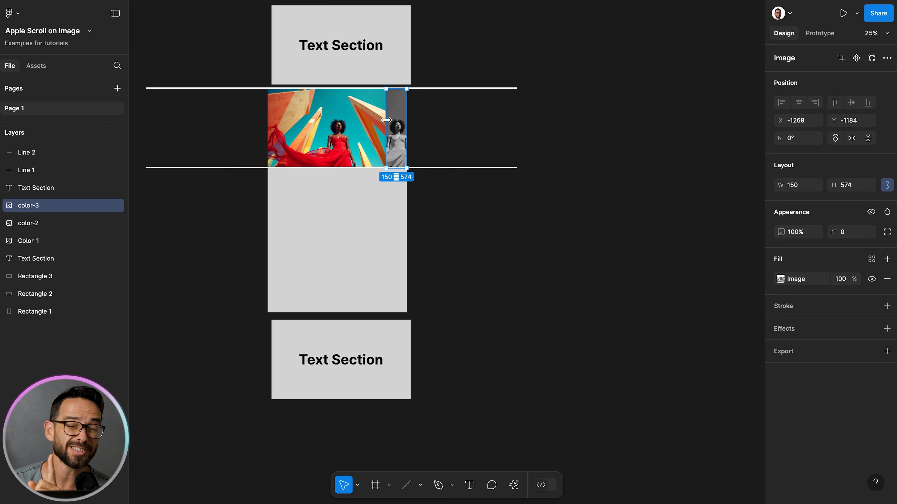
key("super+plus")
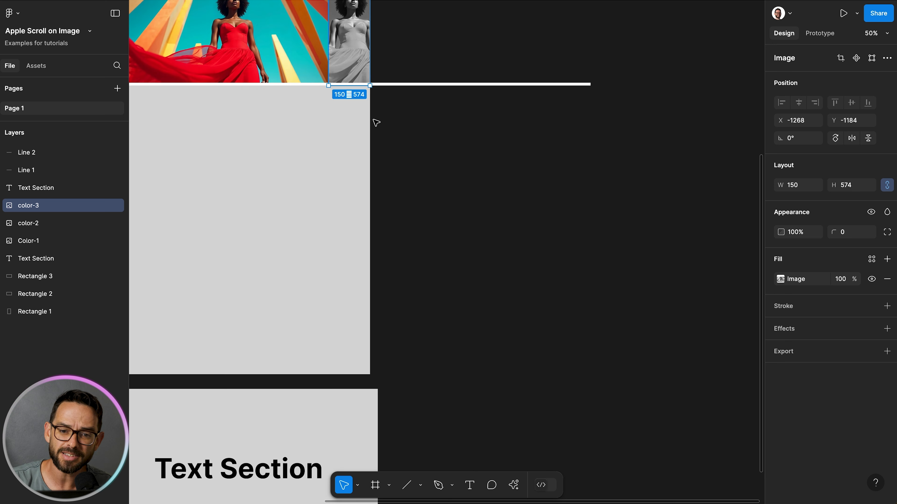
scroll(374, 122, "left", 5)
scroll(374, 122, "up", 4)
left_click_drag(496, 161, 495, 122)
key("ctrl+z")
key("ctrl+z")
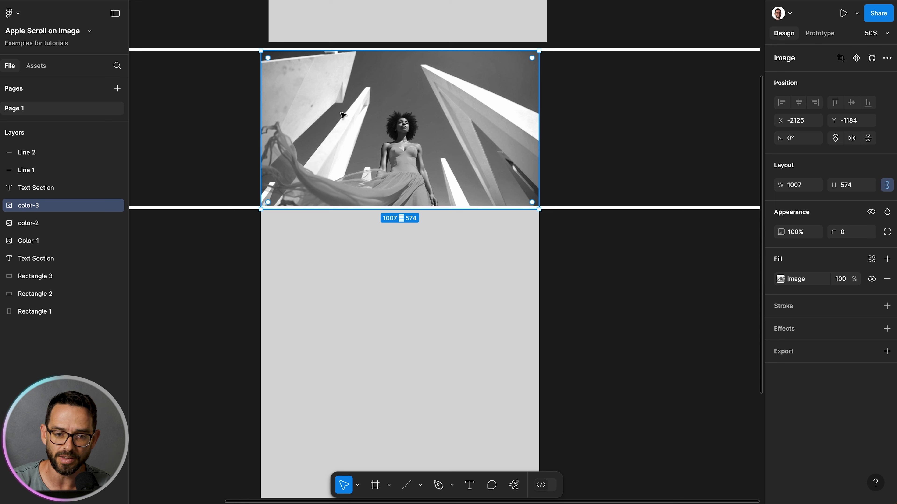
Step: Open the grayscale image's fill settings and switch the image mode to Crop
left_click(781, 279)
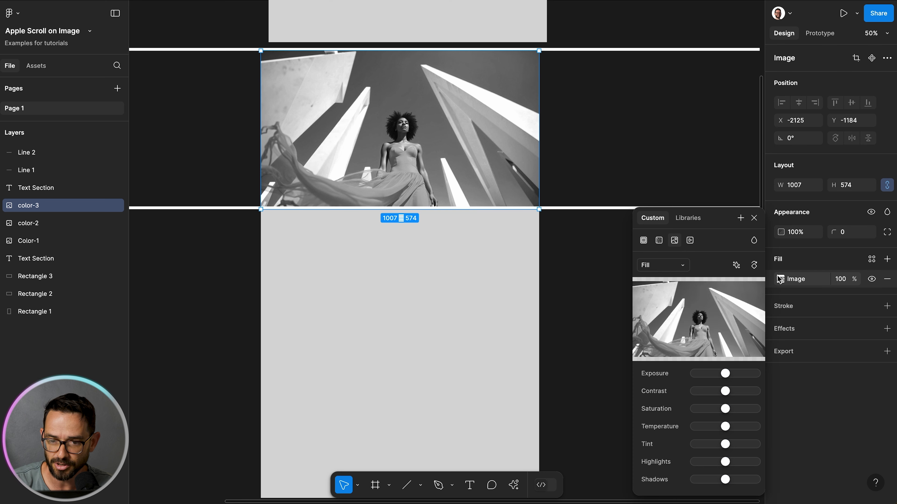
left_click(659, 262)
left_click(657, 292)
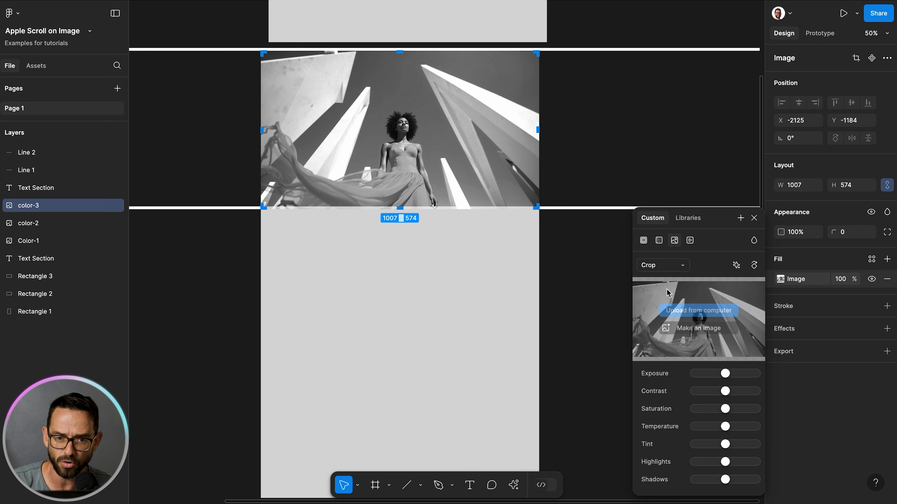
Step: Crop the grayscale image from its left edge to a width of 734, then close the fill settings and deselect
left_click_drag(262, 132, 439, 117)
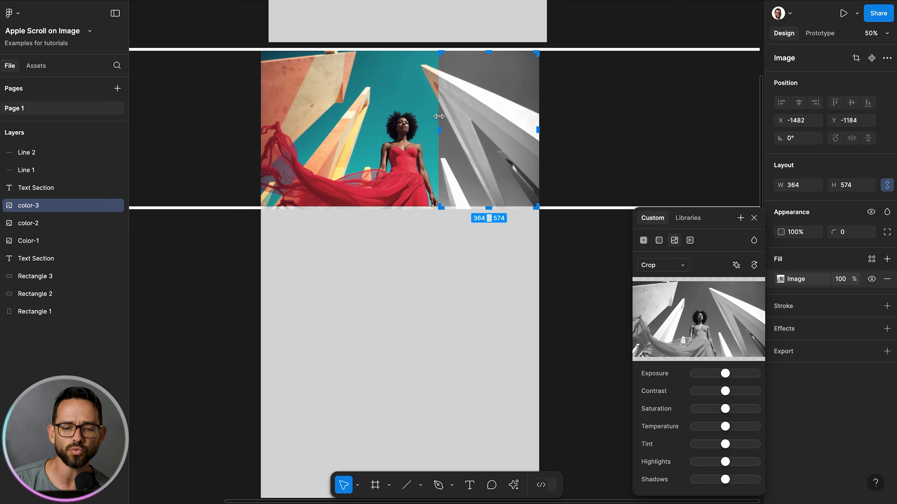
left_click_drag(442, 133, 336, 113)
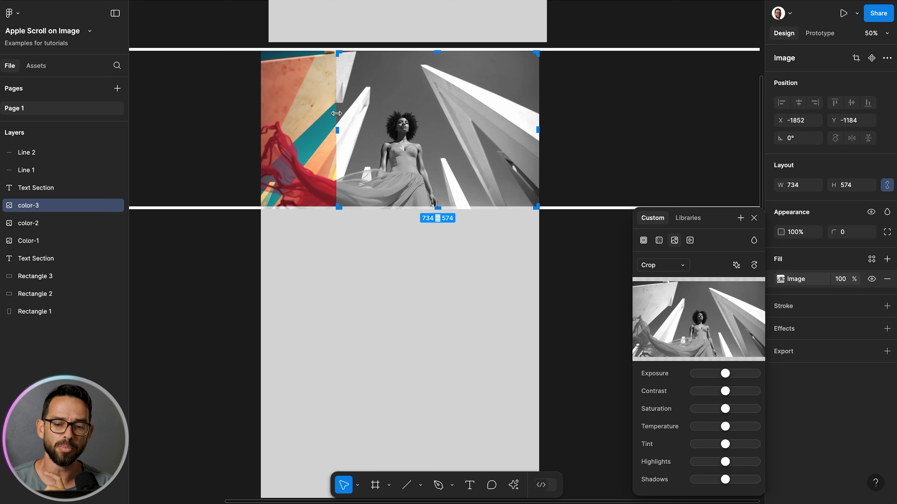
left_click(754, 218)
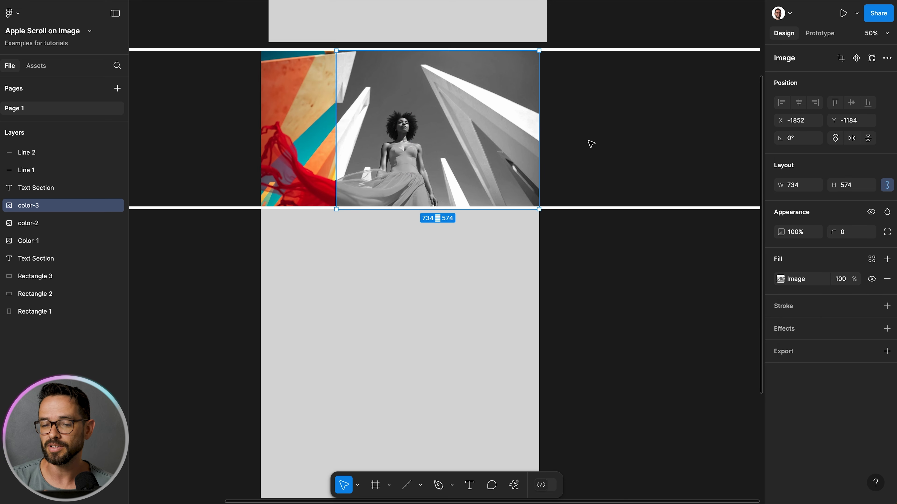
left_click(588, 122)
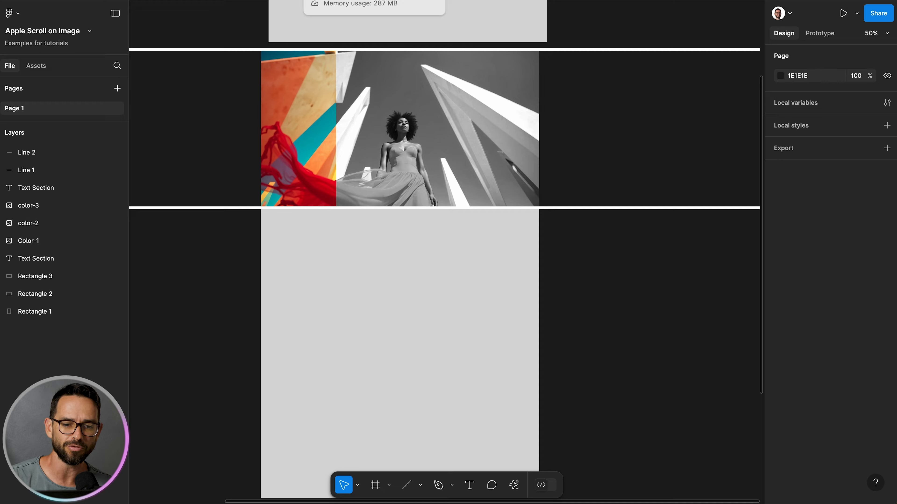
Step: Switch to the Webflow project and browse the page structure in the Navigator and the uploaded image assets
left_click(342, 1)
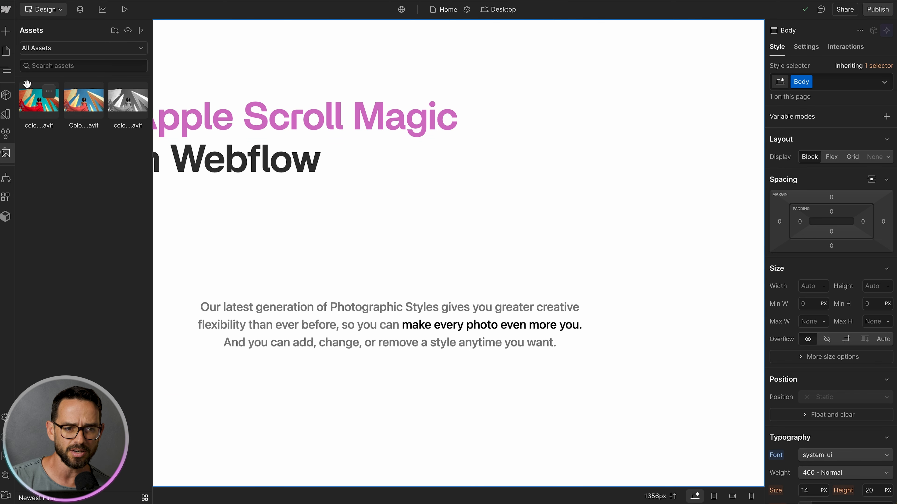
left_click(6, 70)
left_click(28, 64)
left_click(23, 62)
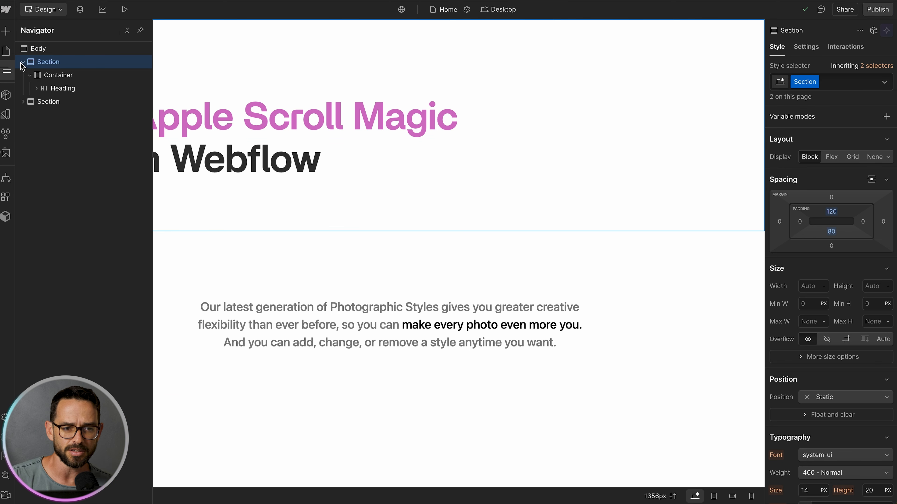
left_click(23, 62)
left_click(23, 75)
left_click(23, 75)
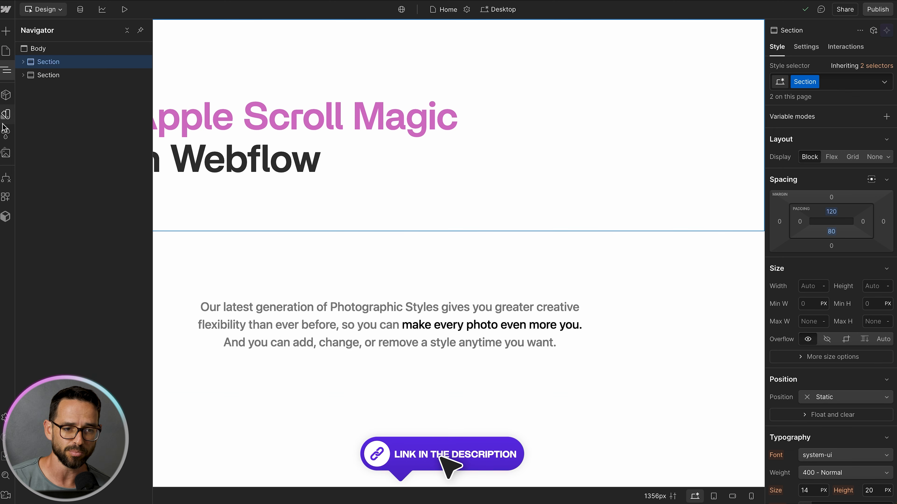
left_click(6, 153)
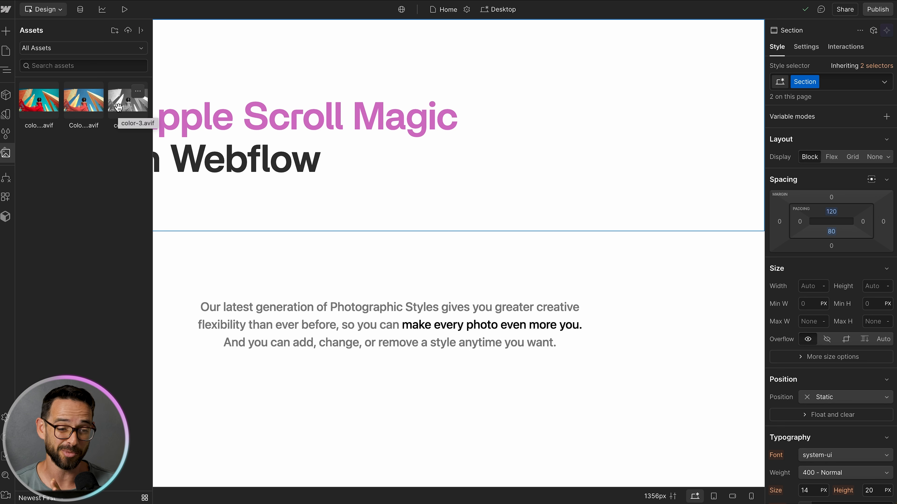
left_click(7, 154)
left_click(6, 69)
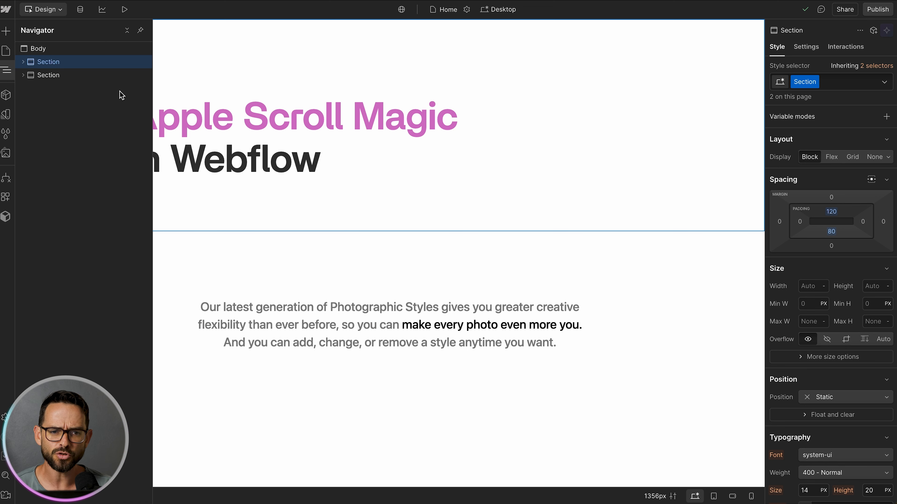
Step: Add a new Section element and move it between the two existing sections
key("super+e")
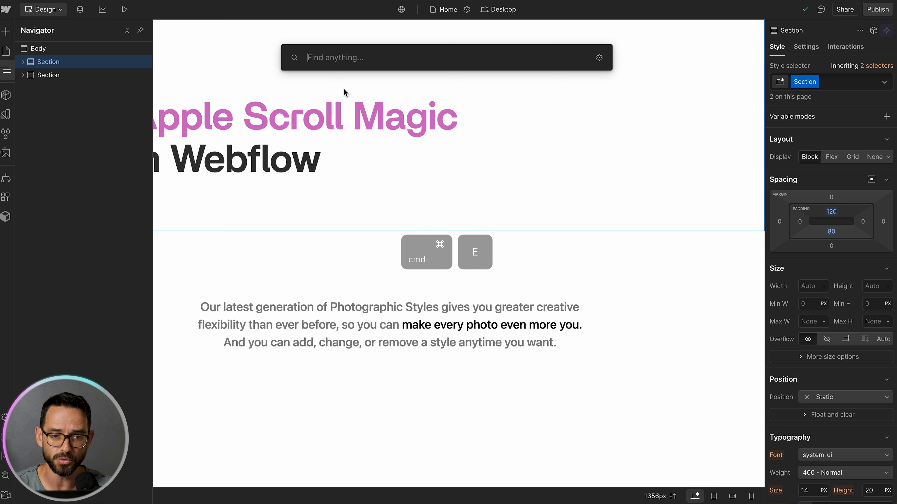
type("sect")
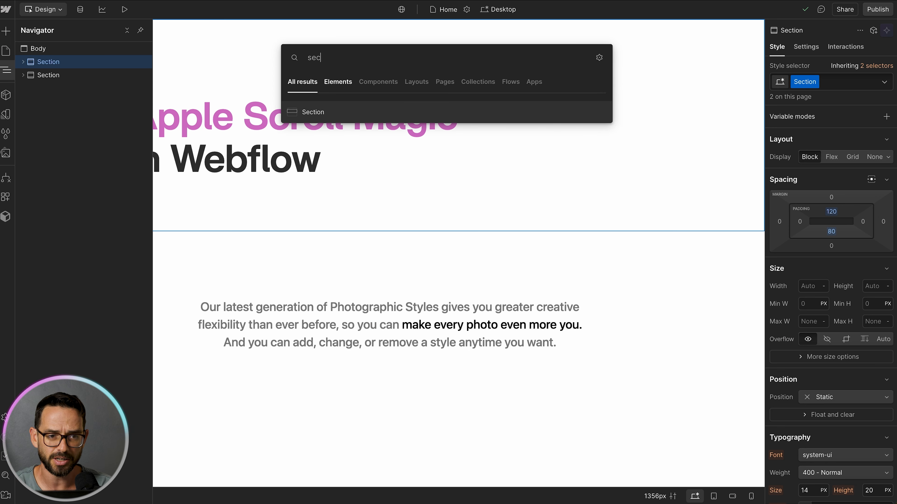
key("Return")
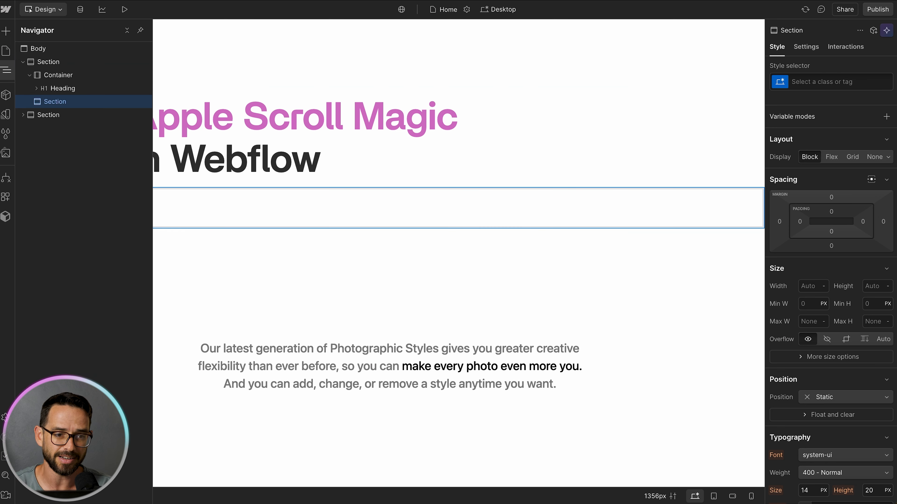
left_click_drag(42, 123, 46, 72)
left_click(23, 62)
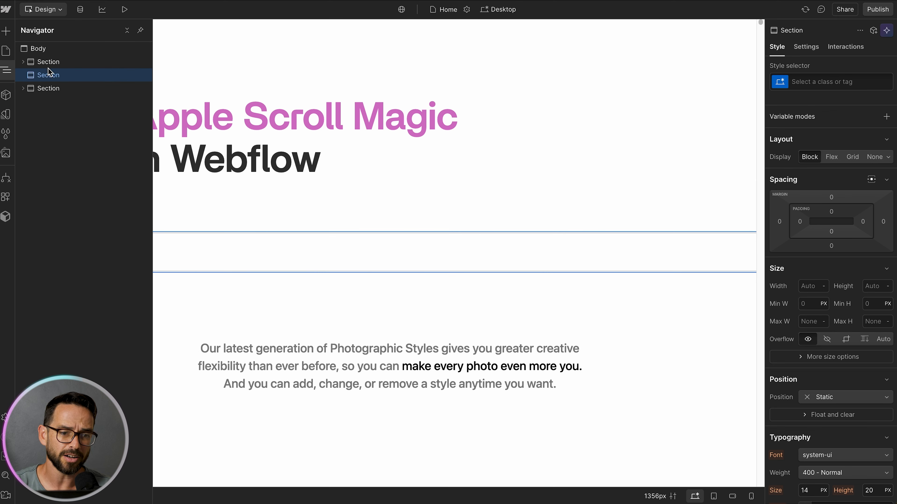
Step: Give the new section the class sticky-wrapper and set its height to 300 vh
left_click(827, 81)
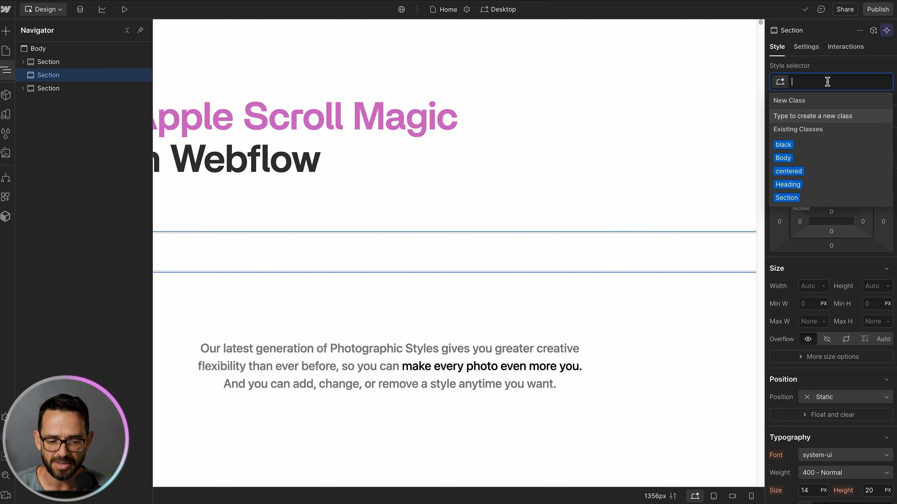
type("st")
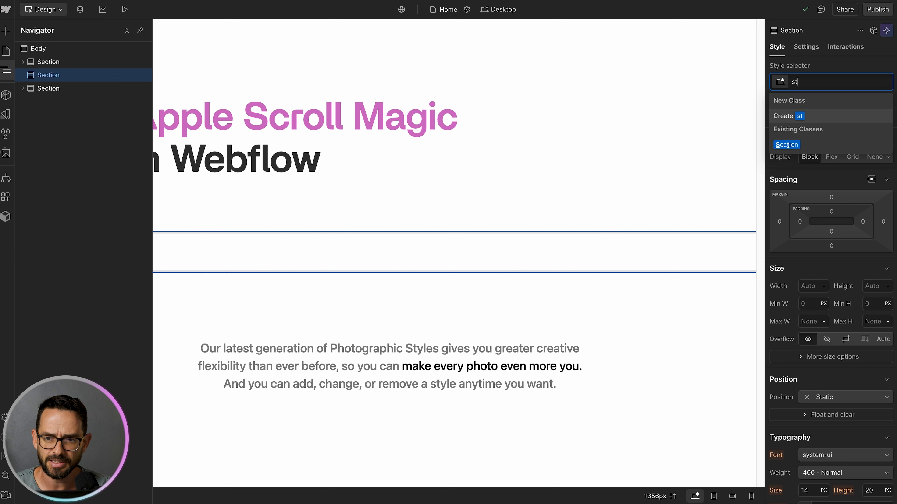
type("icky-wrapper")
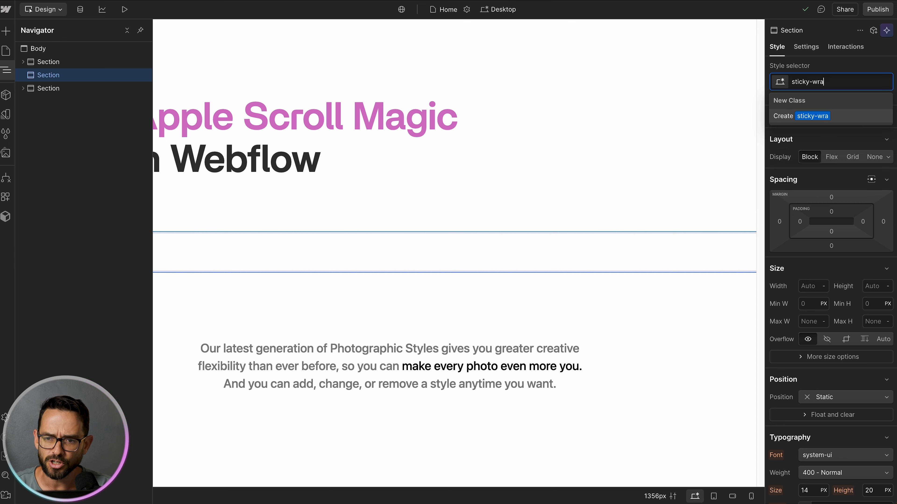
key("Return")
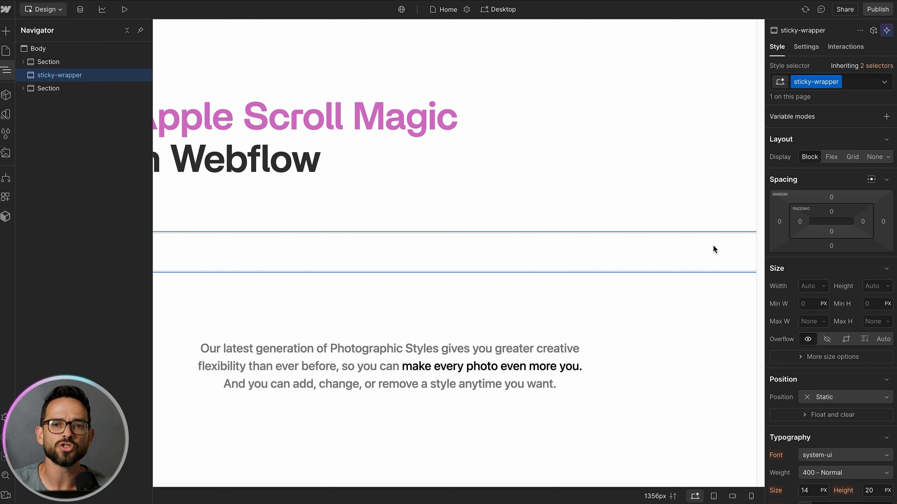
left_click(874, 286)
type("30")
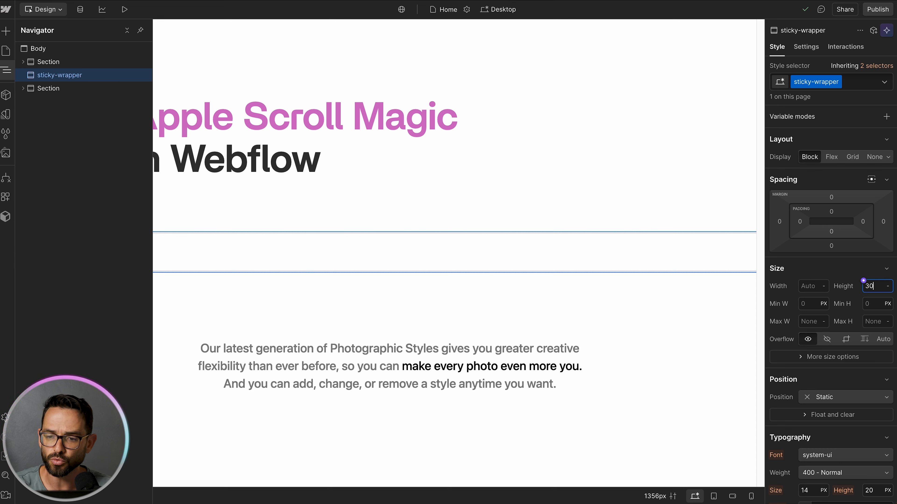
type("0vh")
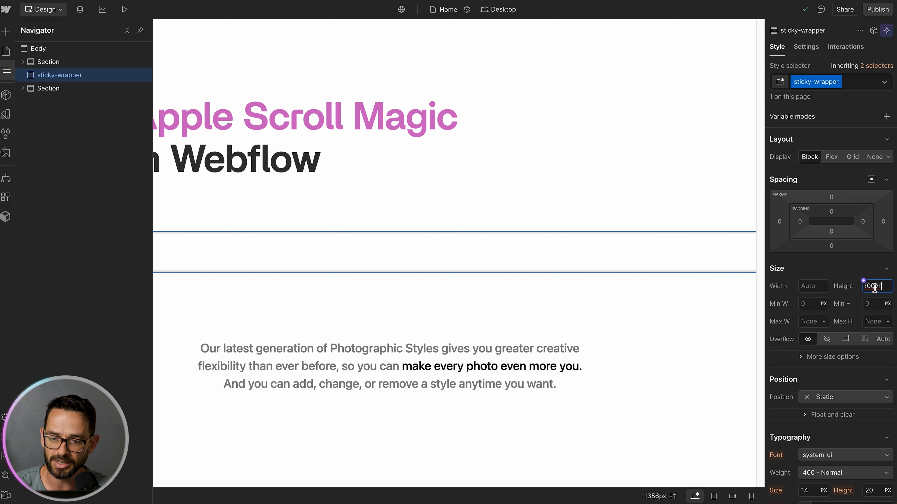
key("Return")
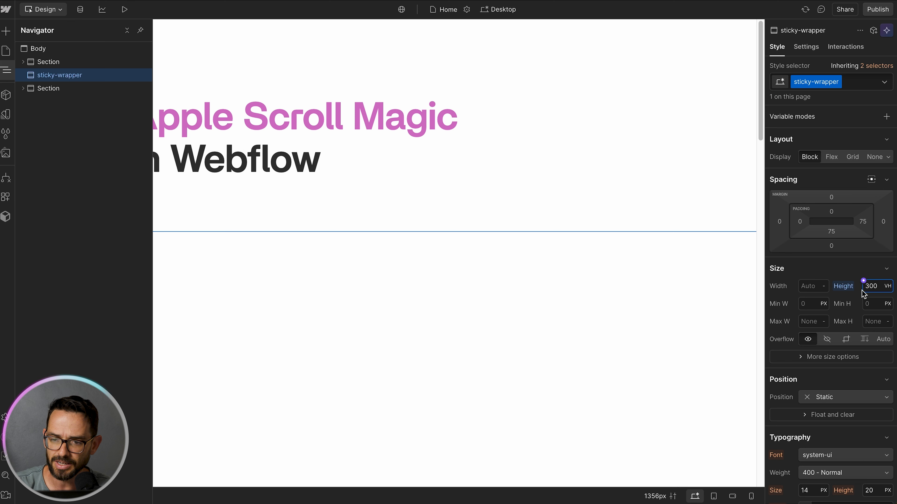
Step: Scroll through the canvas to examine the height of the sticky wrapper
scroll(369, 177, "down", 5)
scroll(370, 176, "down", 10)
scroll(369, 176, "down", 10)
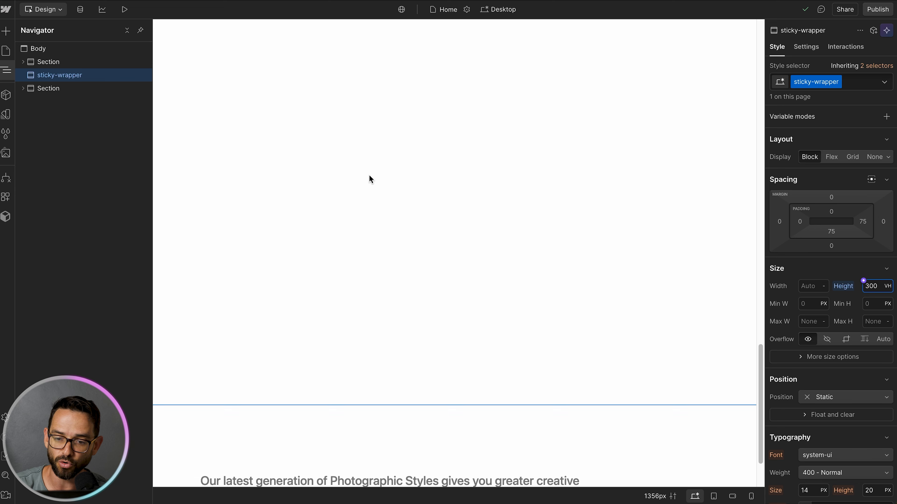
scroll(369, 179, "down", 3)
scroll(375, 281, "up", 1)
scroll(375, 281, "down", 1)
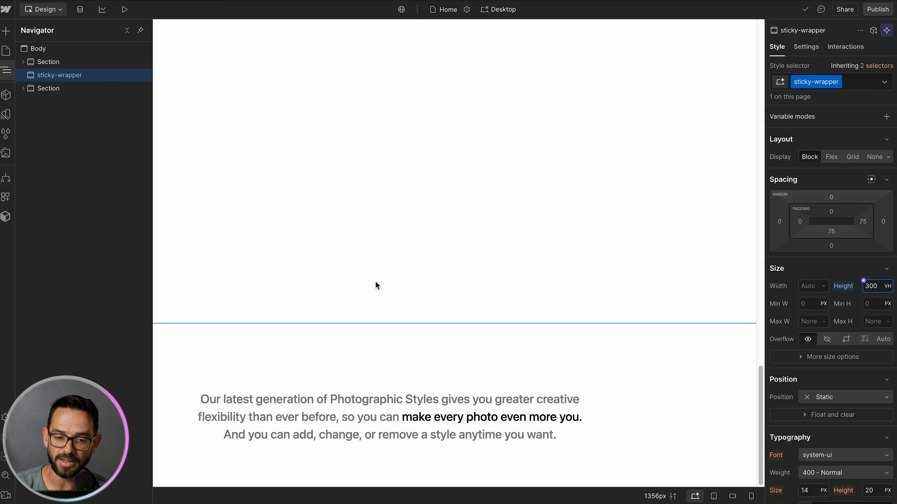
scroll(363, 454, "up", 9)
scroll(363, 453, "up", 10)
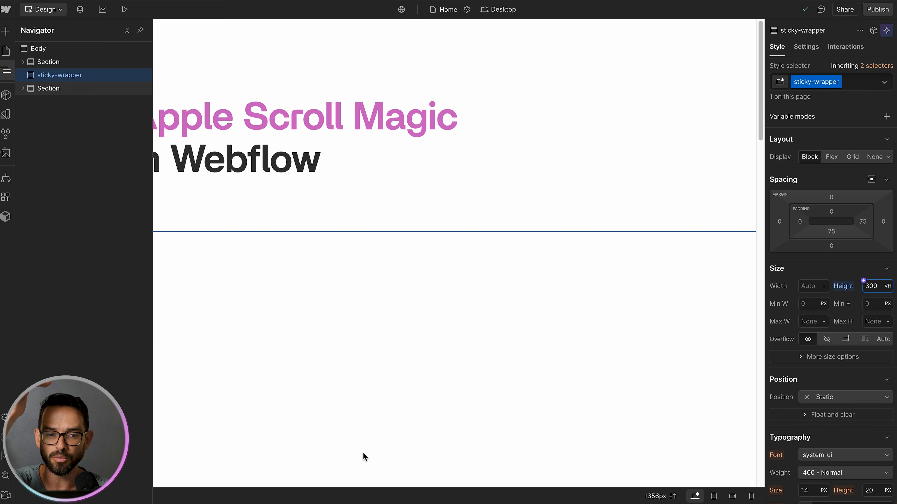
scroll(385, 409, "down", 10)
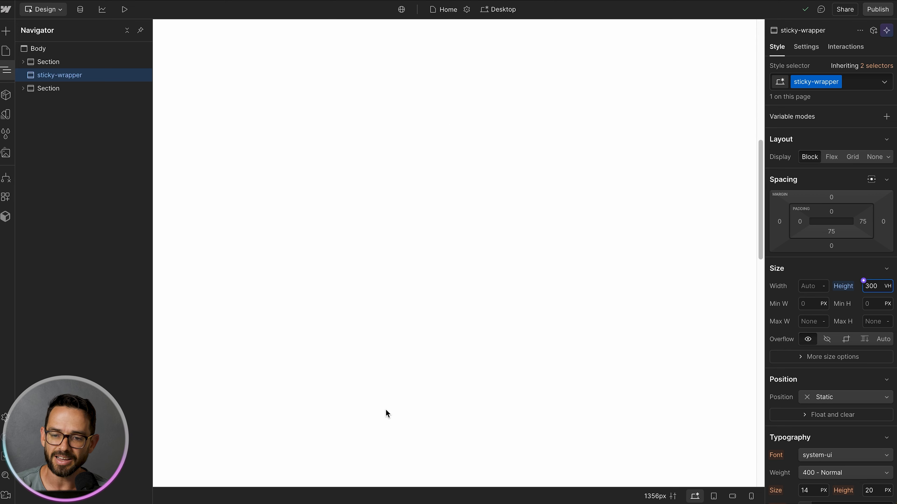
scroll(385, 409, "up", 9)
scroll(385, 407, "up", 3)
Step: Add a Div Block inside the sticky-wrapper section
left_click(56, 76)
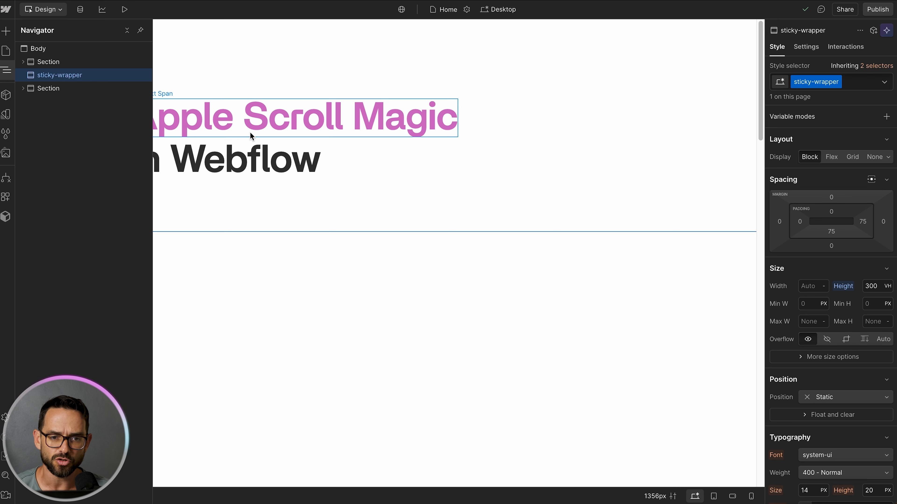
key("ctrl+k")
type("d9iv")
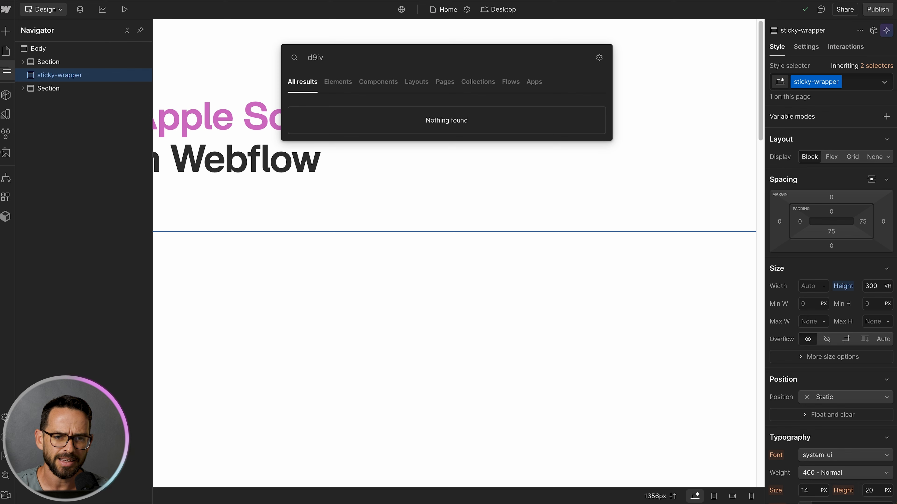
key("BackSpace")
key("BackSpace")
key("BackSpace")
type("iv")
key("Return")
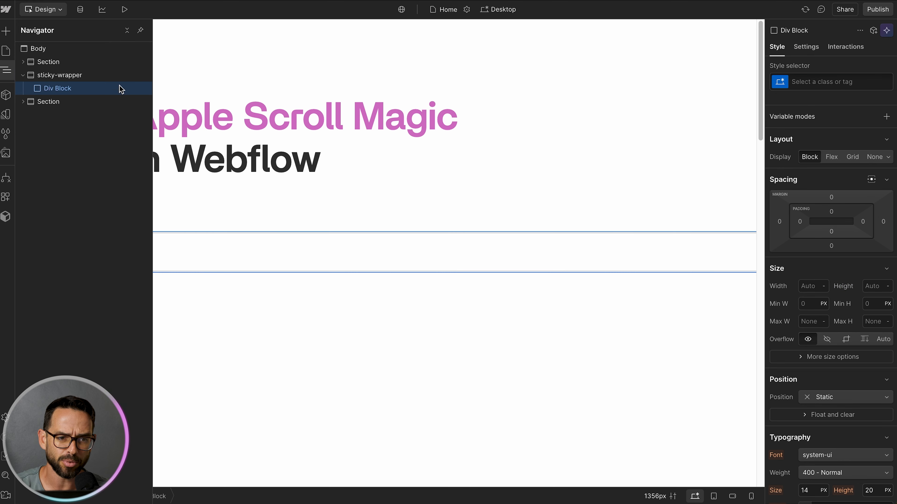
Step: Give the div the class sticky-section and set its height to 100 vh
left_click(830, 82)
type("s")
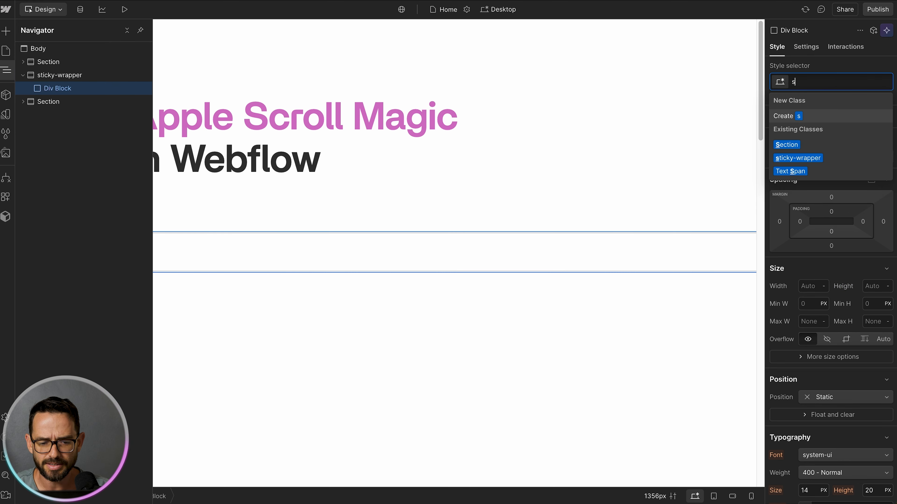
type("ticky-section")
key("Return")
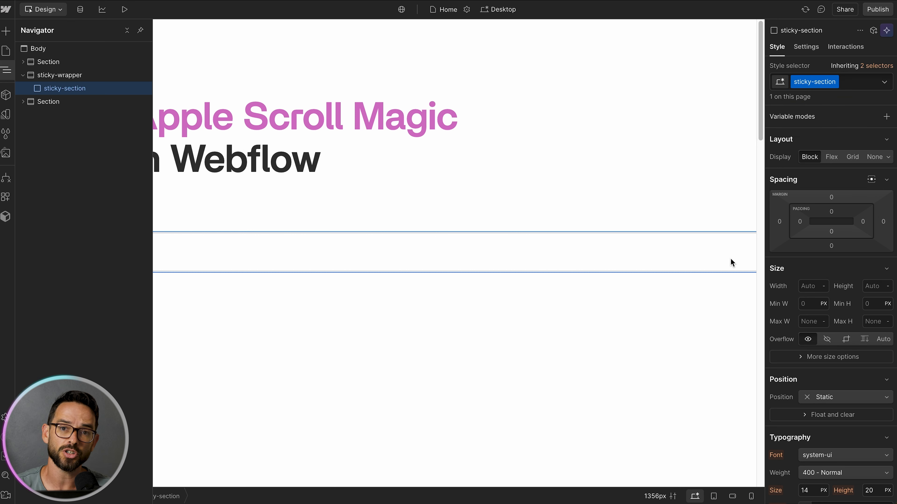
left_click(874, 288)
type("100vh")
key("Return")
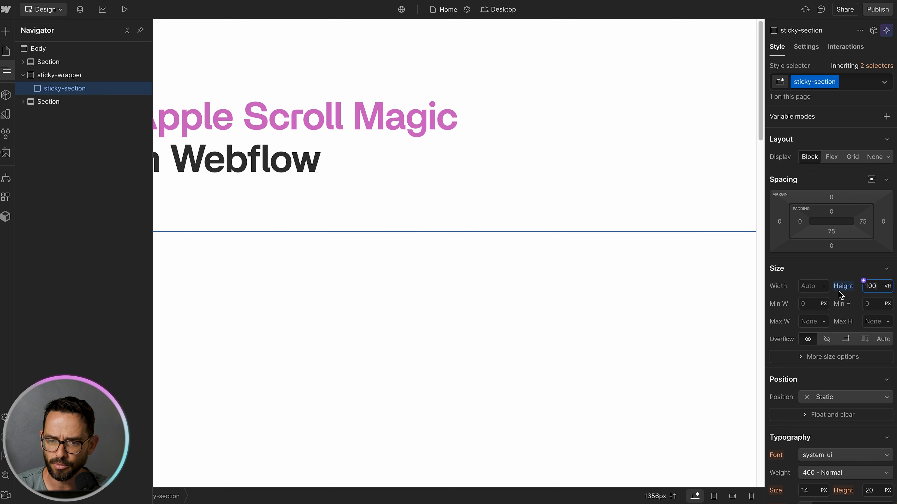
Step: Set the sticky section's background color to a pink #ff8a8a
scroll(825, 316, "down", 4)
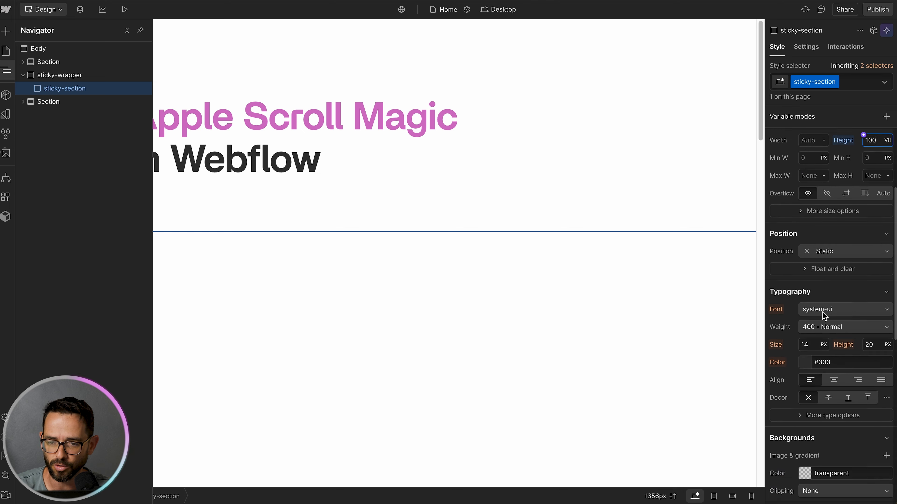
scroll(824, 316, "down", 2)
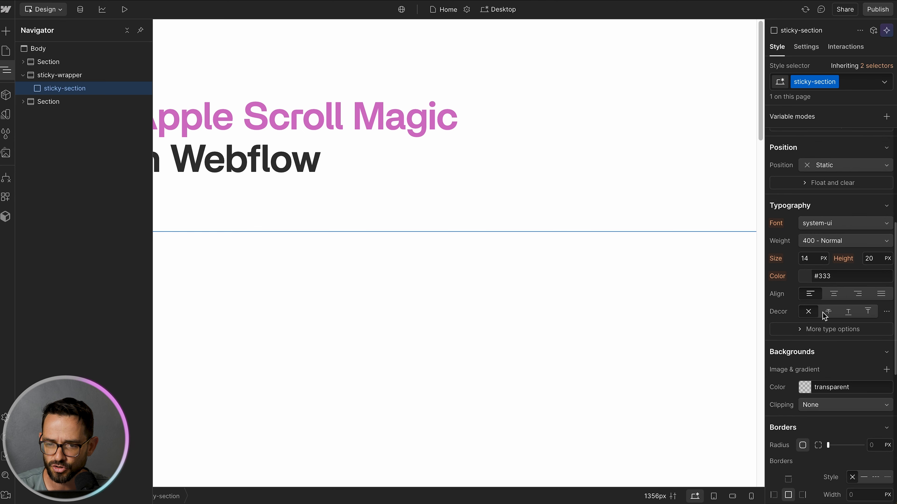
left_click(808, 393)
left_click_drag(827, 265, 825, 223)
left_click(825, 206)
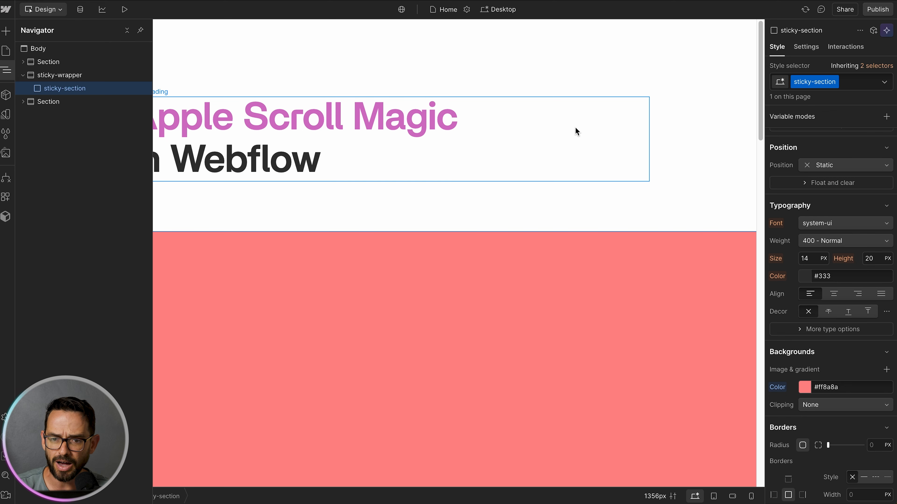
scroll(704, 103, "down", 4)
scroll(703, 103, "up", 4)
scroll(703, 102, "down", 4)
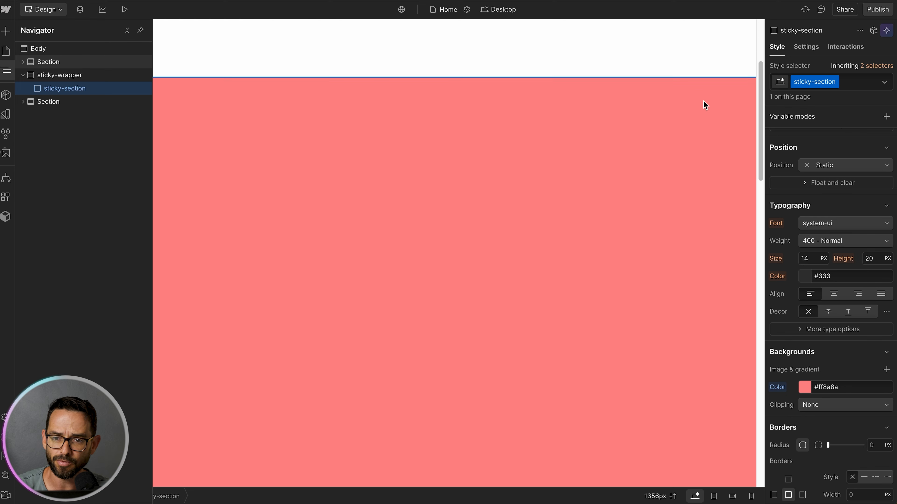
scroll(704, 105, "down", 10)
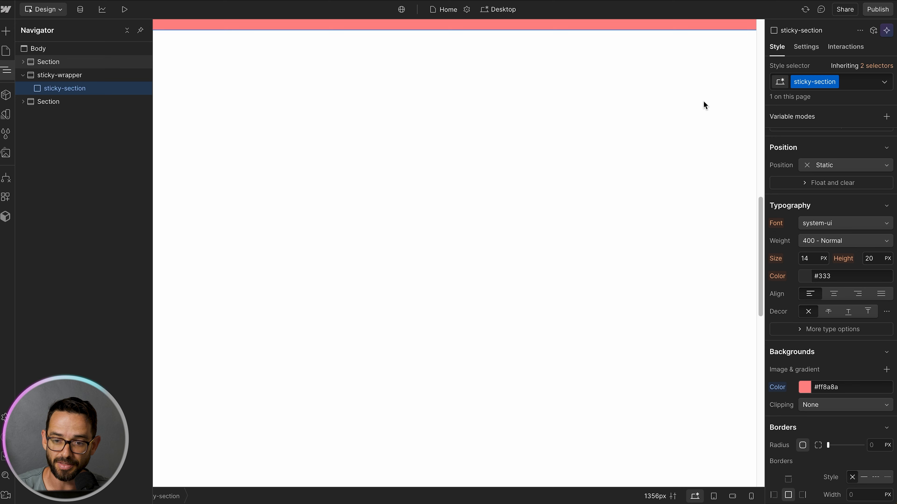
Step: Set the sticky section's position to Sticky with a top offset of 0
scroll(703, 105, "down", 10)
scroll(703, 105, "up", 10)
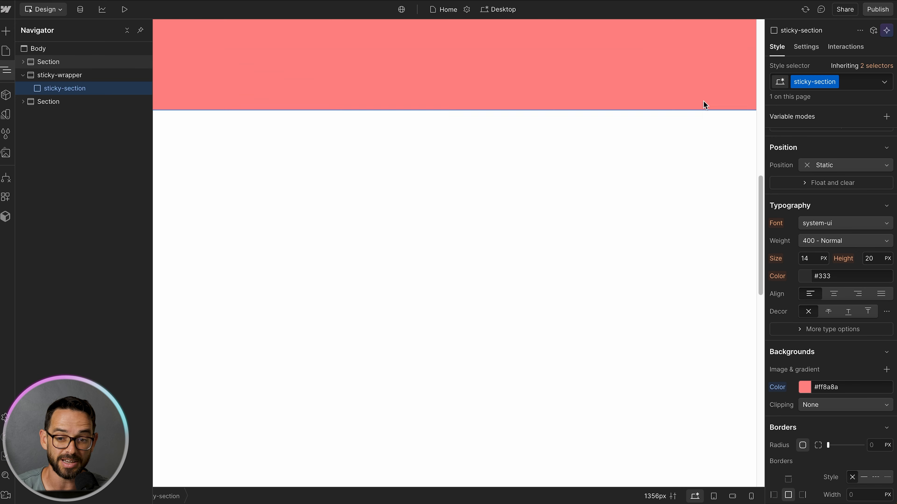
scroll(703, 105, "up", 1)
scroll(700, 113, "down", 5)
scroll(700, 112, "up", 15)
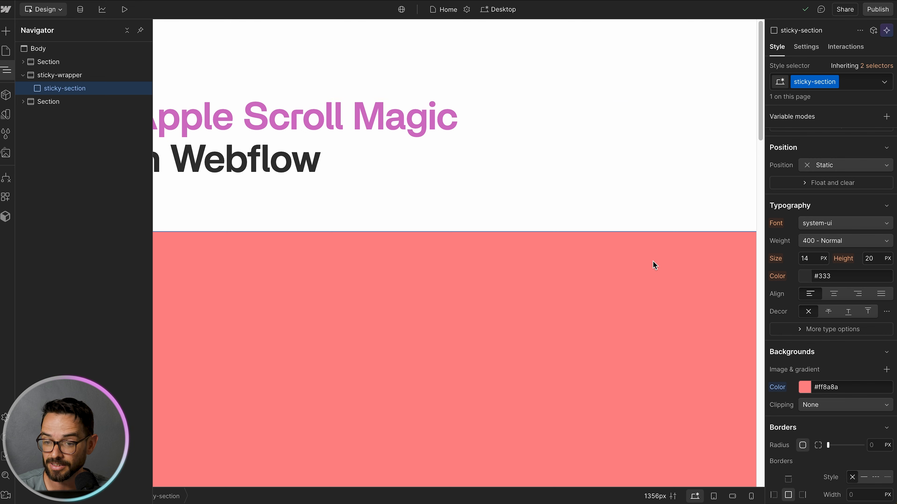
left_click(664, 286)
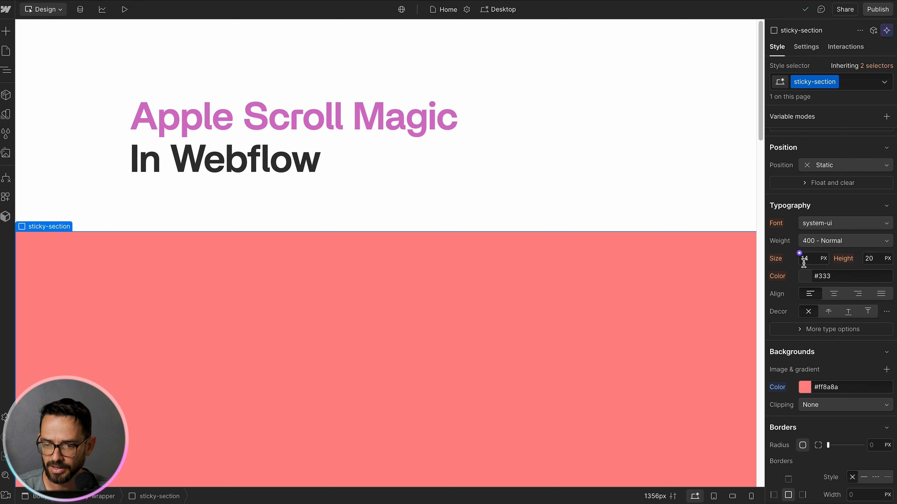
scroll(803, 262, "down", 7)
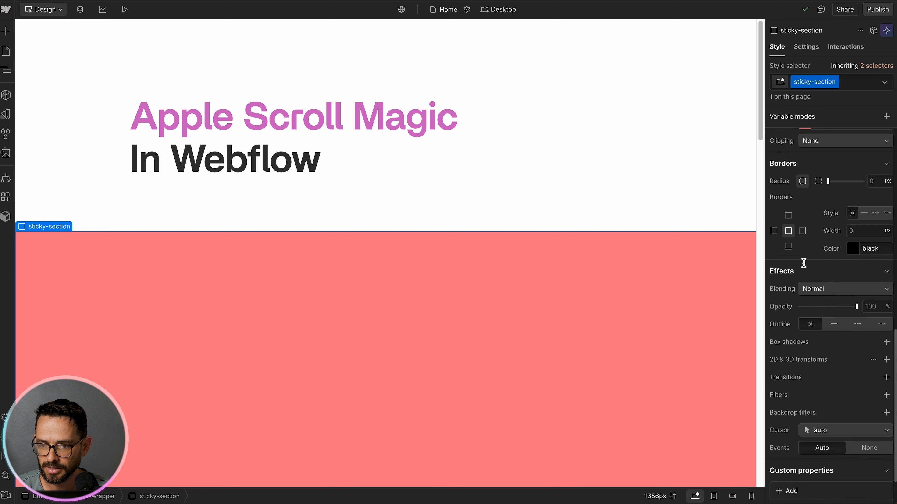
scroll(804, 263, "up", 8)
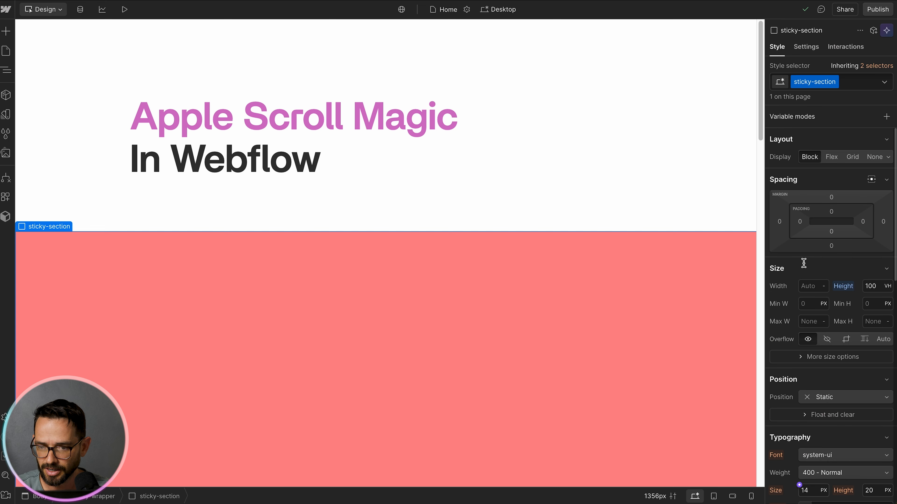
left_click(826, 403)
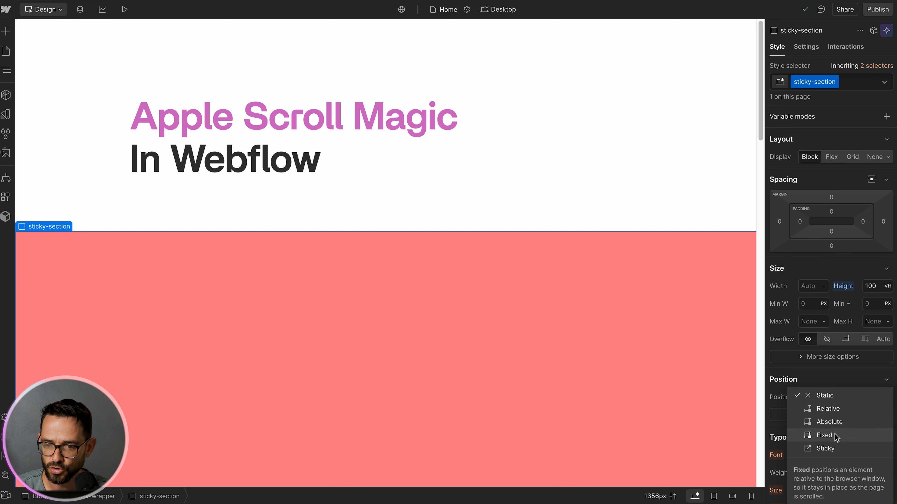
left_click(825, 448)
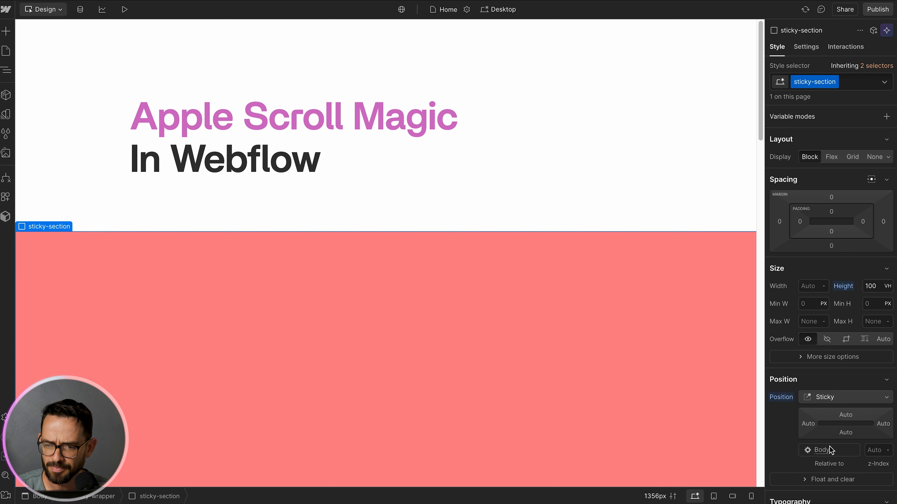
left_click(846, 416)
type("0")
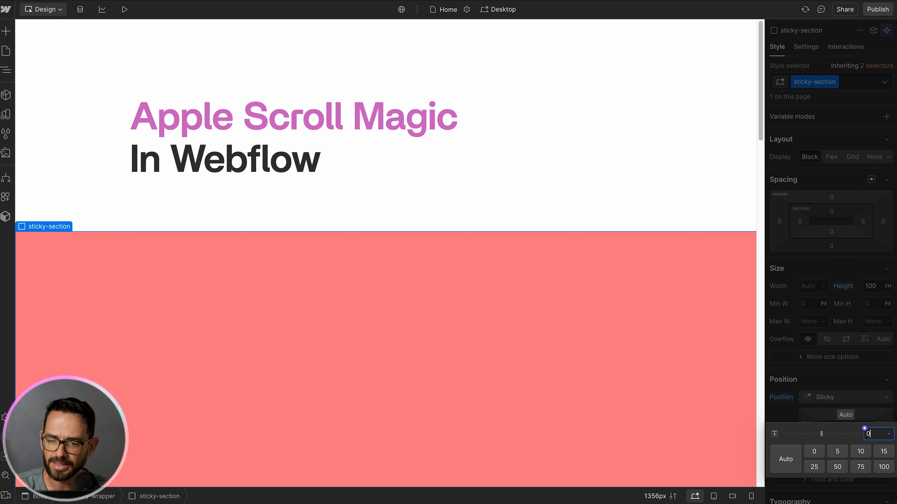
key("Return")
Step: Scroll through the canvas to check how the sticky section behaves while scrolling
scroll(555, 111, "down", 3)
scroll(556, 116, "down", 2)
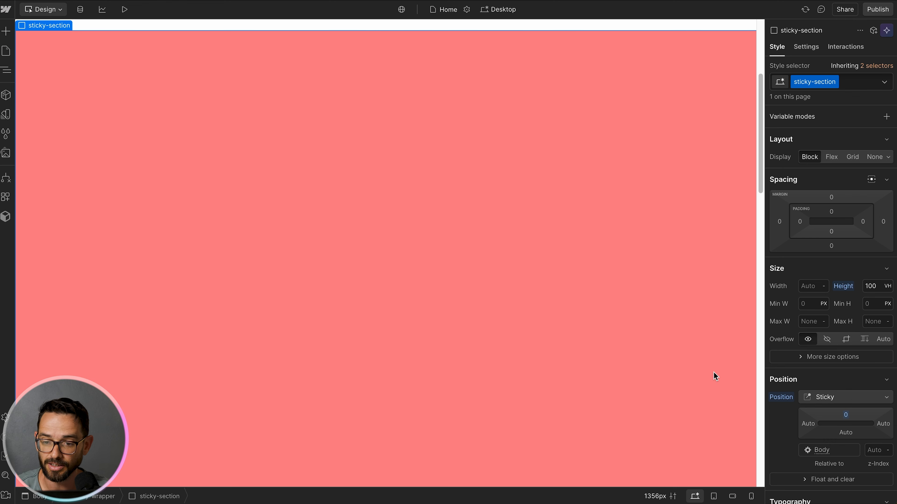
scroll(485, 185, "up", 2)
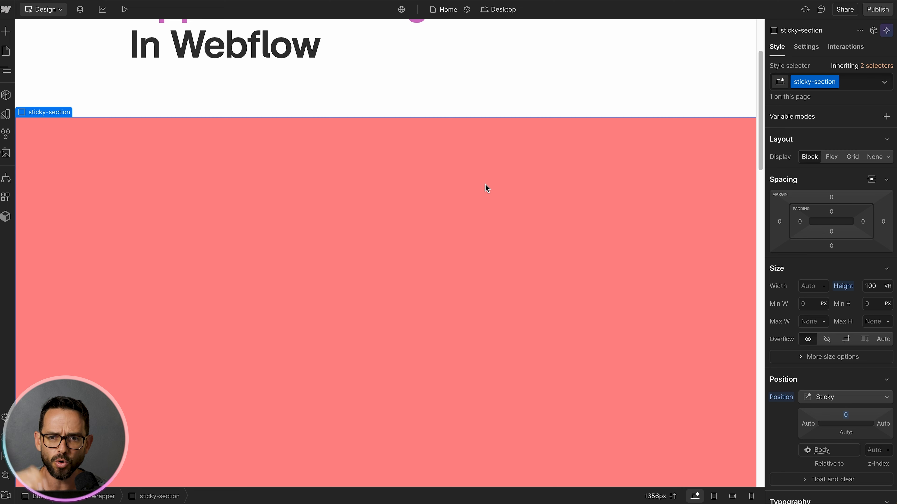
scroll(485, 188, "down", 2)
scroll(485, 187, "up", 2)
scroll(485, 188, "down", 2)
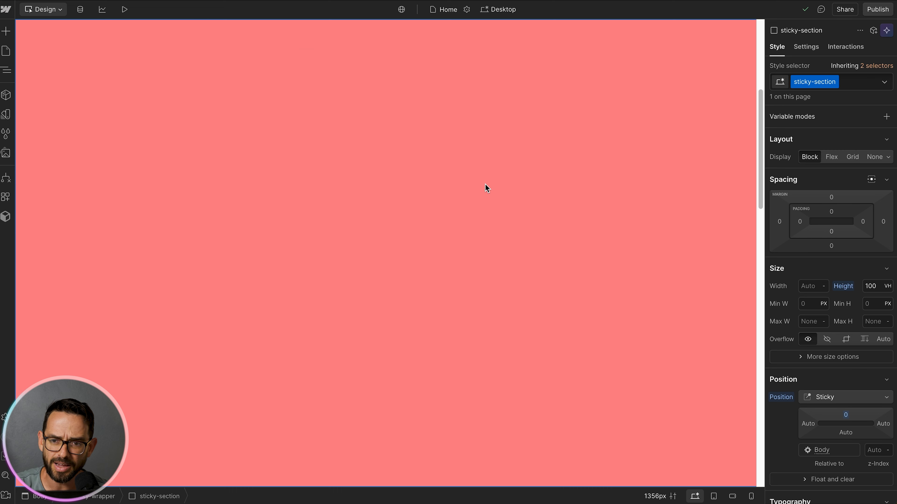
scroll(485, 184, "up", 2)
scroll(485, 184, "down", 2)
scroll(484, 188, "down", 4)
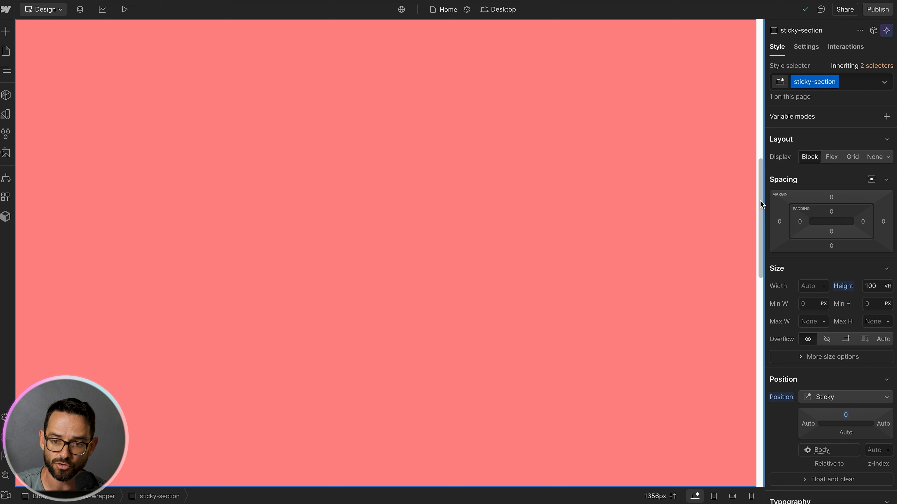
scroll(596, 177, "up", 5)
scroll(596, 177, "down", 1)
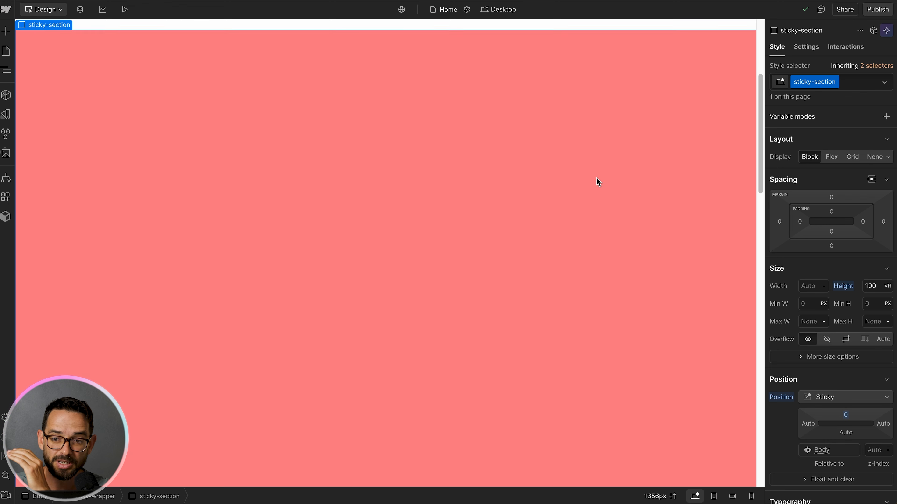
scroll(596, 178, "down", 8)
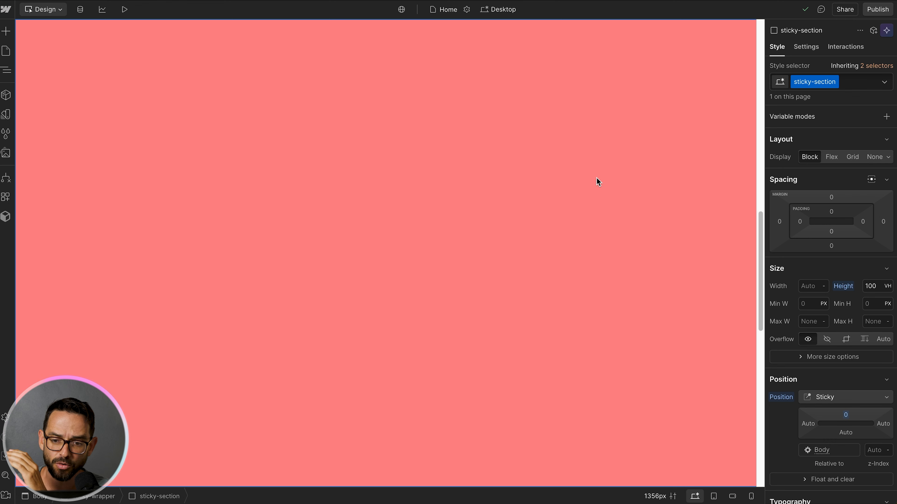
scroll(596, 178, "down", 10)
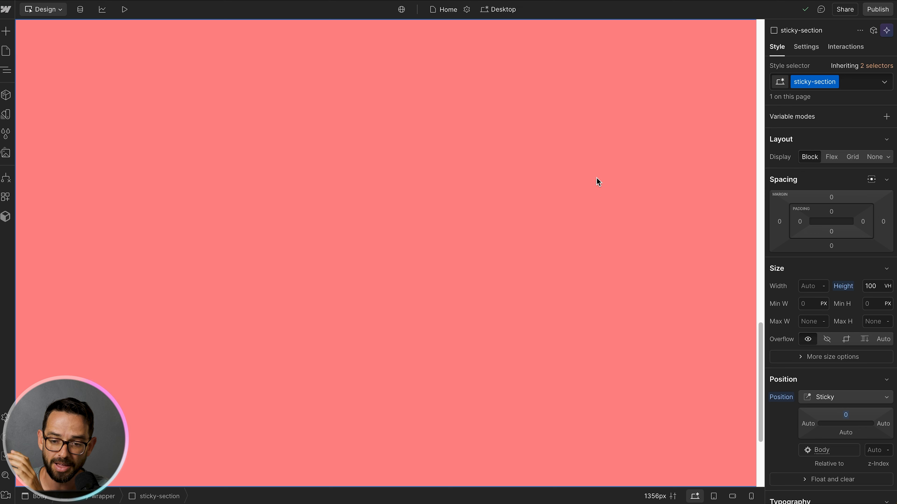
scroll(597, 178, "down", 5)
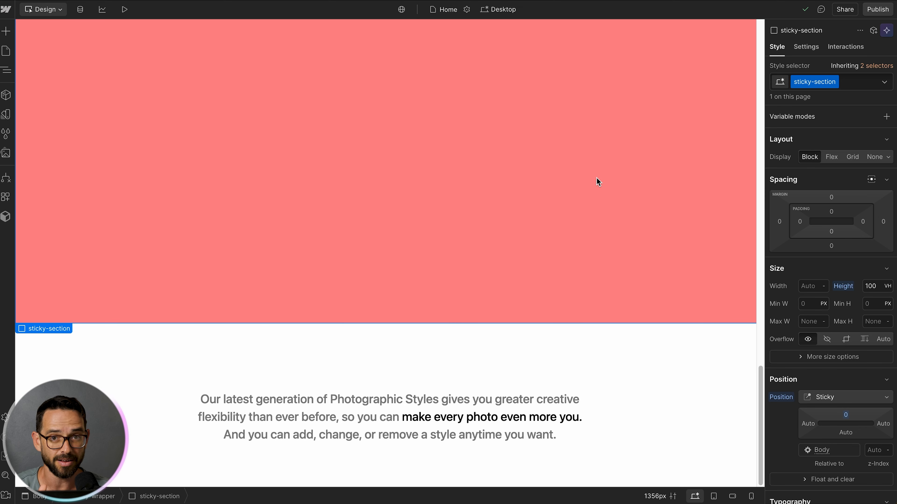
scroll(596, 178, "up", 15)
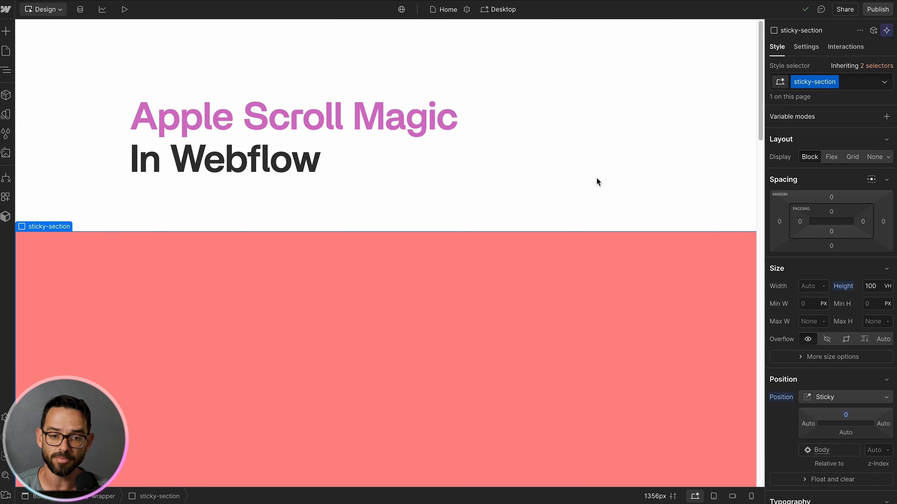
scroll(593, 260, "down", 6)
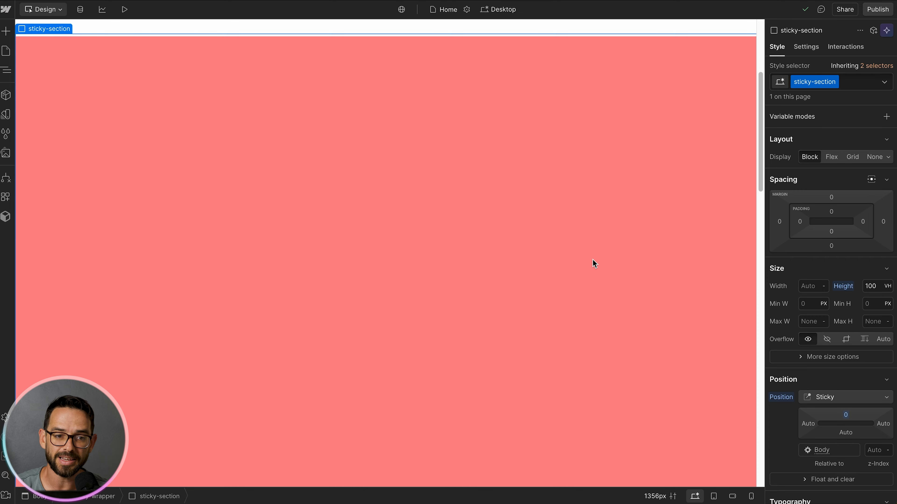
scroll(592, 259, "up", 6)
Step: Add a Div Block inside the sticky section
left_click(6, 71)
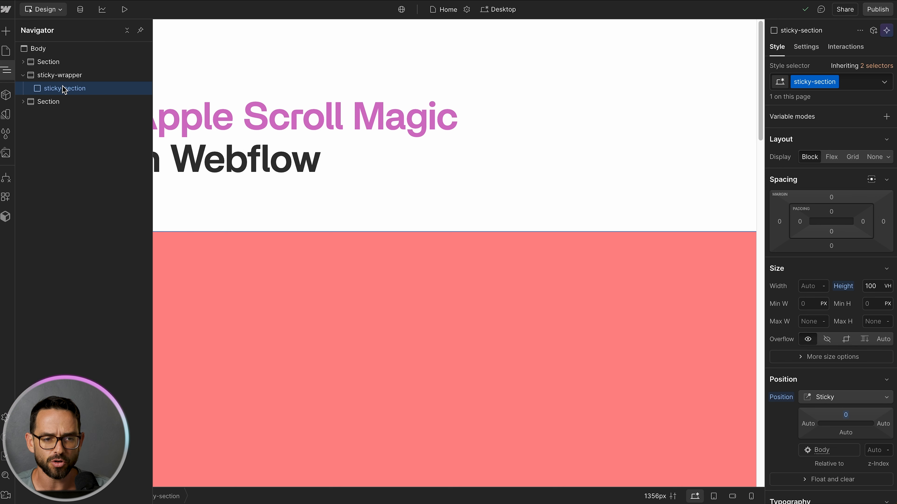
key("ctrl+k")
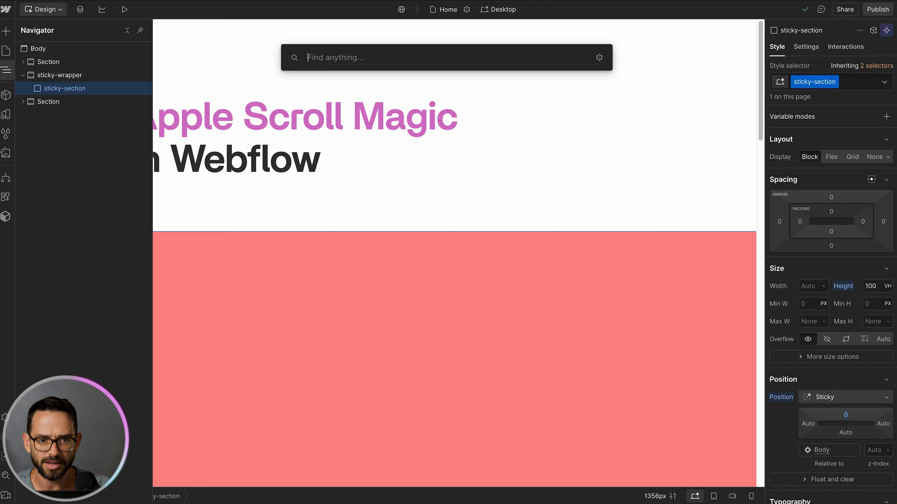
type("di")
key("Return")
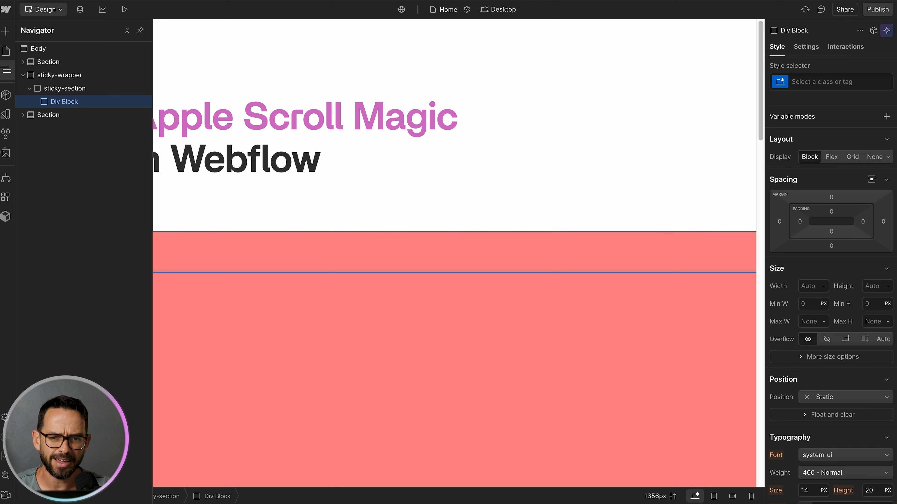
Step: Give the new div the class mask-layer
left_click(811, 89)
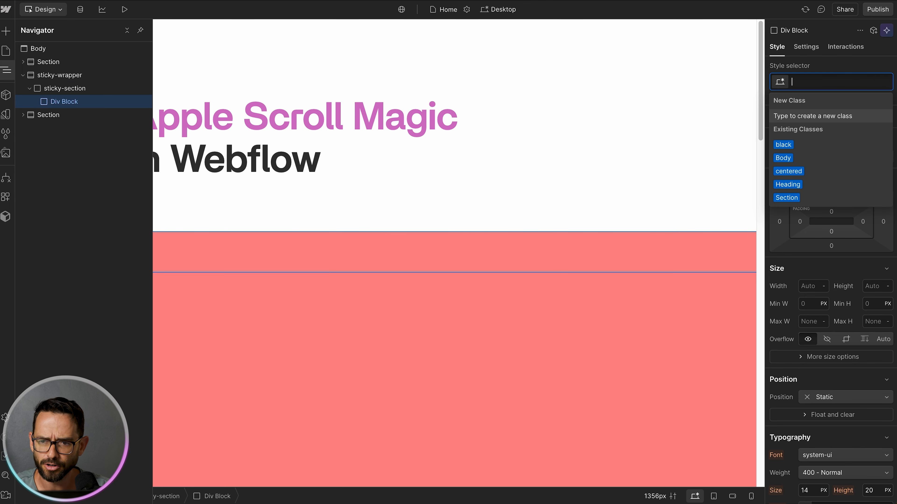
type("mask-layer")
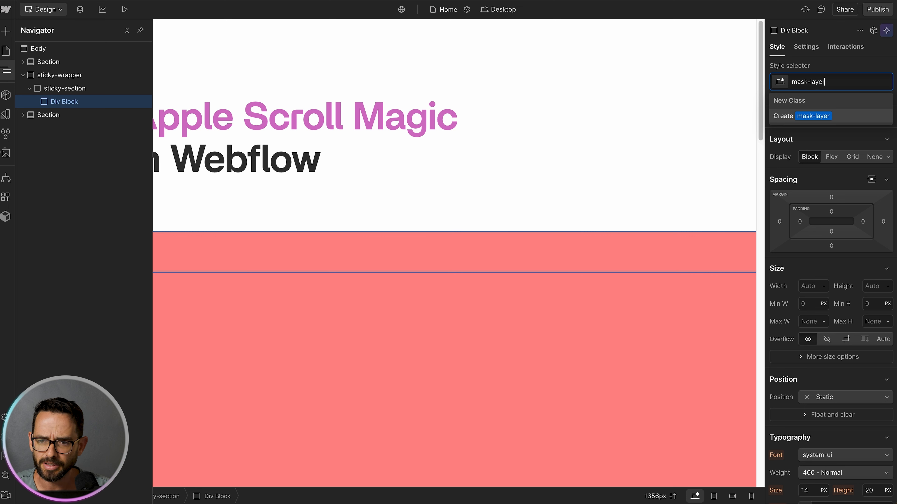
key("Return")
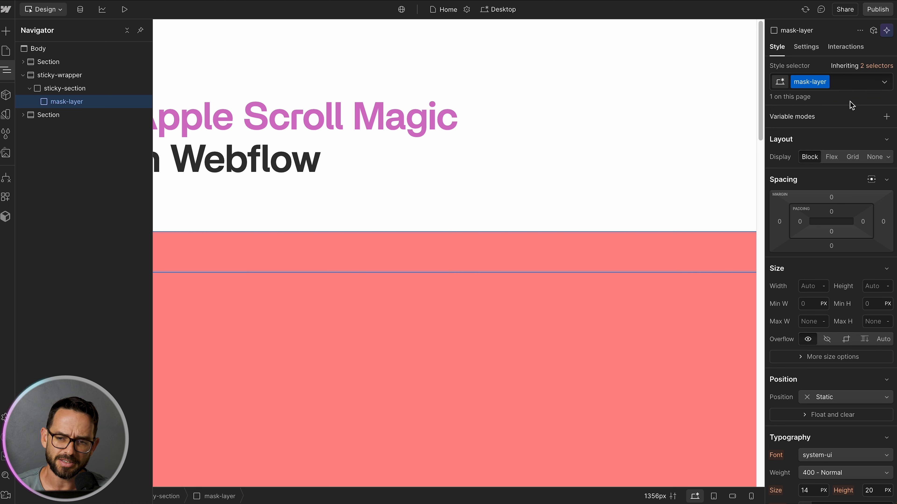
Step: Set the mask layer's height to 100 vh
scroll(821, 155, "down", 1)
scroll(819, 150, "down", 1)
scroll(819, 150, "up", 1)
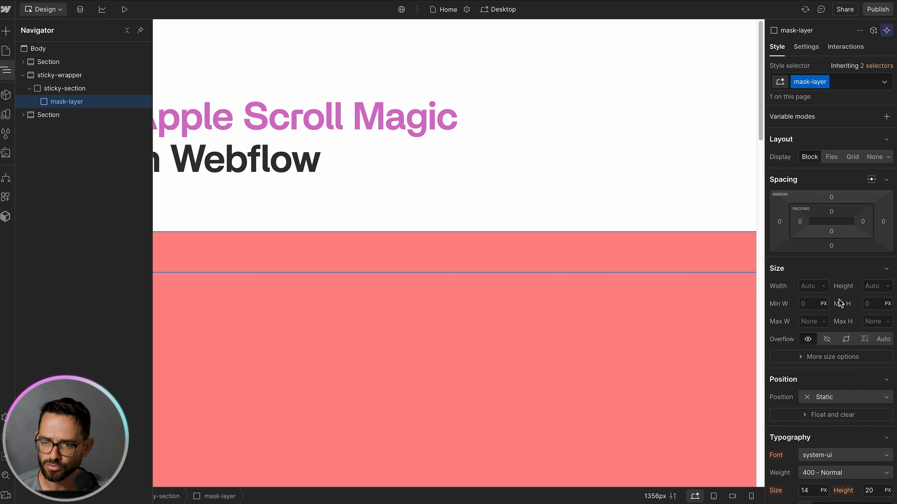
left_click(877, 285)
type("100vh")
key("Return")
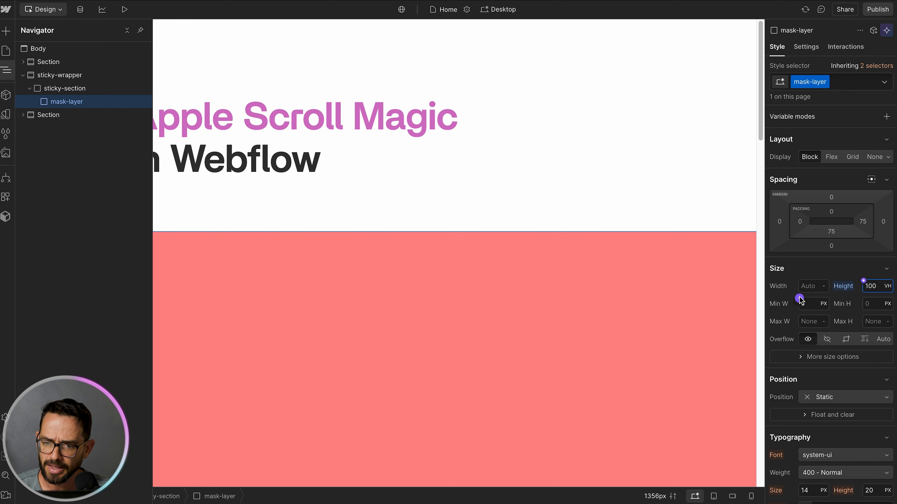
Step: Set the mask layer's overflow to hidden and its width to 100%
scroll(810, 258, "down", 3)
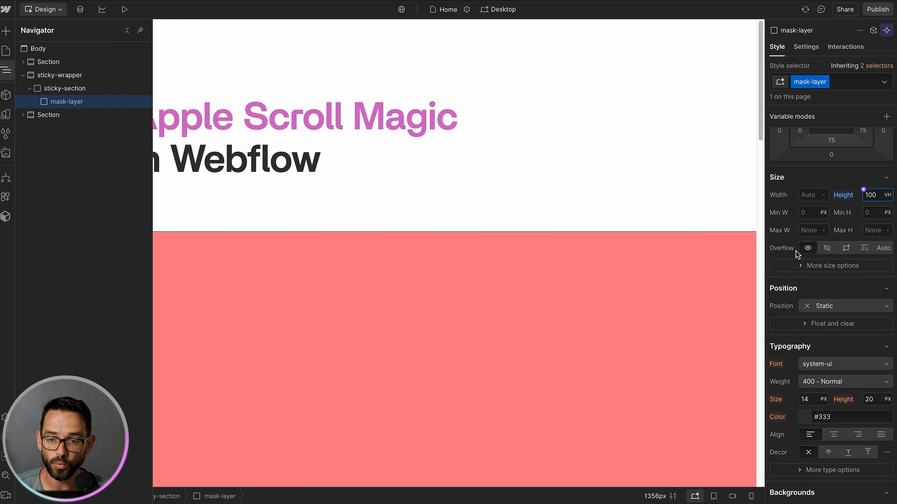
left_click(827, 249)
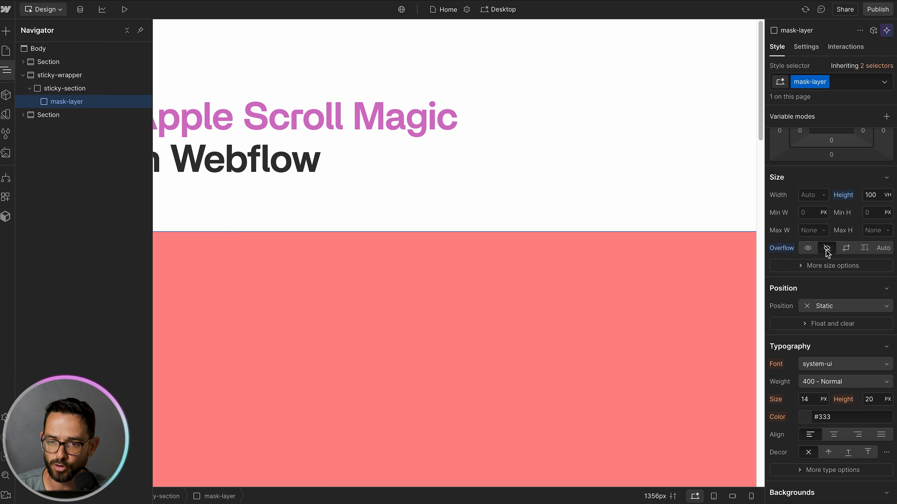
left_click(806, 194)
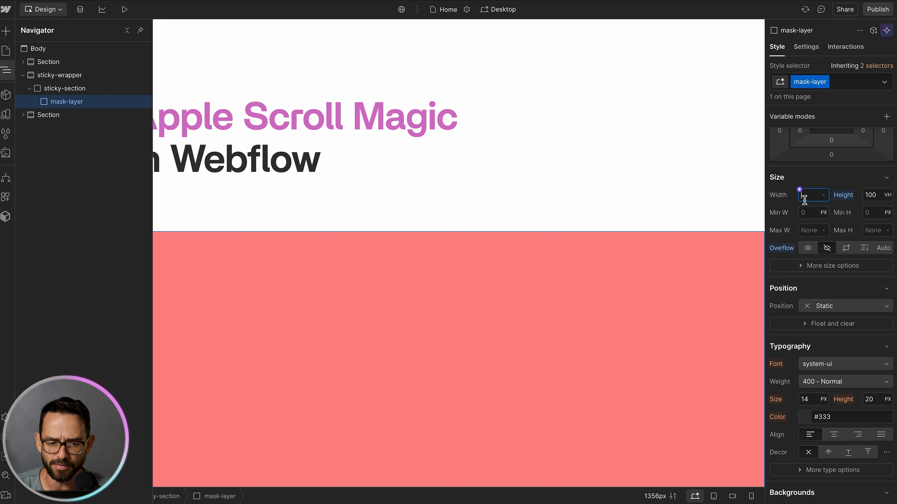
type("100%")
key("Return")
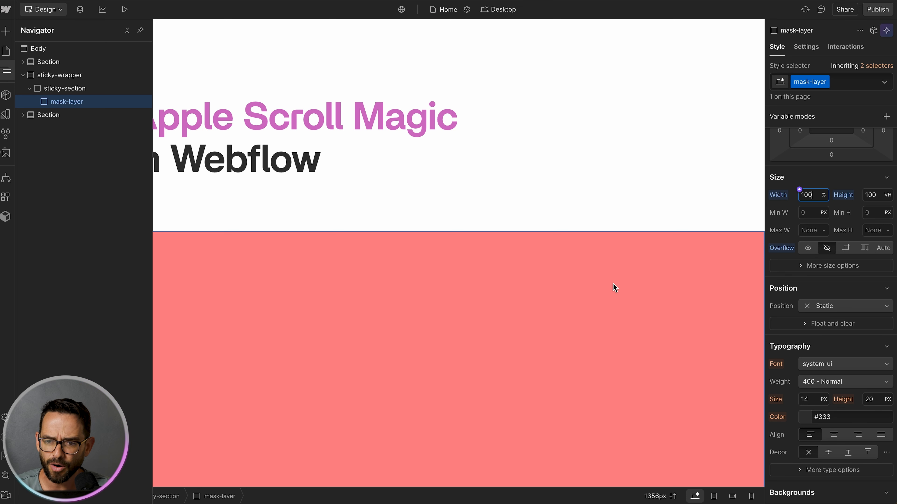
Step: Set the mask layer's position to Absolute and its z-index to 1
scroll(613, 283, "down", 5)
scroll(613, 283, "down", 18)
scroll(613, 283, "up", 15)
scroll(613, 283, "up", 5)
scroll(863, 299, "down", 2)
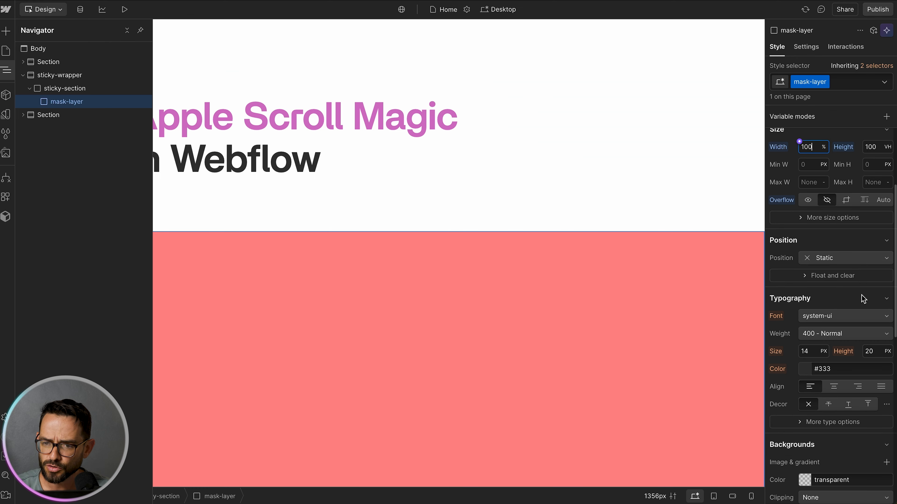
left_click(822, 272)
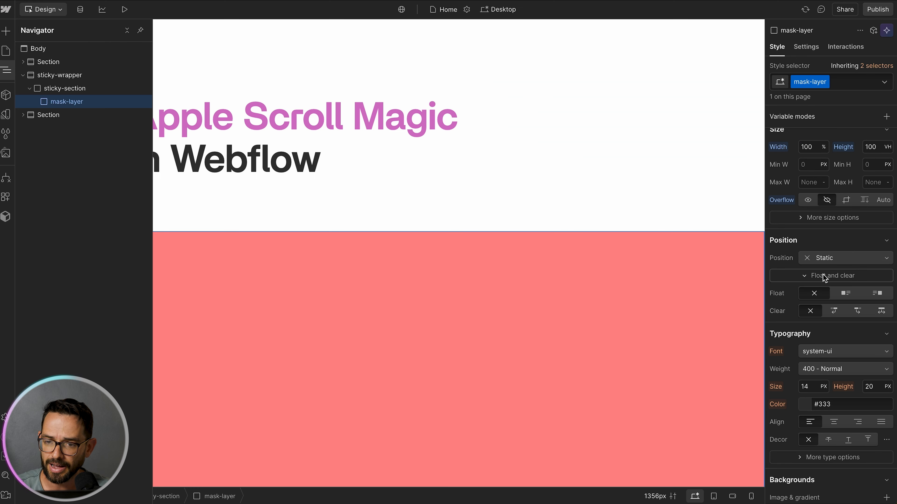
left_click(823, 274)
left_click(823, 258)
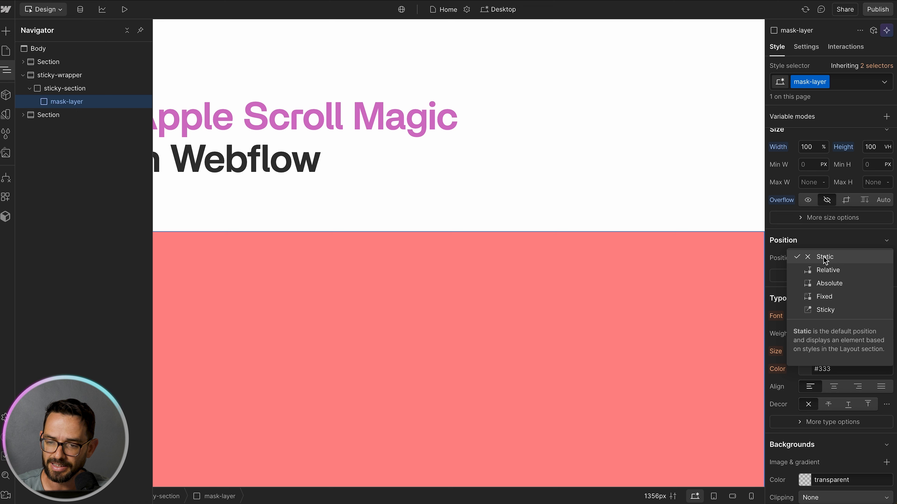
key("Escape")
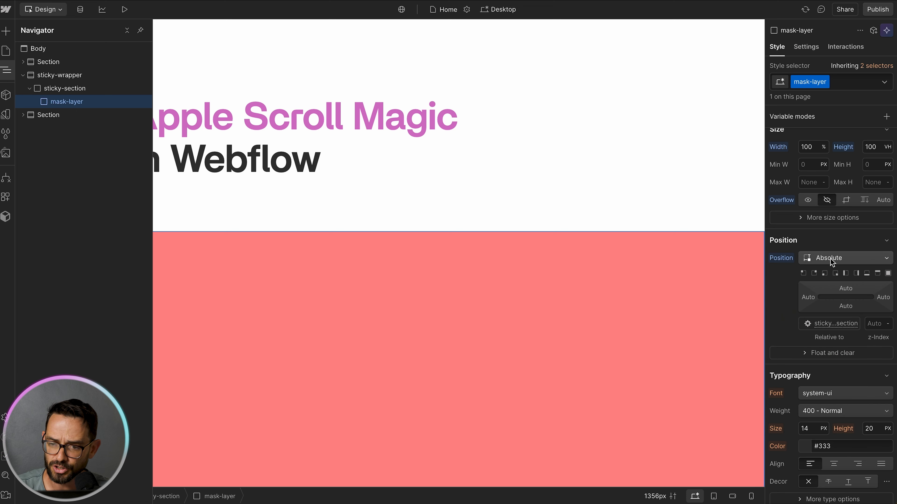
left_click(876, 324)
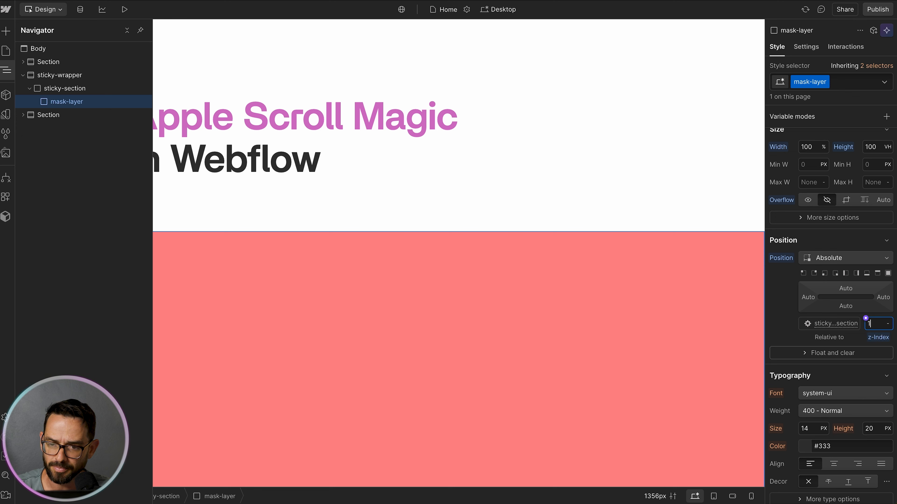
left_click(71, 104)
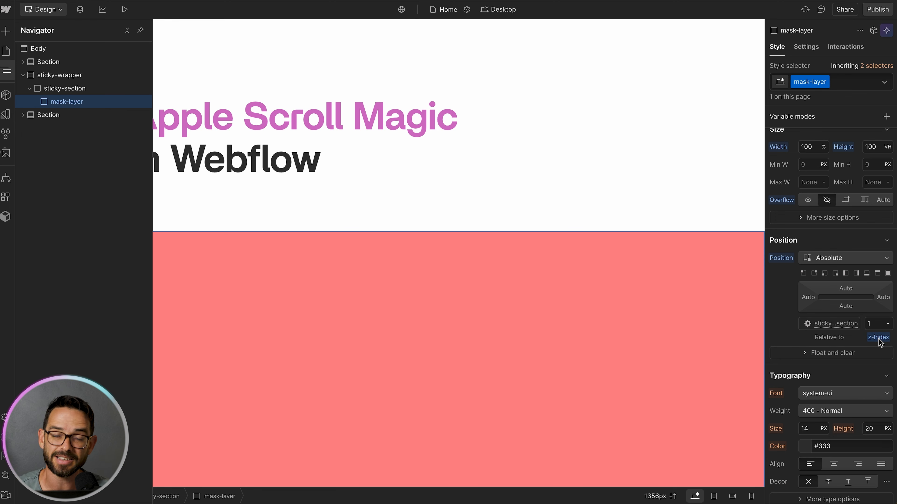
Step: Duplicate the mask layer twice to make three stacked mask layers
mouse_move(880, 341)
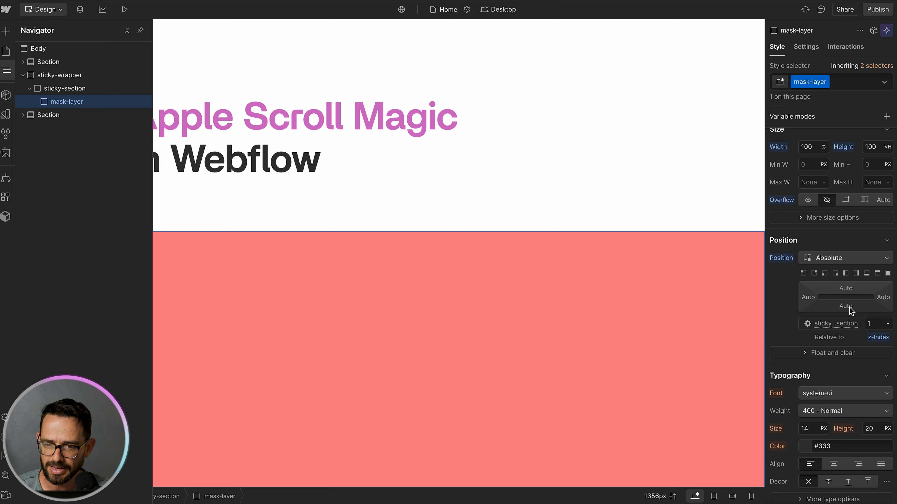
key("ctrl+d")
key("ctrl+d")
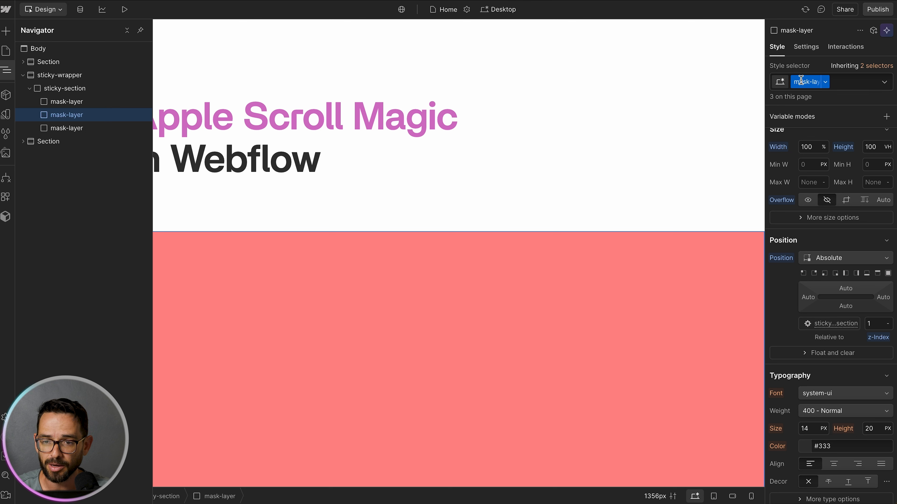
Step: Give the second mask layer the combo class mask2 and a z-index of 2
left_click(851, 82)
type("mask2")
key("Return")
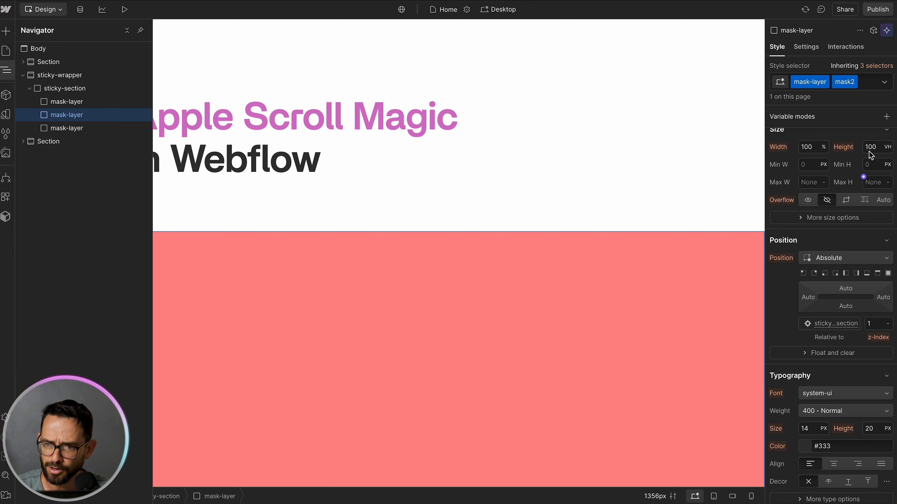
left_click(876, 323)
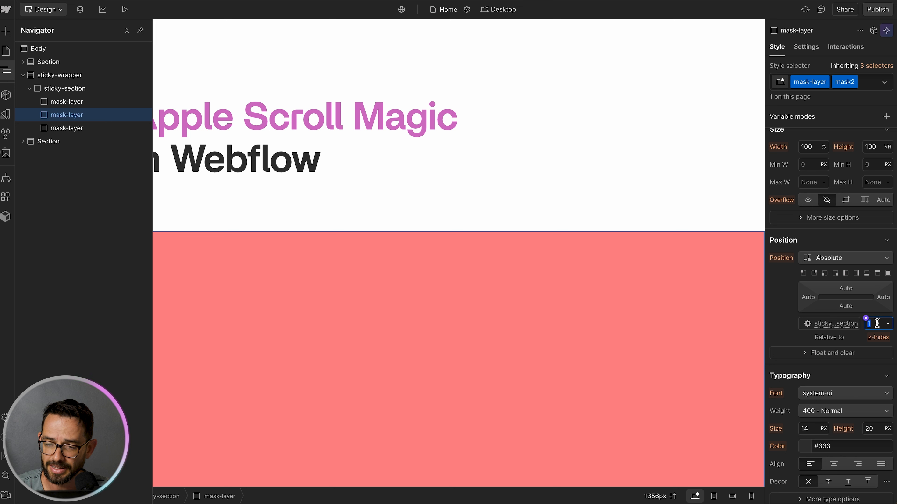
type("2")
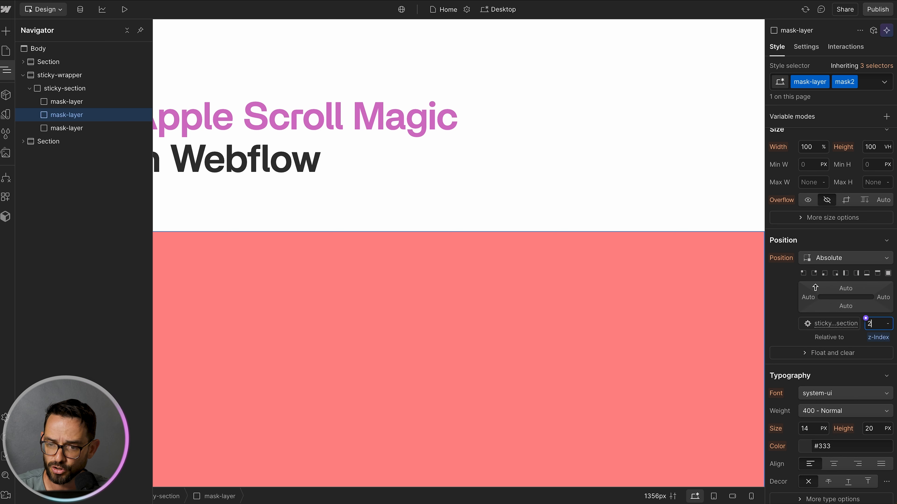
Step: Give the third mask layer the combo class mask3 and a z-index of 3
left_click(65, 128)
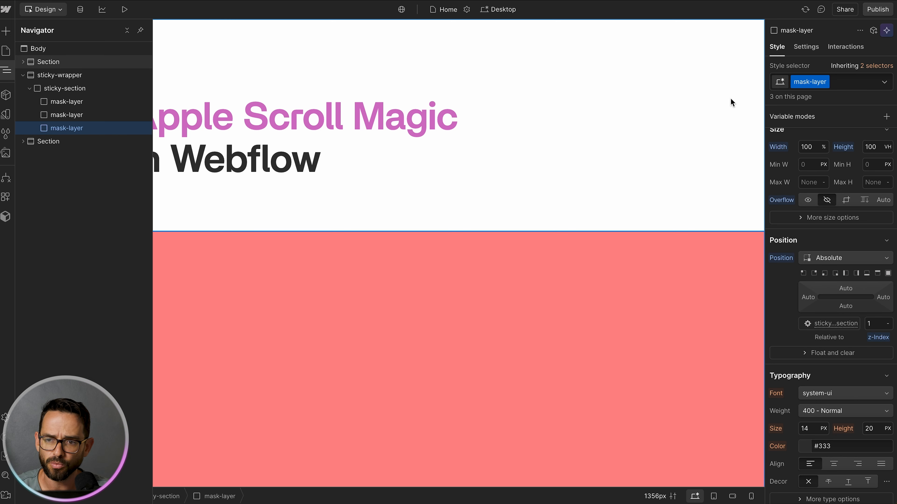
left_click(854, 82)
type("mask")
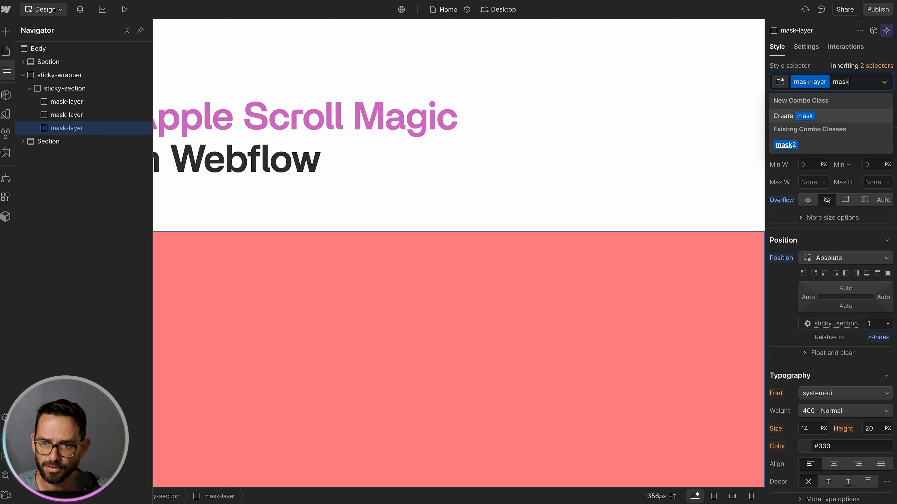
type("3")
key("Return")
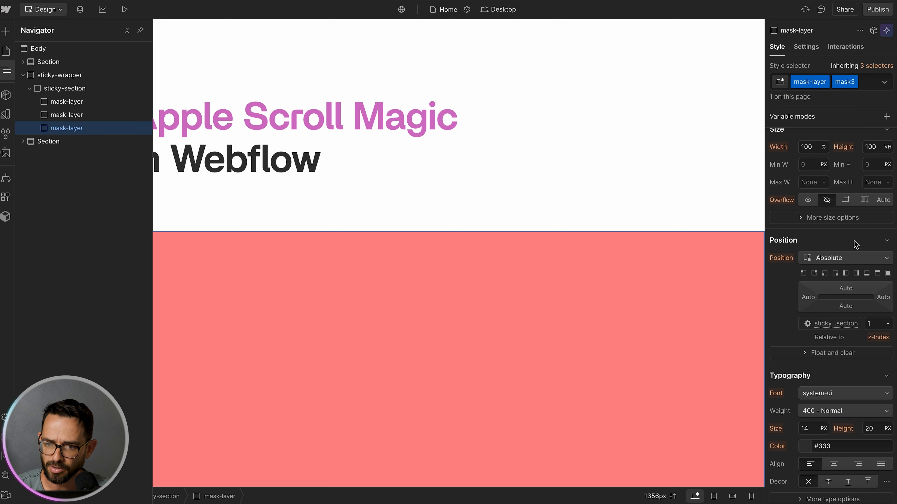
left_click(879, 324)
type("3")
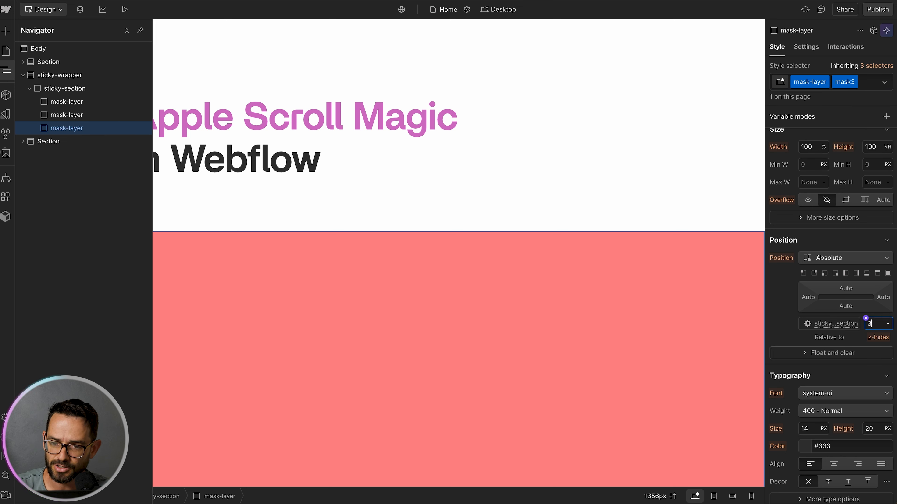
left_click(62, 118)
left_click(72, 101)
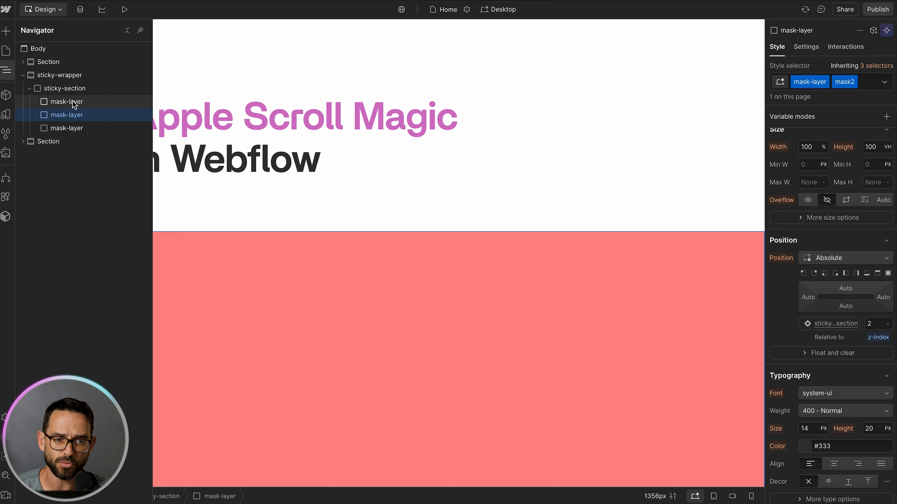
left_click(75, 117)
left_click(74, 127)
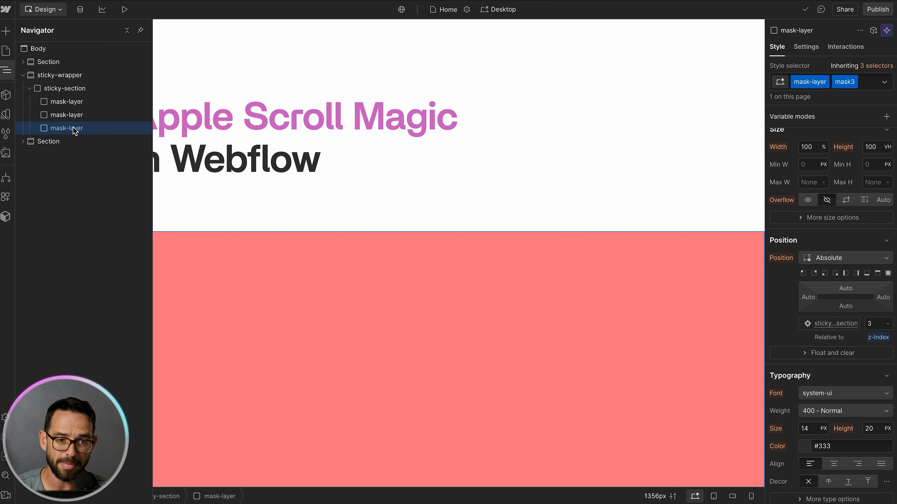
Step: Add an image inside the first mask layer and replace its source with color-2.avif
left_click(75, 102)
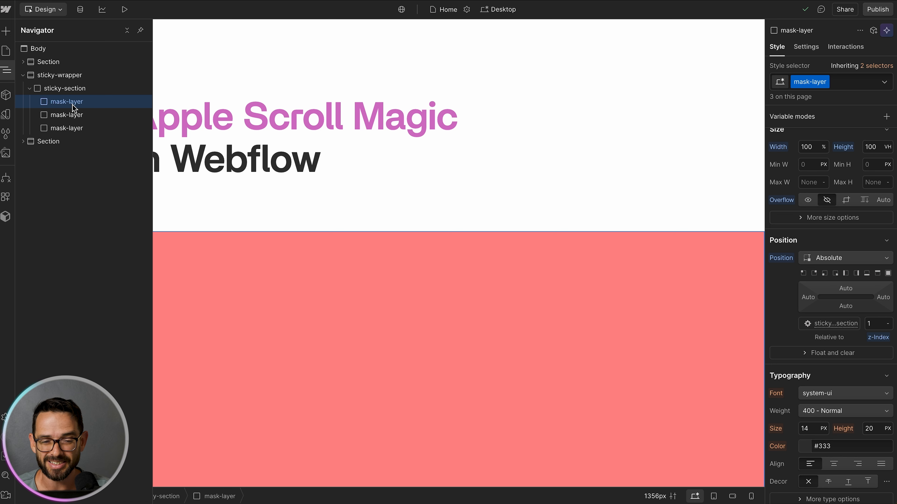
key("ctrl+k")
type("image")
key("Return")
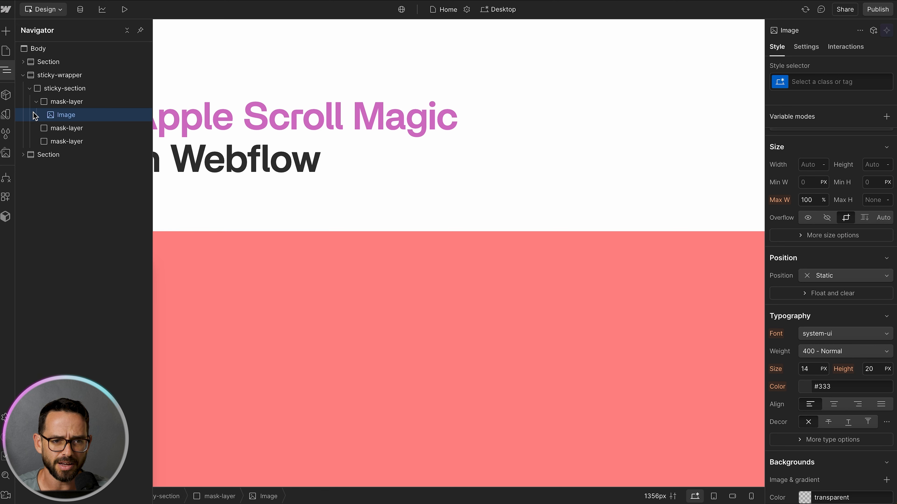
left_click(799, 49)
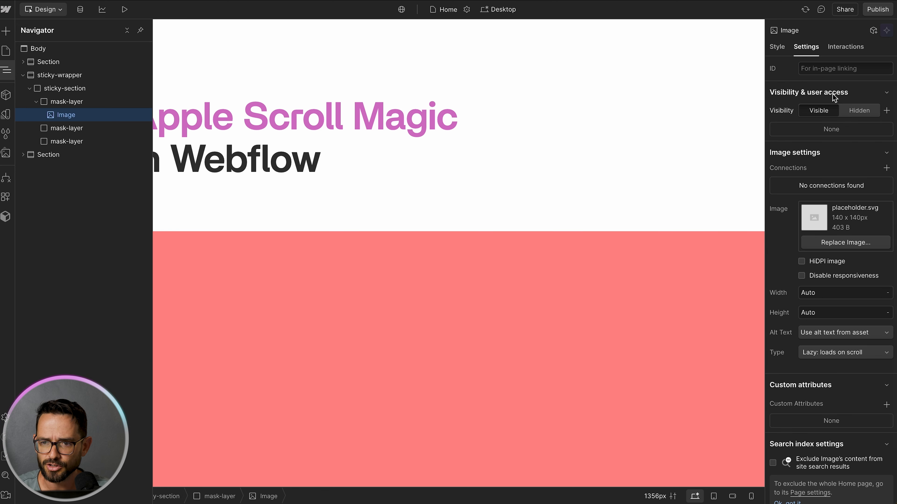
left_click(822, 243)
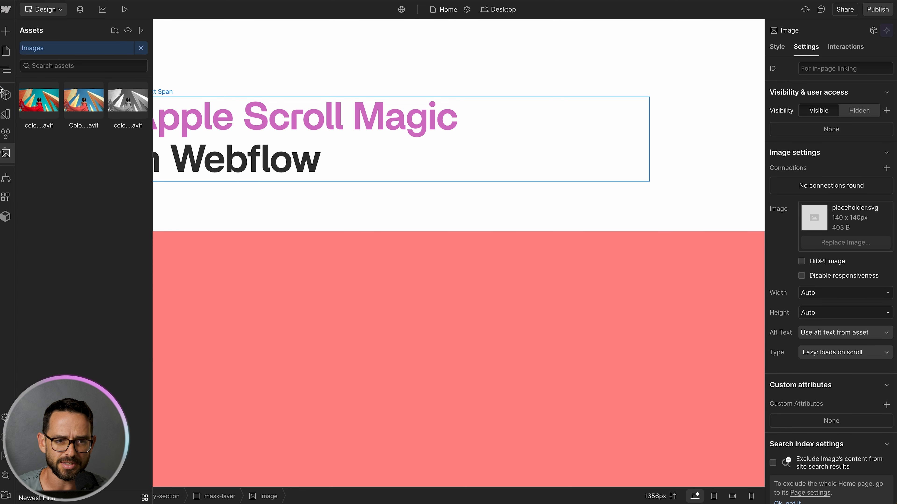
left_click(39, 102)
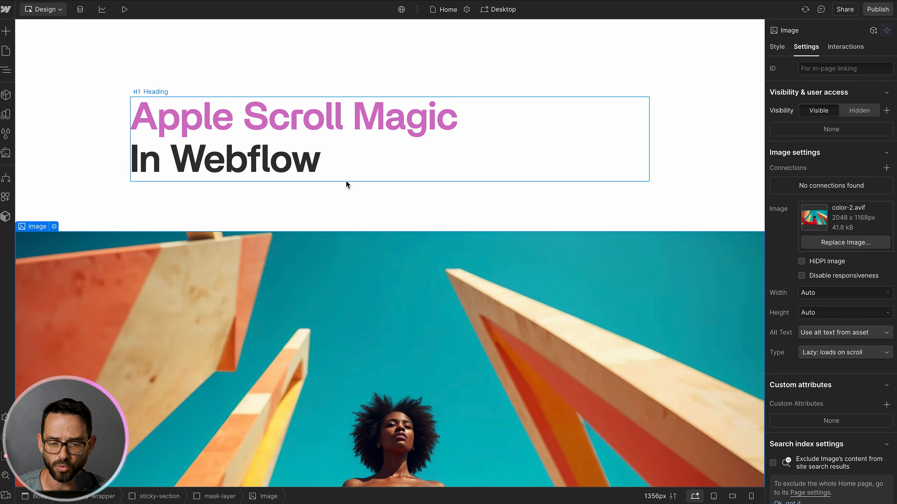
key("z")
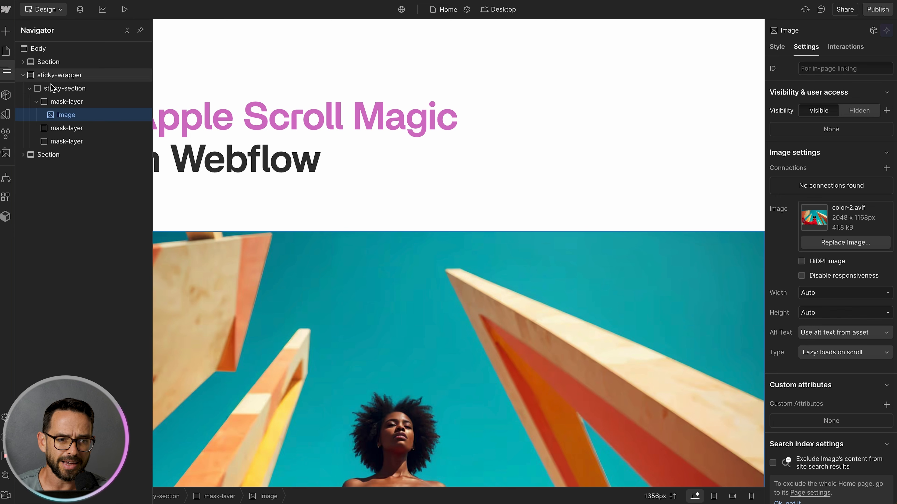
Step: Try several widths on the first mask layer, then restore its width to 100%
left_click(71, 101)
left_click(777, 47)
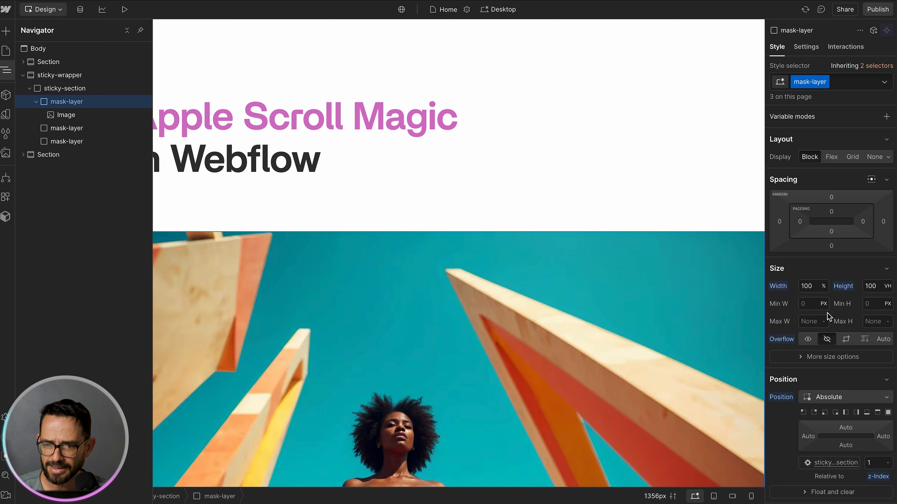
left_click(809, 288)
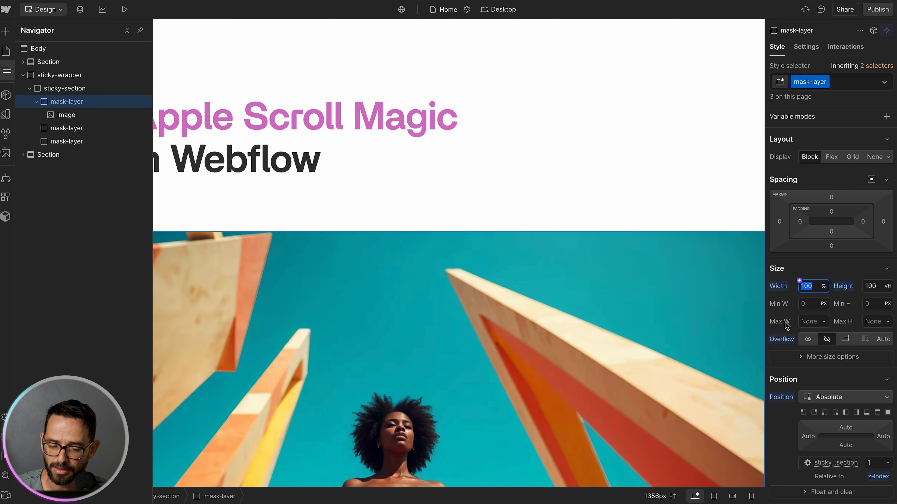
type("60")
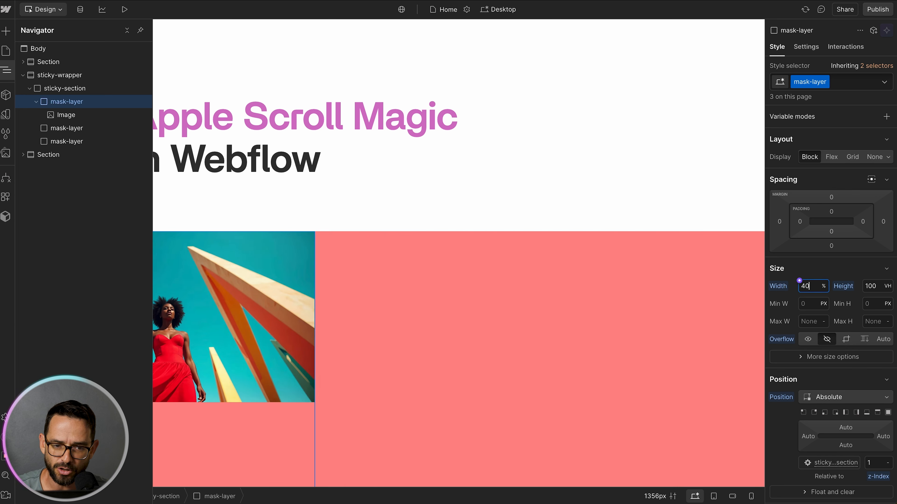
key("BackSpace")
key("BackSpace")
type("50")
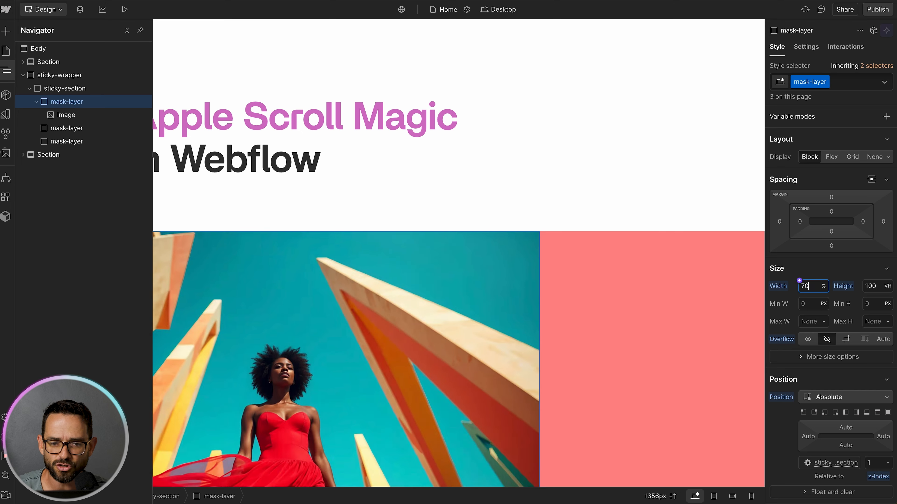
key("shift+Down")
key("shift+Up")
key("shift+Up")
key("shift+Up")
key("shift+Up")
key("shift+Down")
key("shift+Down")
key("shift+Down")
key("shift+Down")
key("shift+Up")
key("shift+Up")
key("shift+Up")
key("shift+Up")
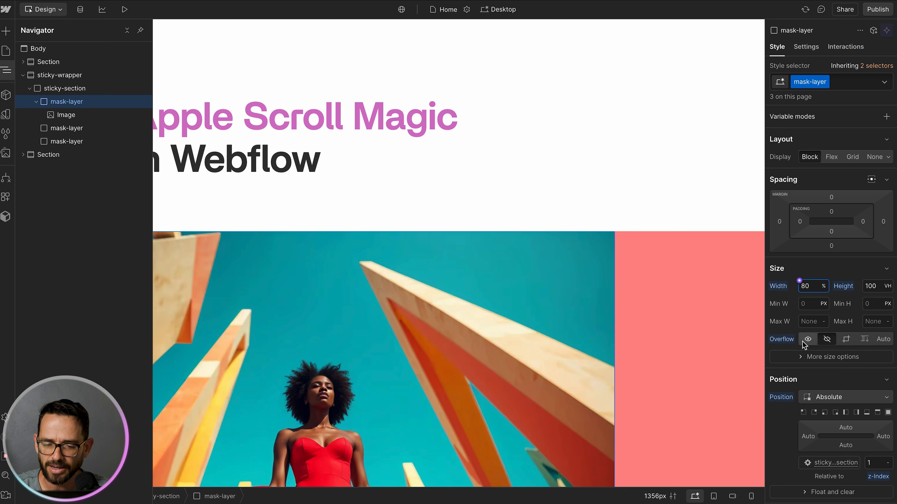
key("shift+Down")
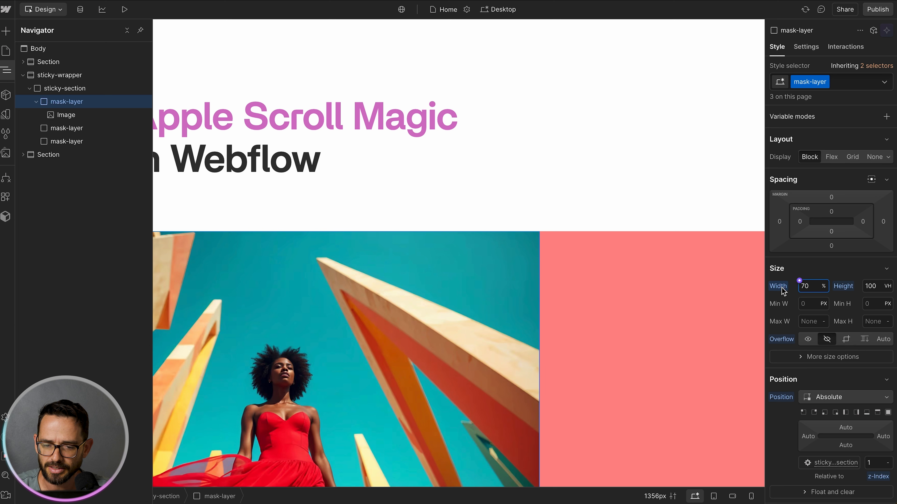
type("100")
key("Return")
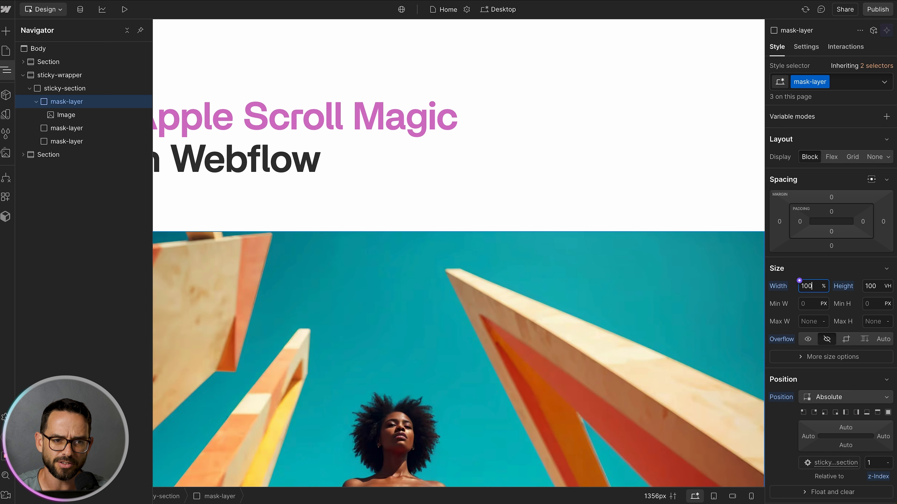
Step: Give the image inside the first mask layer the class fixed-image
left_click(94, 115)
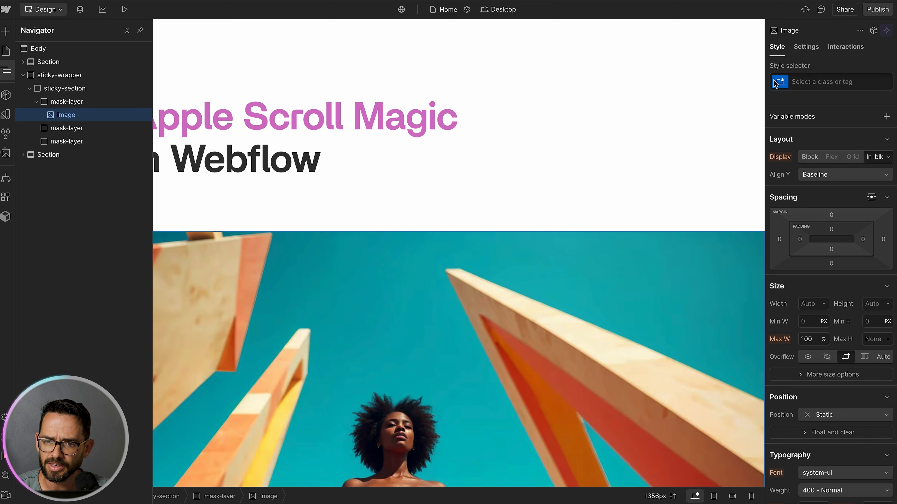
left_click(823, 80)
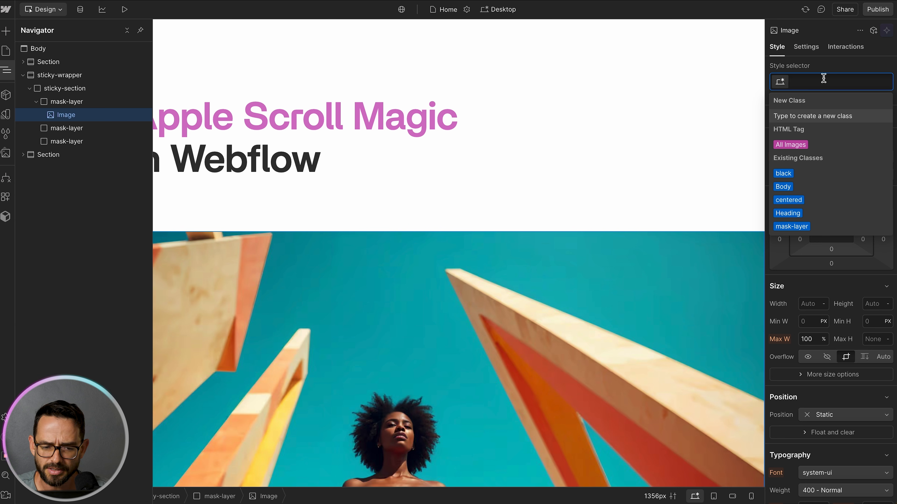
type("fixed-image")
key("Return")
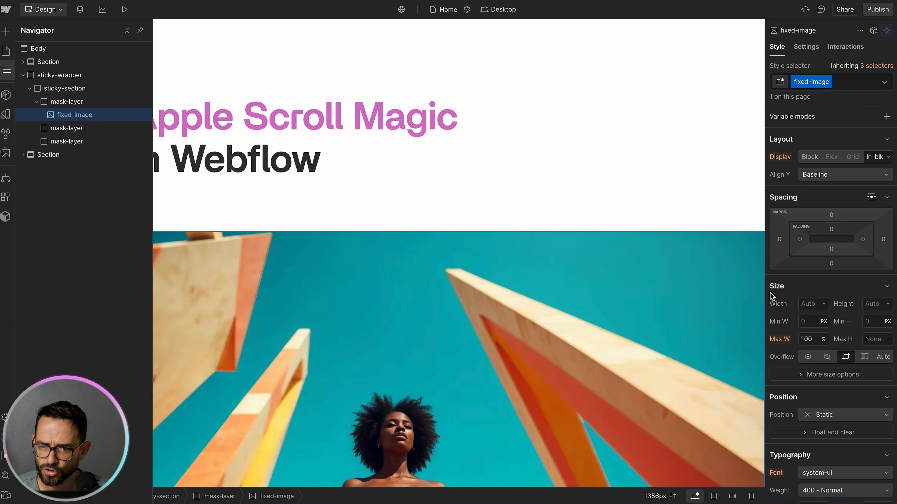
Step: Set the fixed-image width to 100vw
left_click(819, 305)
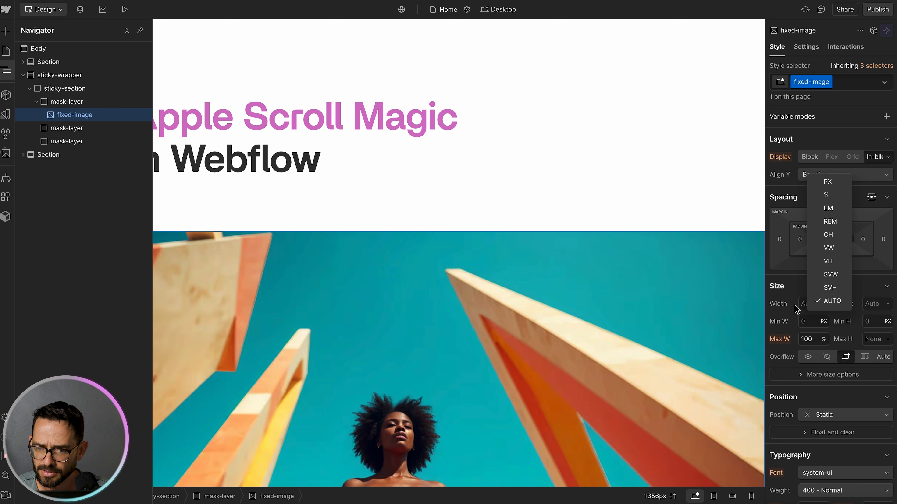
left_click(843, 300)
type("100vw")
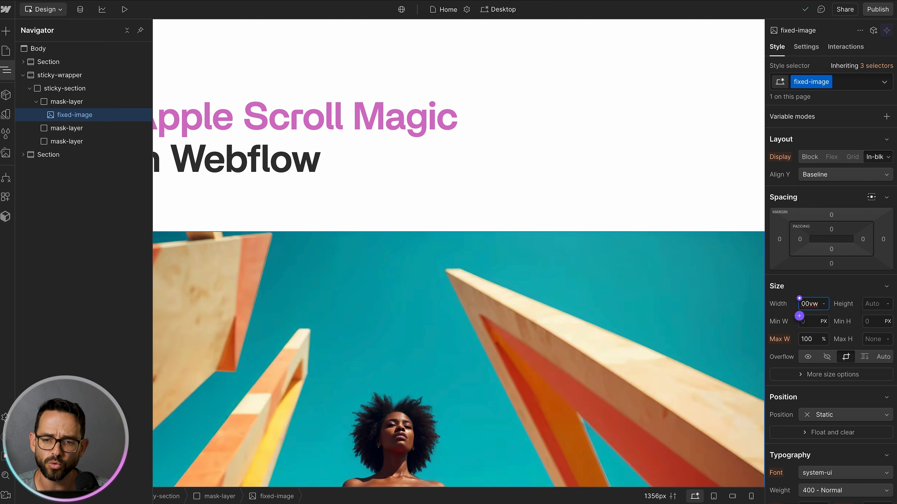
Step: Test several widths on the first mask layer, ending back at 100%
key("Return")
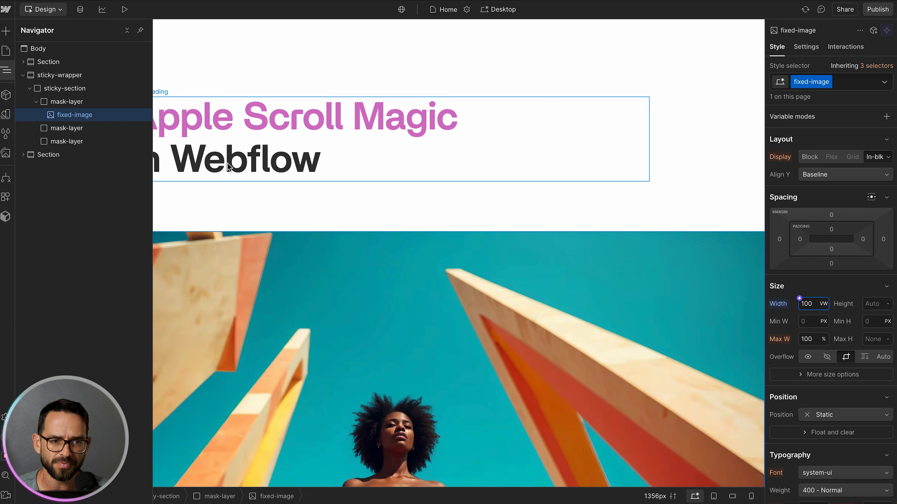
left_click(81, 102)
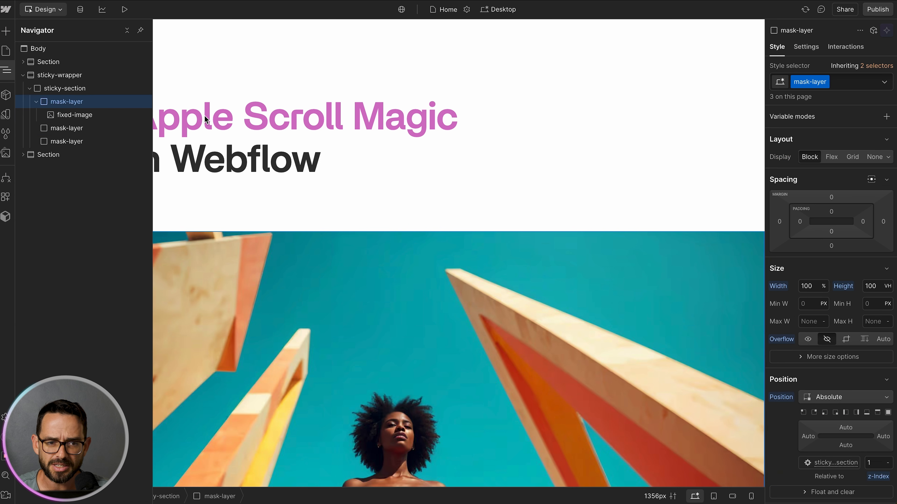
double_click(804, 286)
type("80")
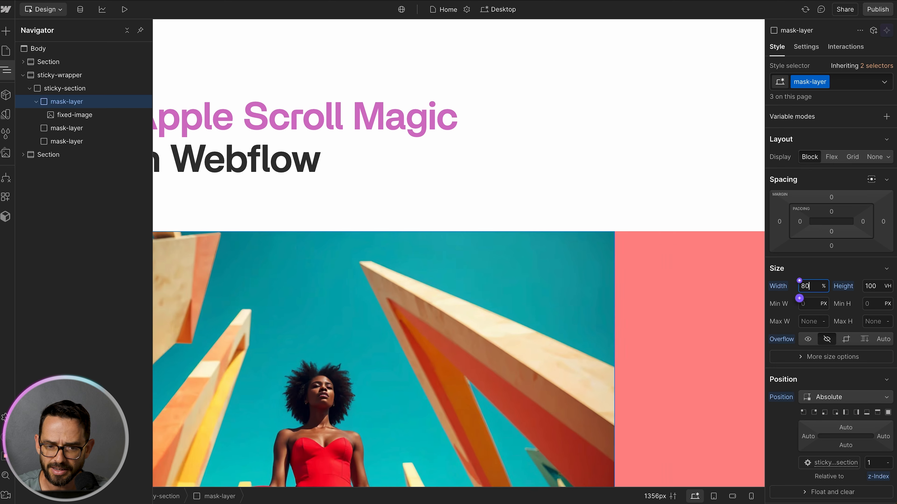
key("shift+Down")
key("shift+Down")
key("shift+Down")
key("shift+Up")
key("shift+Up")
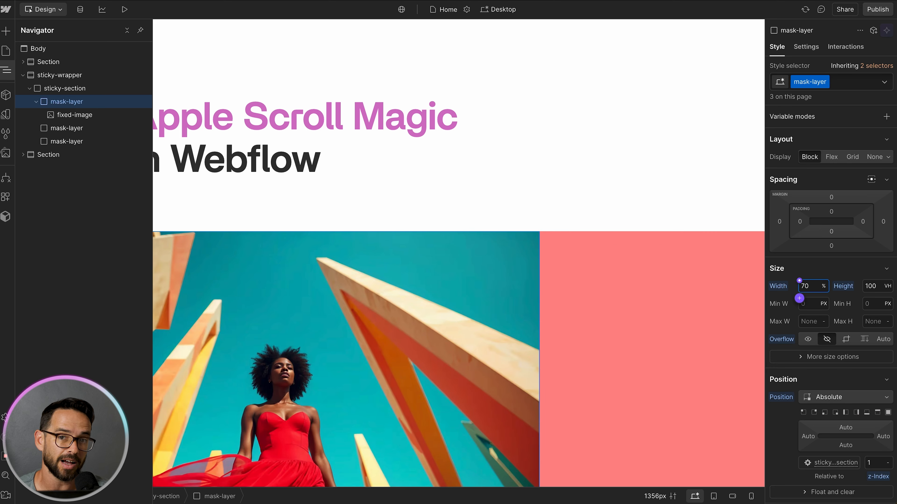
key("shift+Up")
key("shift+Up")
key("shift+Up")
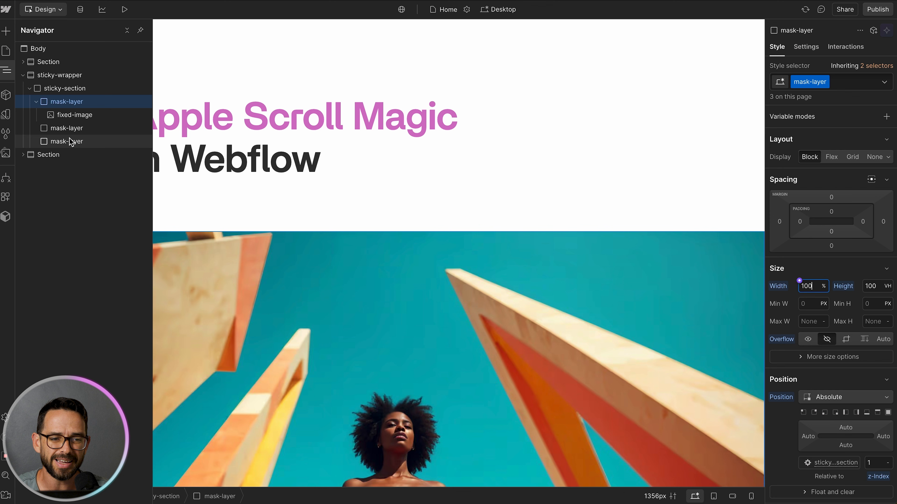
Step: Replace the fixed image inside the first mask layer with a new Div Block
left_click(80, 116)
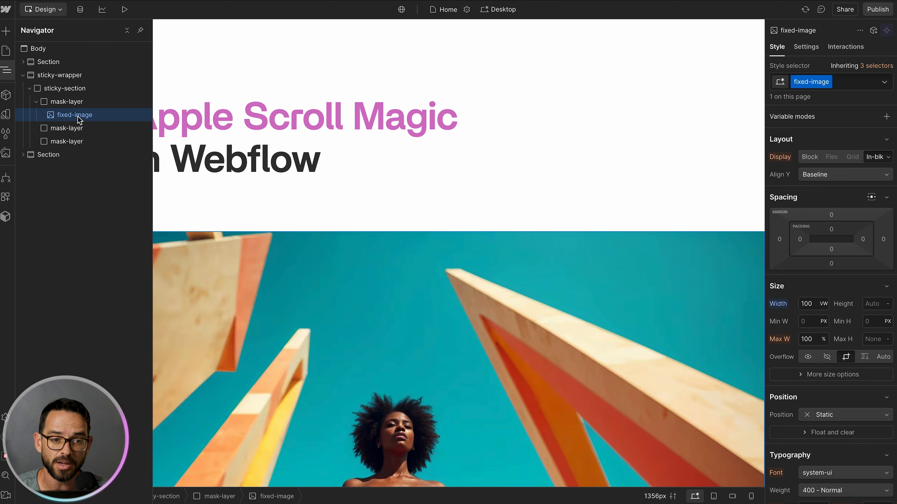
key("Delete")
left_click(76, 103)
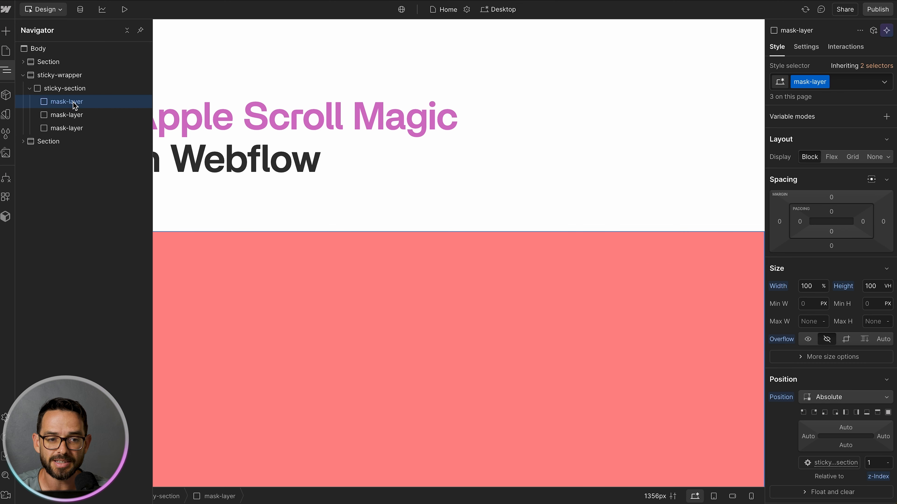
key("ctrl+k")
type("div")
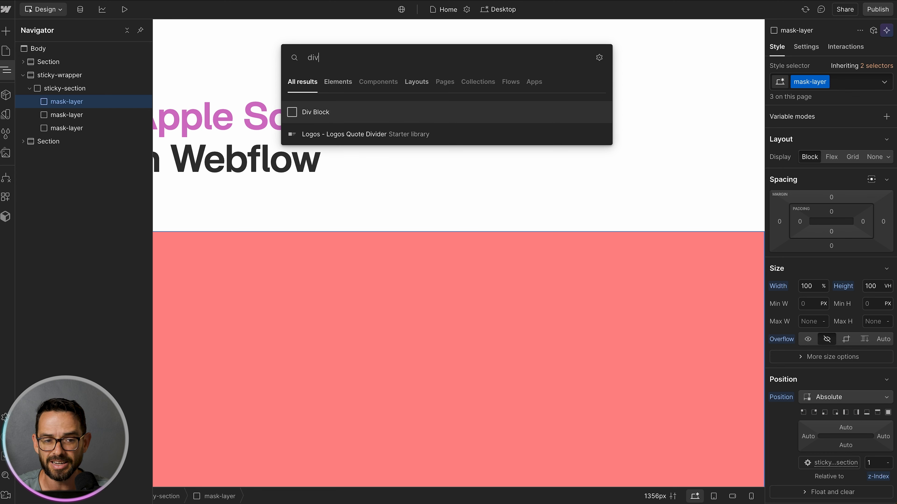
key("Return")
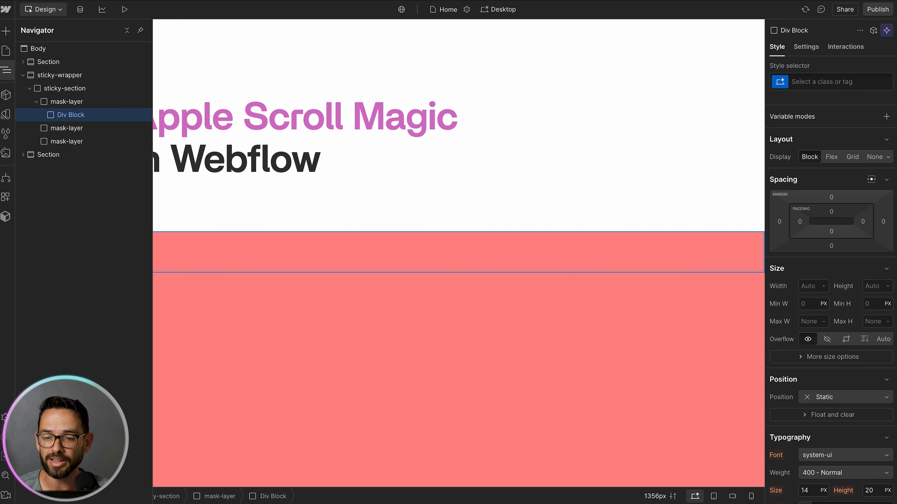
Step: Give the new Div Block the class image-bg
left_click(798, 82)
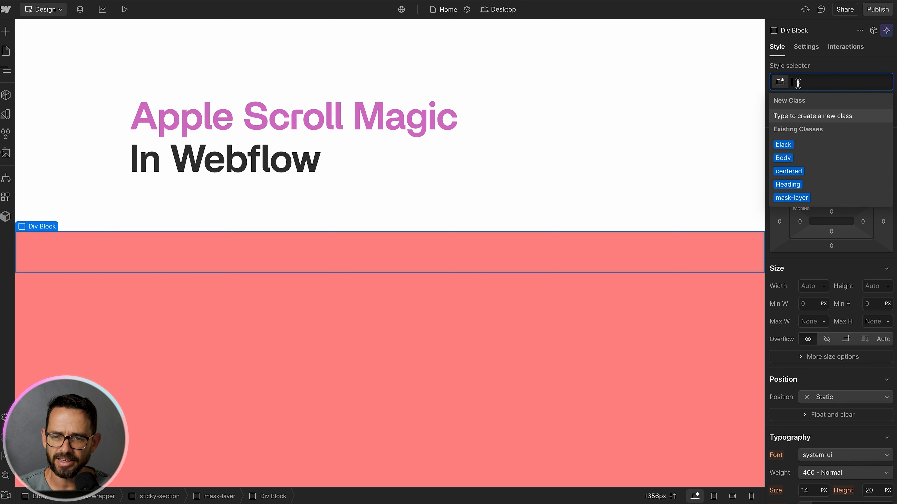
type("image-bg")
key("Return")
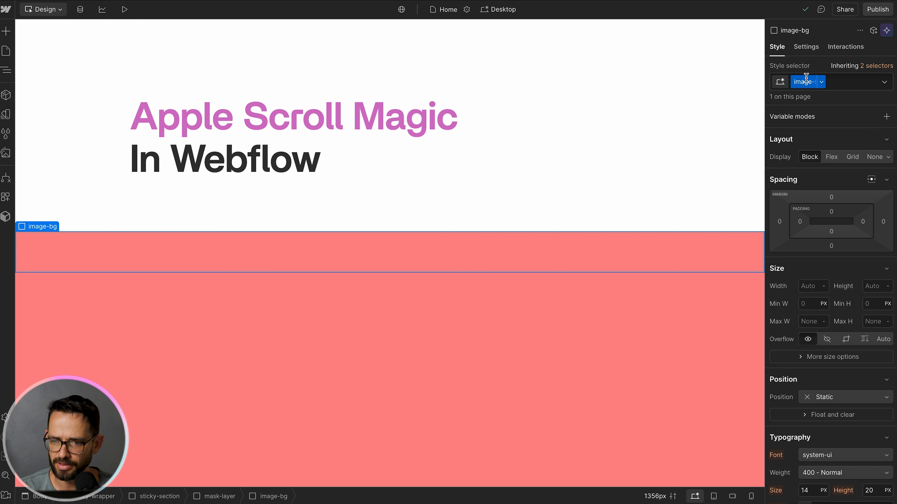
Step: Add Color-1.avif as a background image on image-bg
scroll(826, 321, "down", 6)
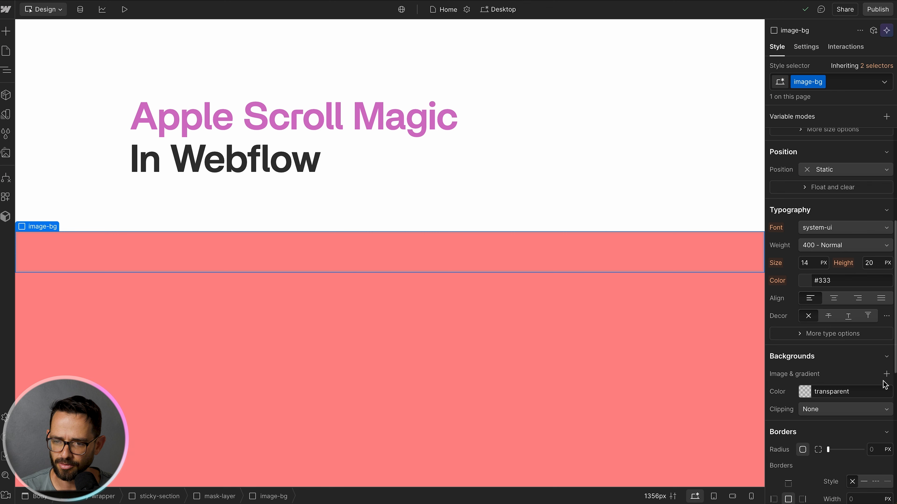
left_click(886, 374)
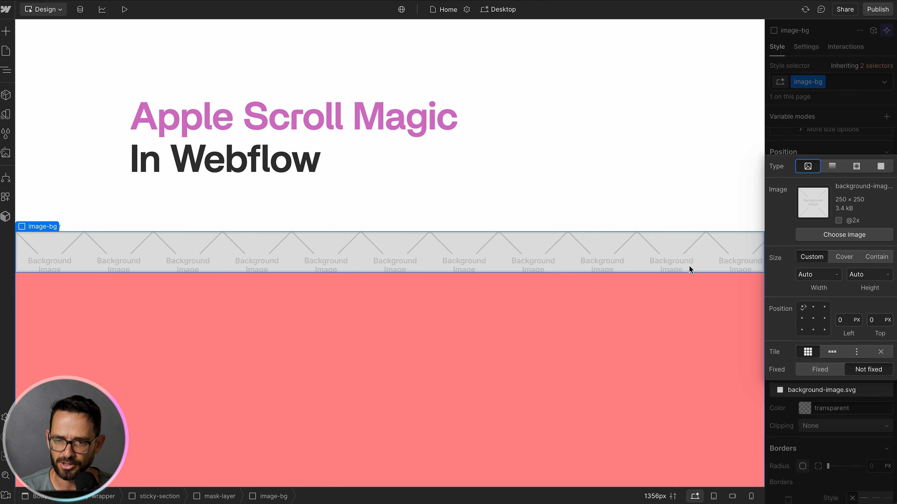
left_click(835, 240)
left_click(71, 106)
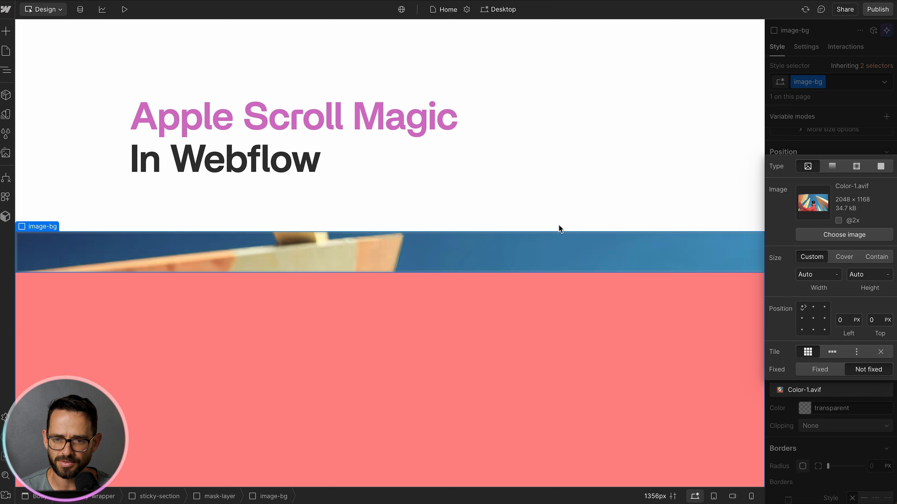
left_click(807, 138)
Step: Set the image-bg height to 100vh
scroll(817, 323, "up", 5)
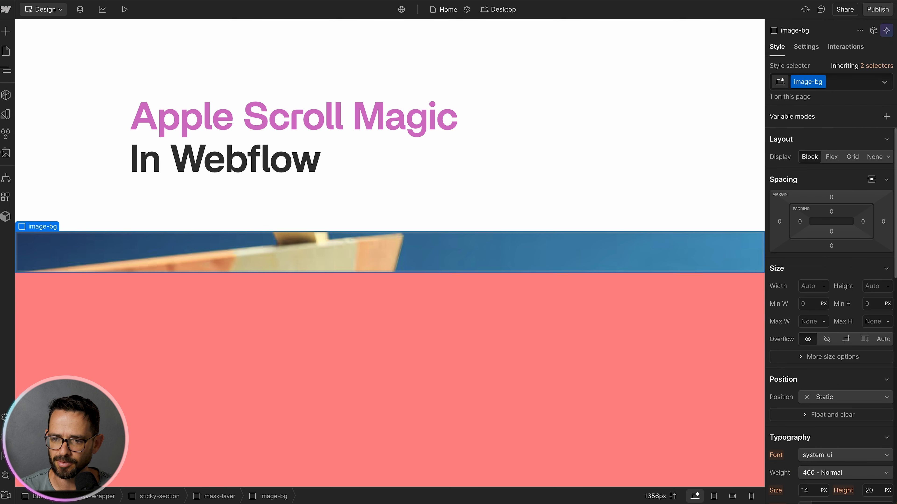
left_click(877, 286)
type("100vh")
key("Return")
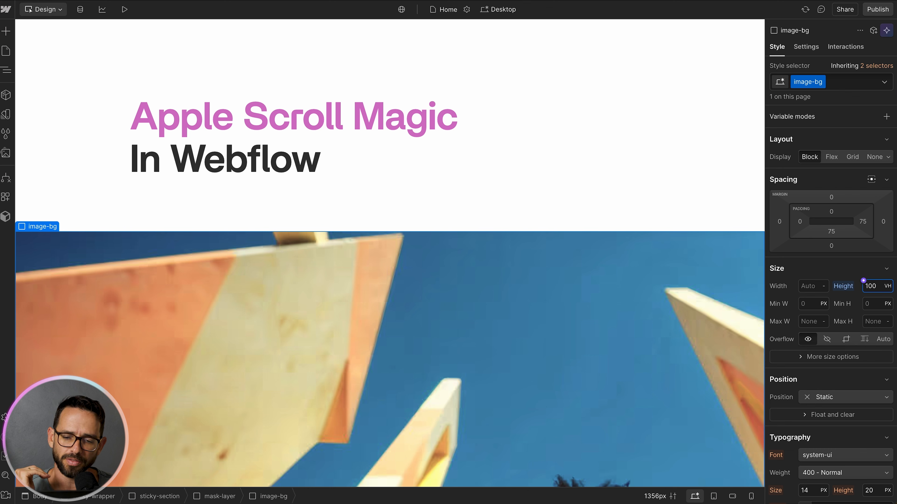
Step: Size the Color-1.avif background to 100vw wide and anchor its position to the top right
scroll(662, 187, "down", 5)
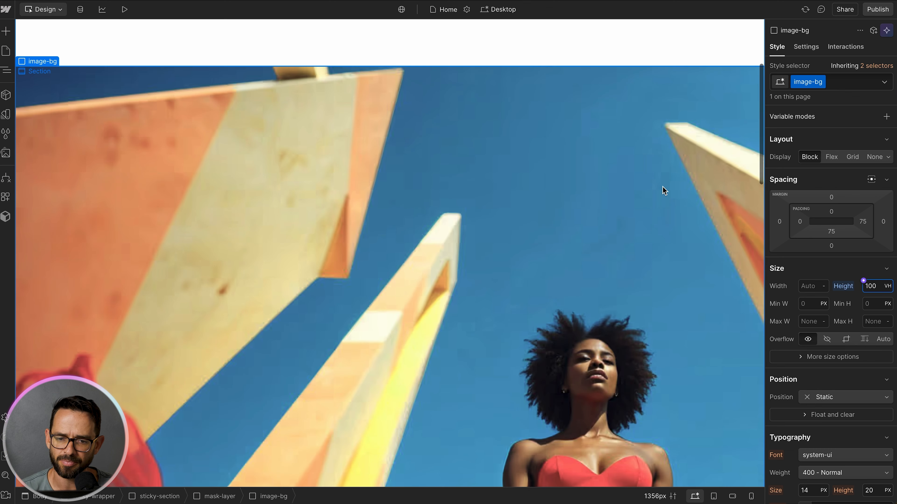
scroll(838, 270, "down", 6)
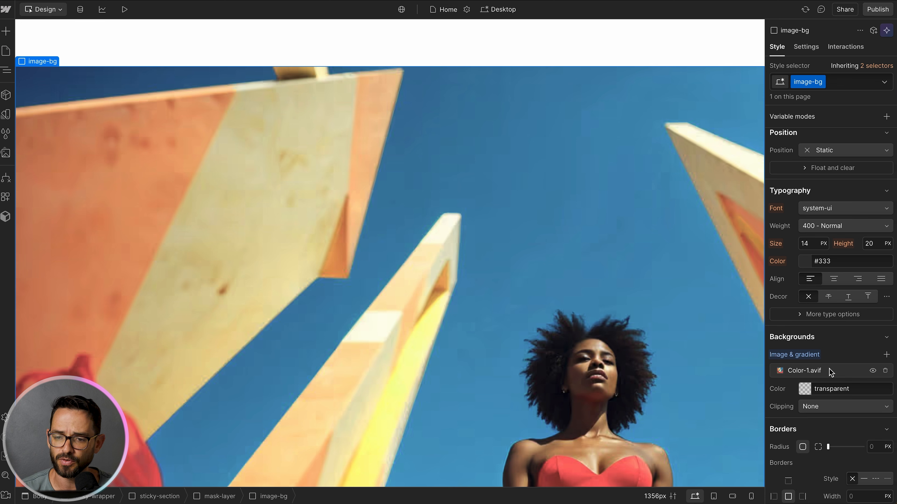
left_click(829, 370)
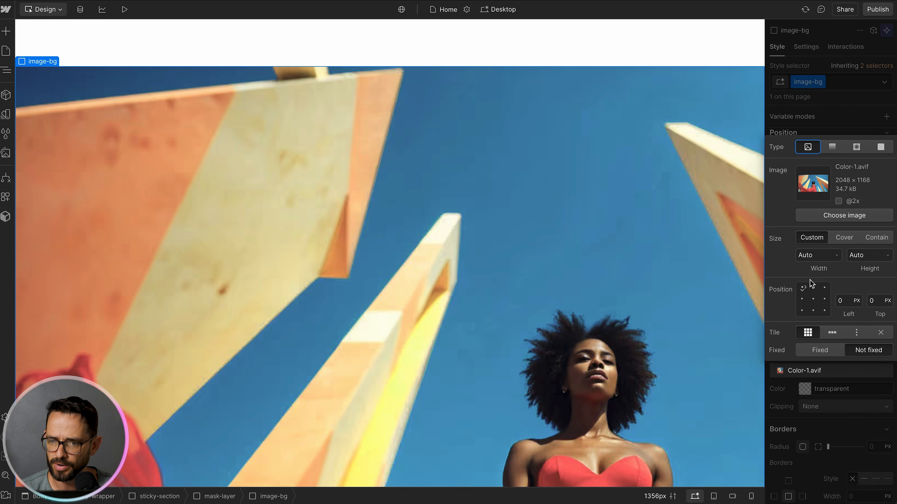
left_click(820, 257)
type("100")
key("Return")
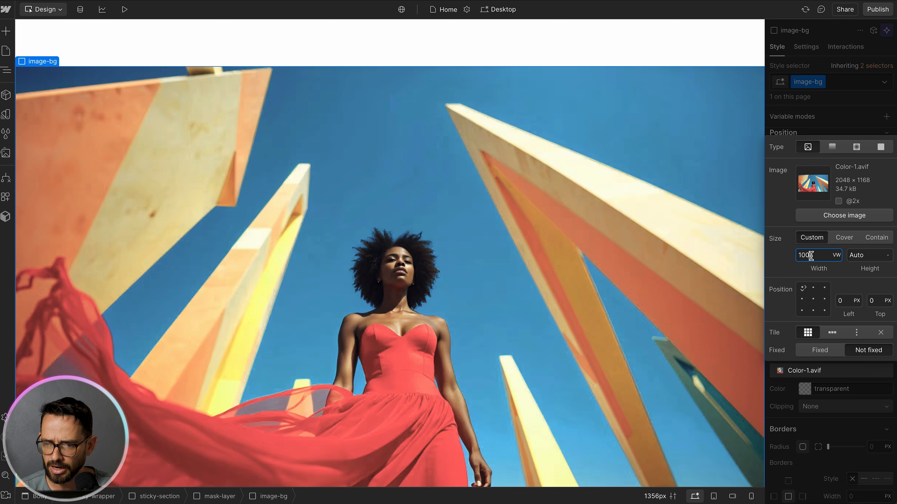
left_click(825, 288)
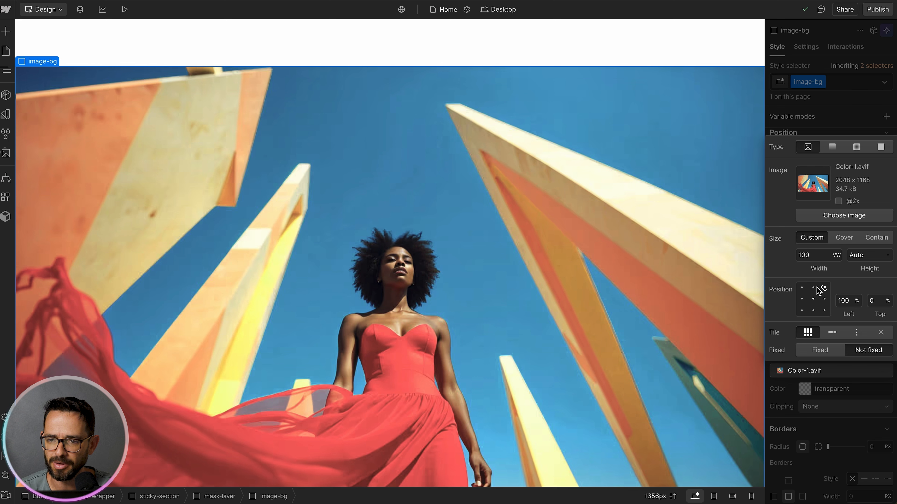
left_click(847, 110)
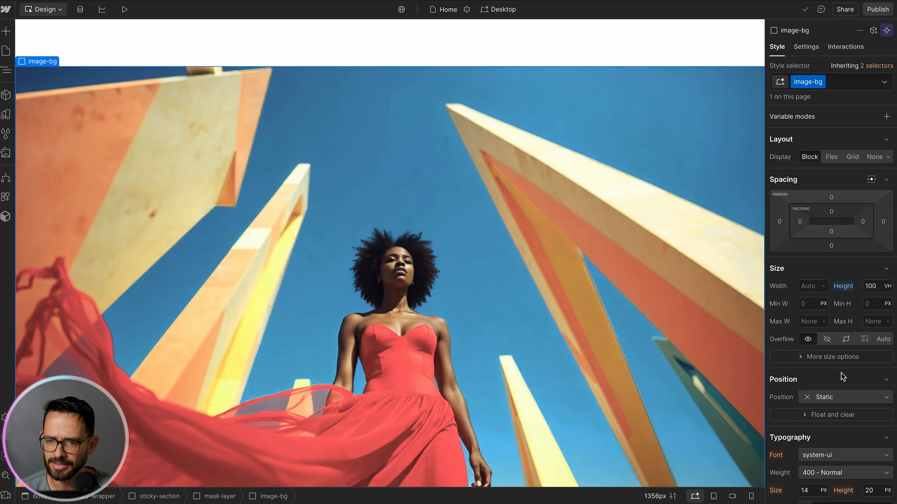
Step: Try widths of 20, 50, 0 and 80% on the first mask layer, then restore 100%
key("z")
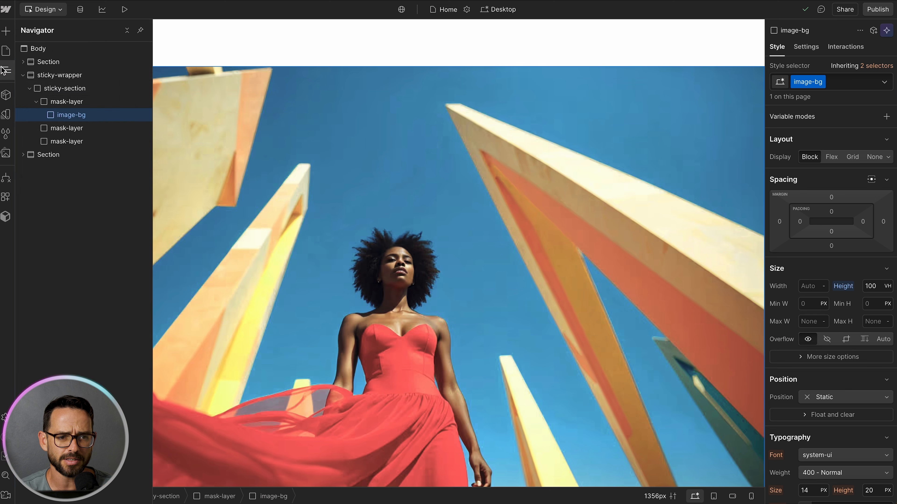
left_click(74, 102)
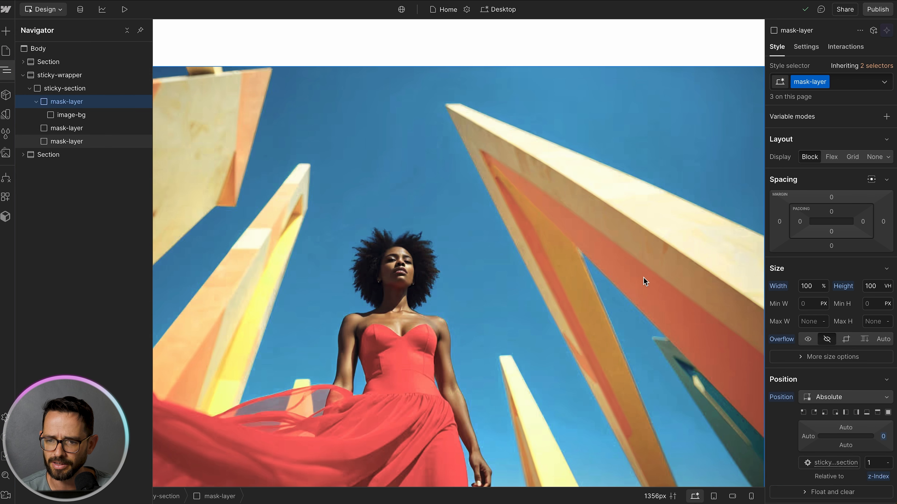
left_click(811, 287)
type("20")
key("BackSpace")
key("BackSpace")
type("50")
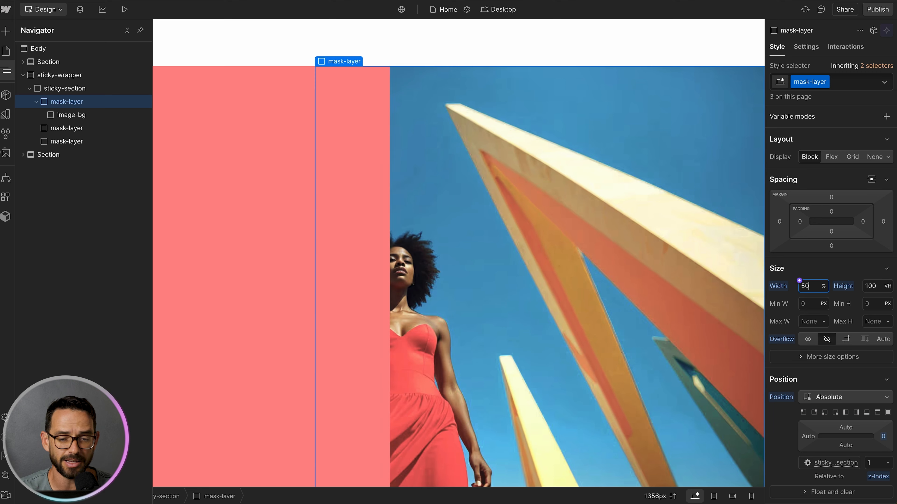
key("BackSpace")
key("BackSpace")
type("0")
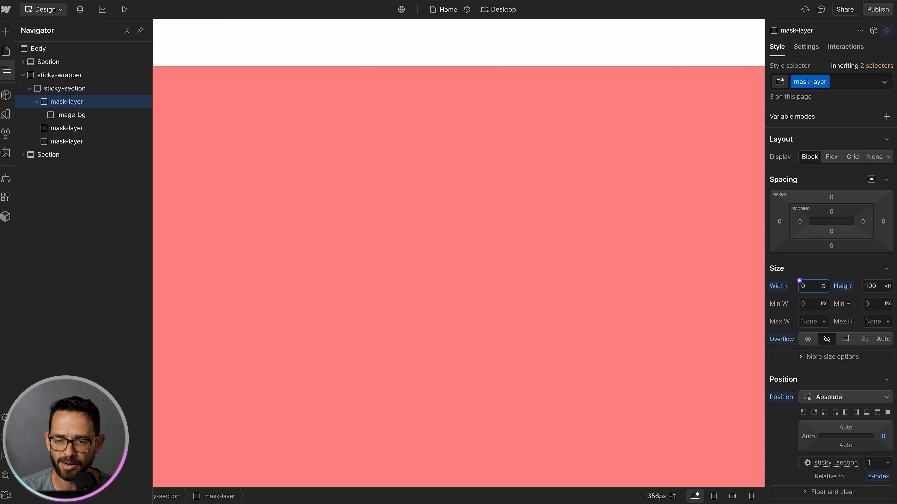
key("BackSpace")
type("80")
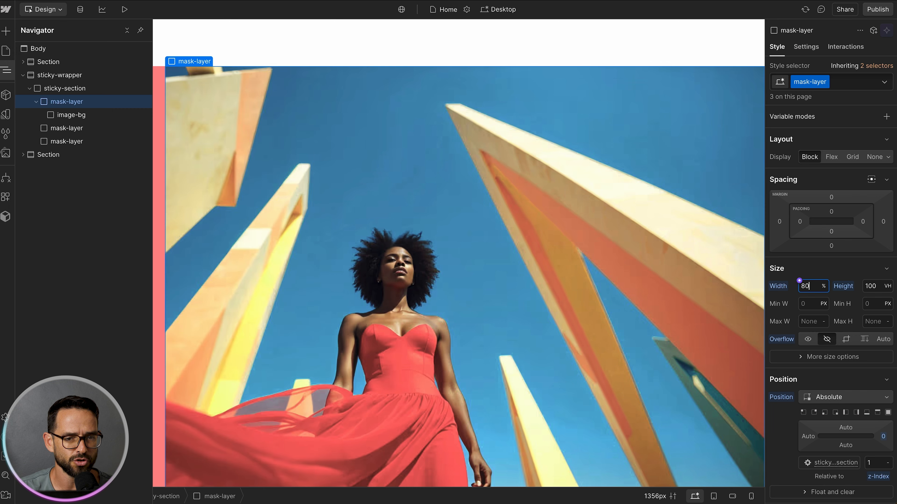
key("BackSpace")
key("BackSpace")
type("100")
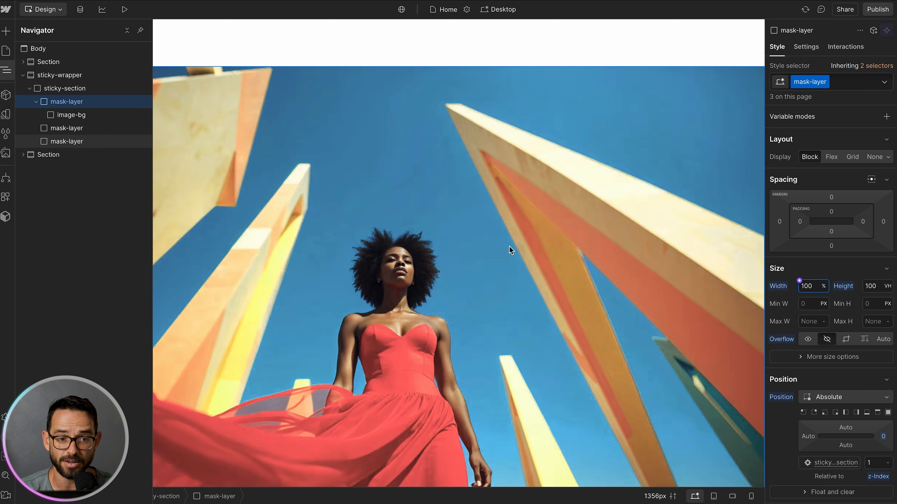
Step: Copy the image-bg div into the second and third mask layers
left_click(80, 115)
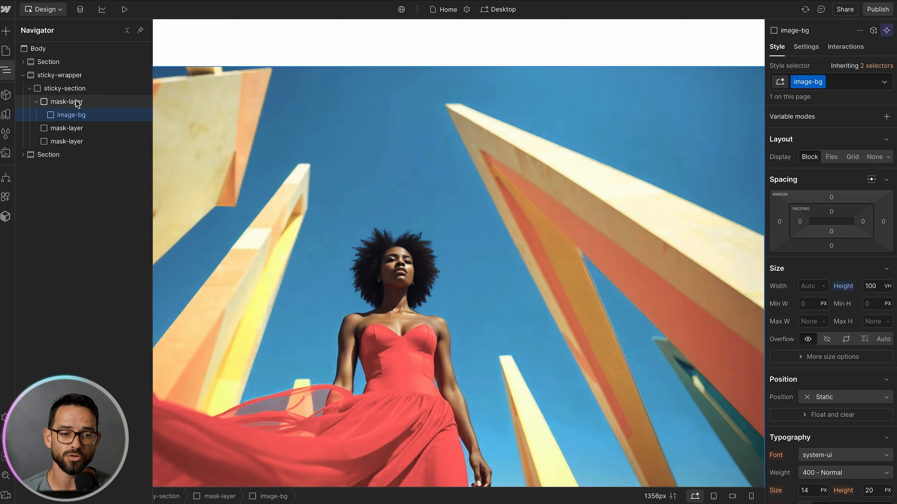
left_click(75, 102)
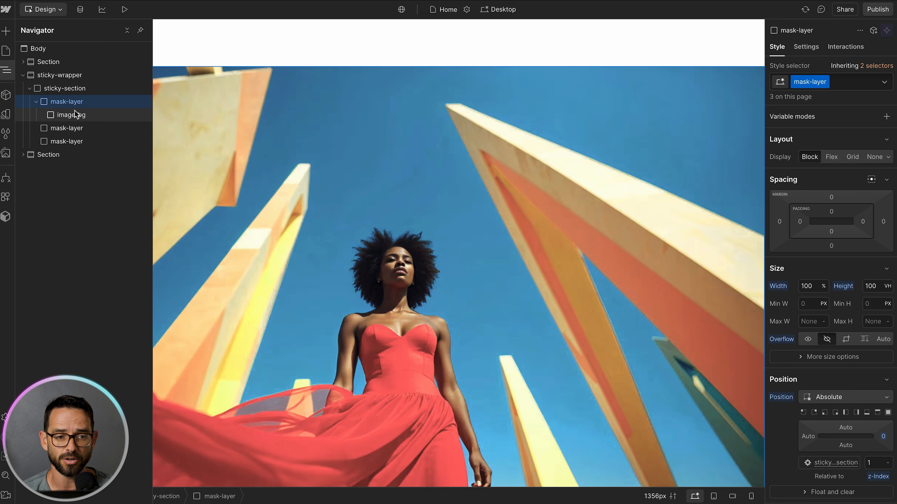
left_click(75, 114)
left_click(75, 116)
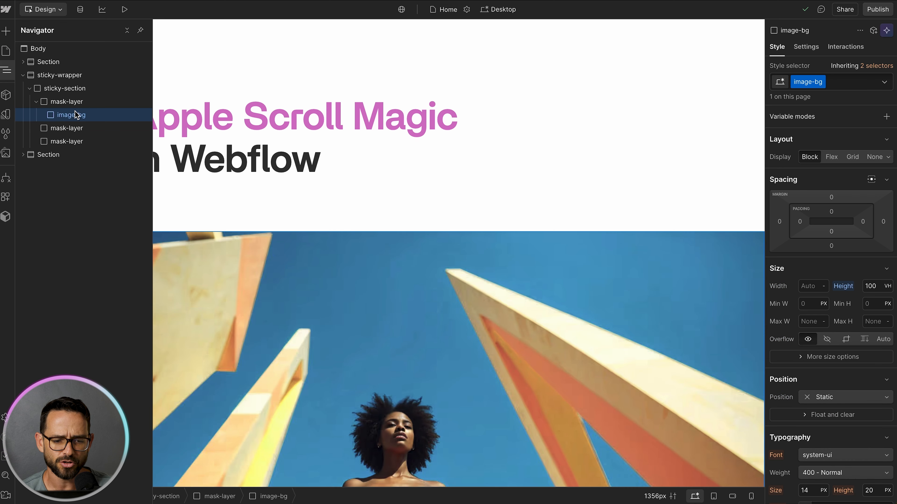
left_click(71, 128)
left_click(37, 129)
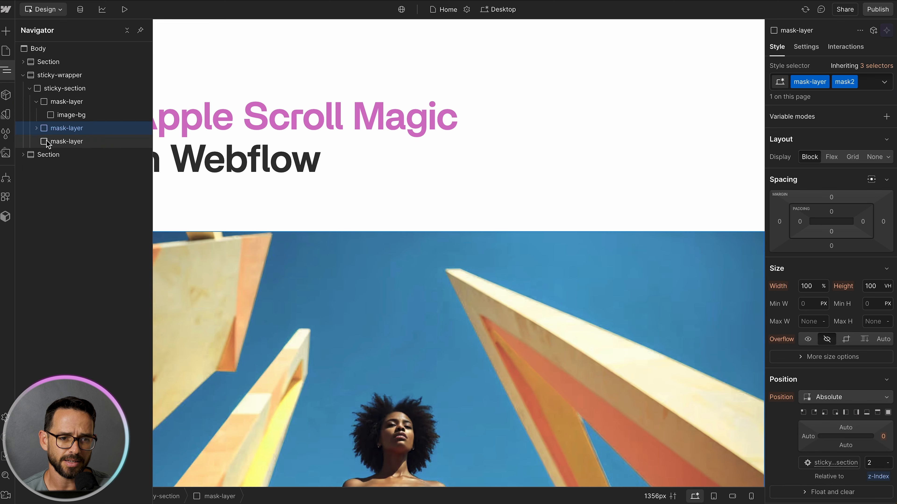
left_click(46, 156)
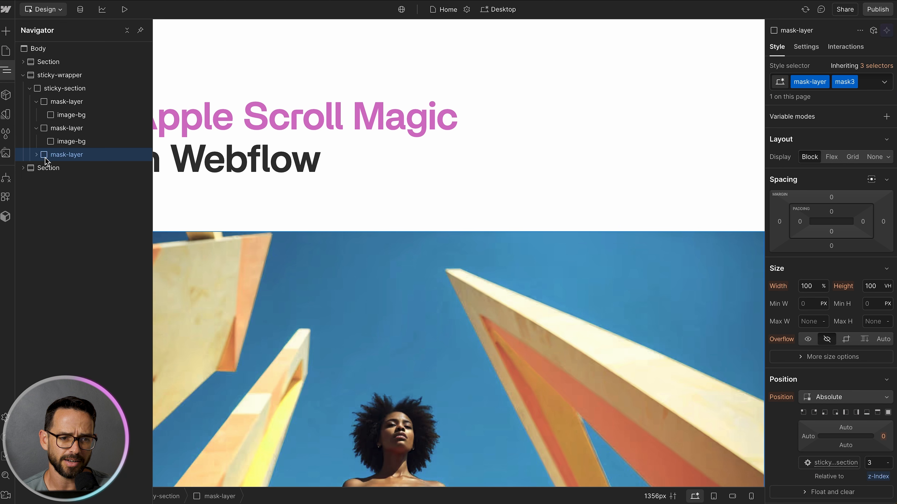
left_click(37, 155)
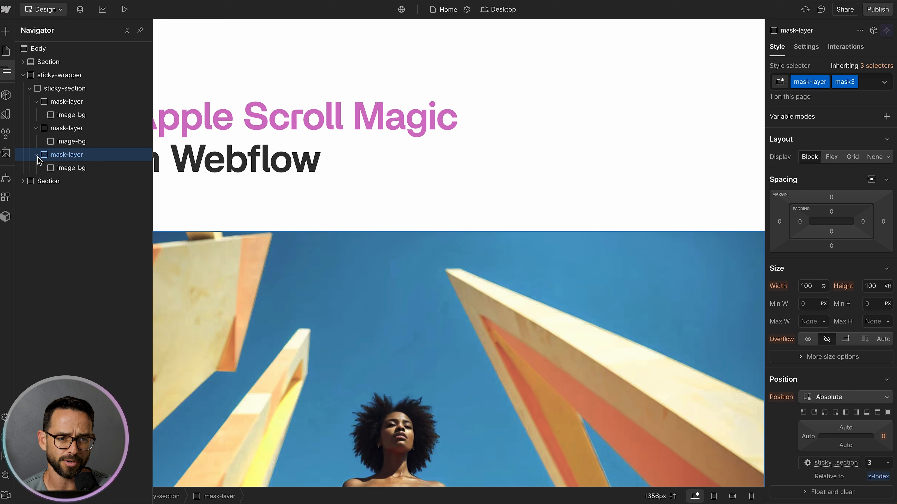
Step: Add a combo class named image-2 to the image-bg inside the second mask layer
left_click(103, 142)
scroll(402, 209, "down", 3)
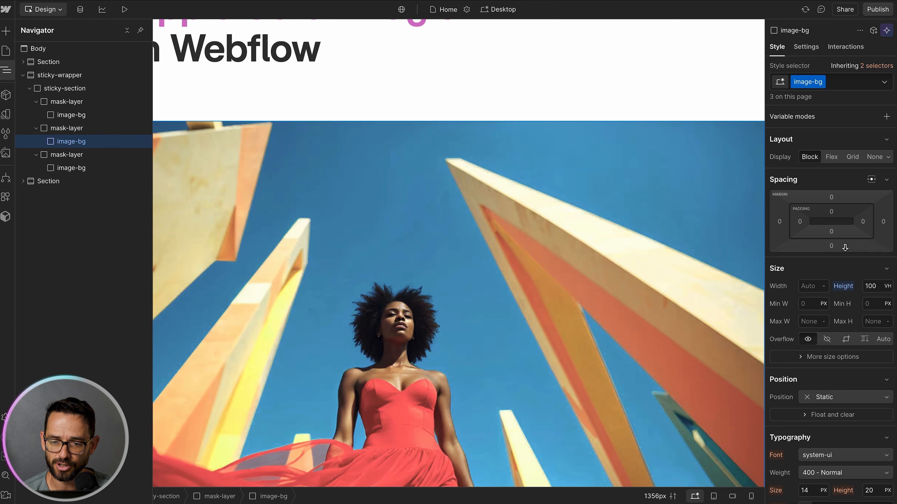
scroll(842, 247, "down", 5)
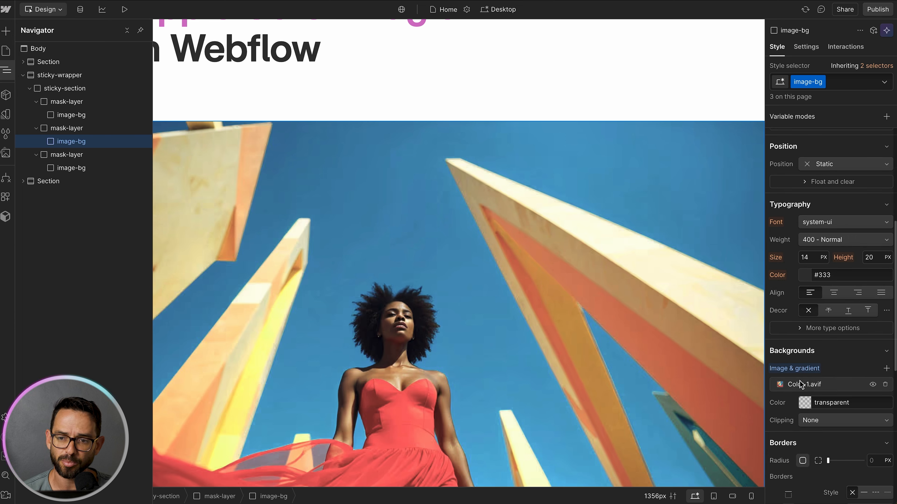
left_click(835, 82)
type("image-2")
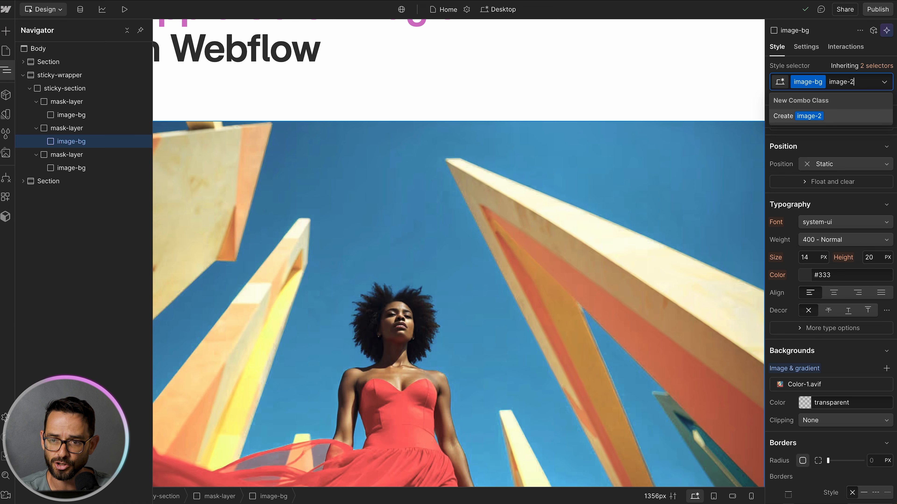
key("Return")
Step: Replace that image-bg's background image with color-2.avif from the assets
left_click(847, 383)
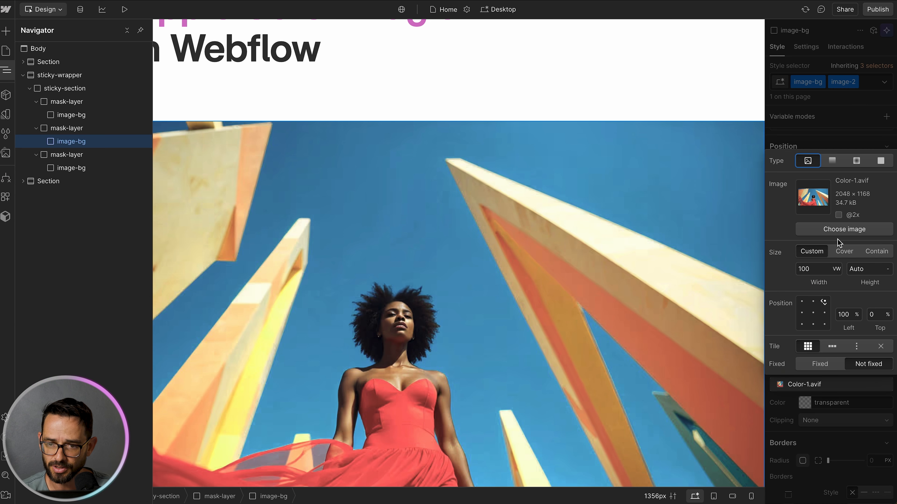
left_click(843, 230)
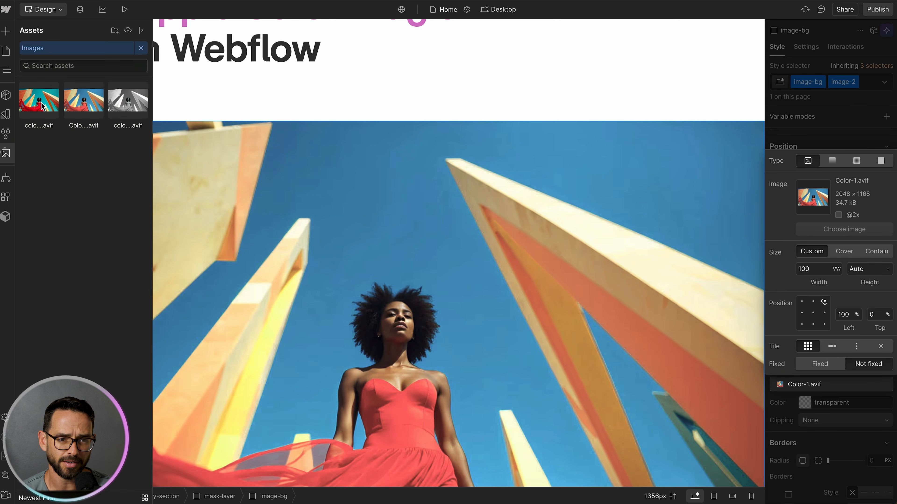
left_click(41, 106)
left_click(833, 140)
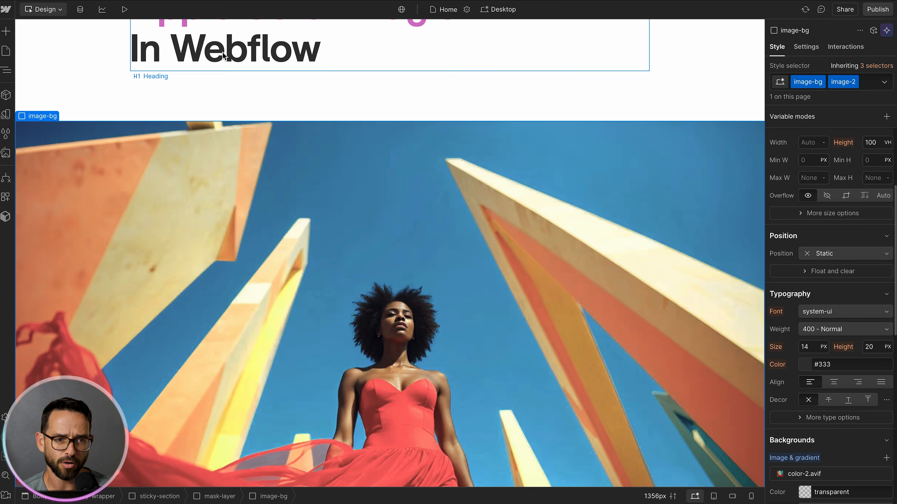
Step: Add a combo class named image-3 to the image-bg inside the third mask layer
left_click(6, 69)
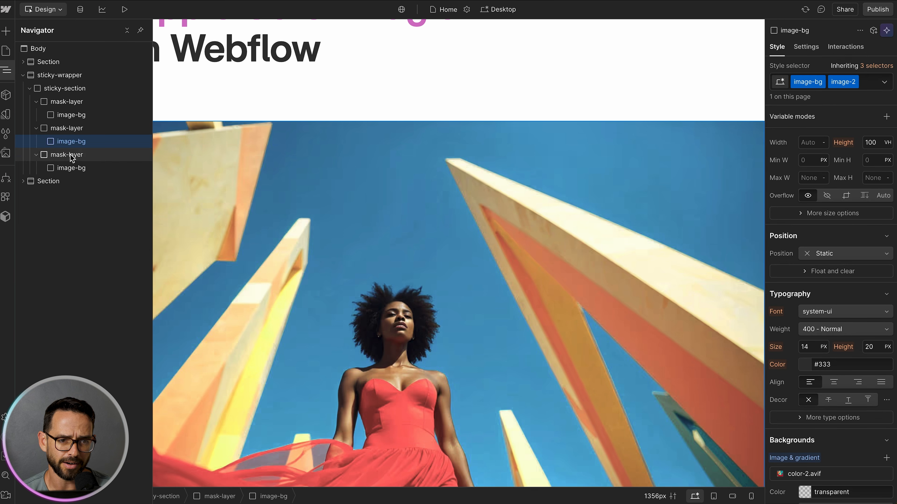
left_click(72, 169)
left_click(839, 84)
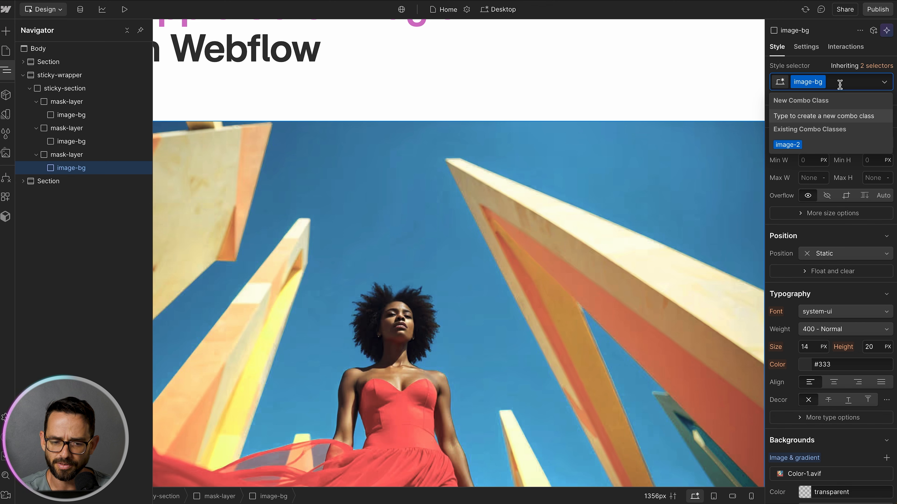
type("image-3")
key("Return")
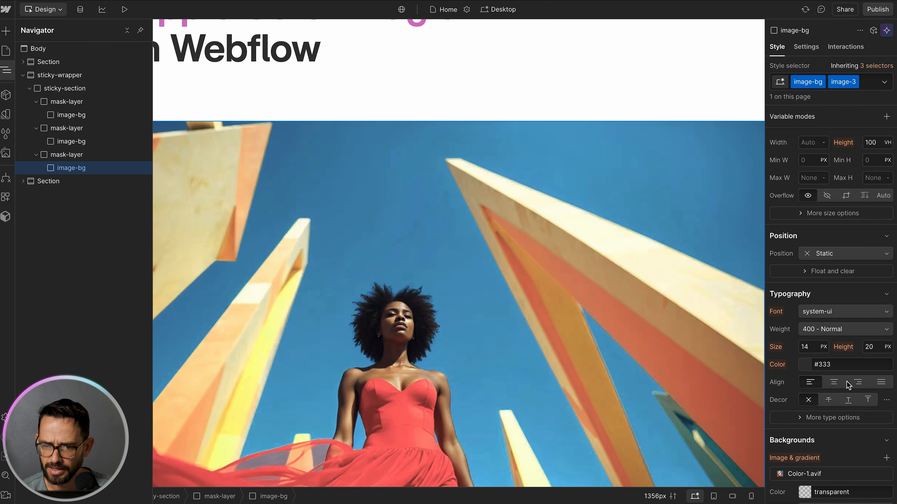
Step: Replace the image-3 element's background image with the grayscale color-3.avif
scroll(848, 385, "down", 2)
left_click(841, 375)
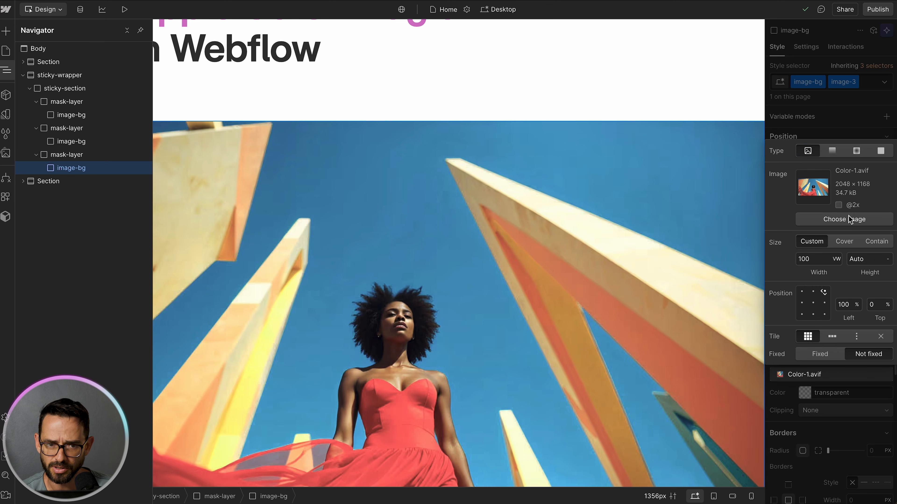
left_click(848, 218)
left_click(130, 96)
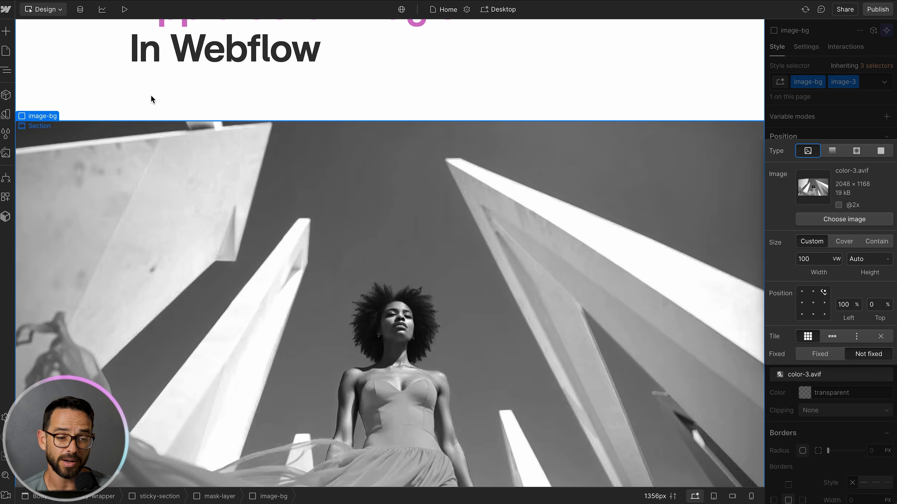
left_click(7, 69)
left_click(789, 135)
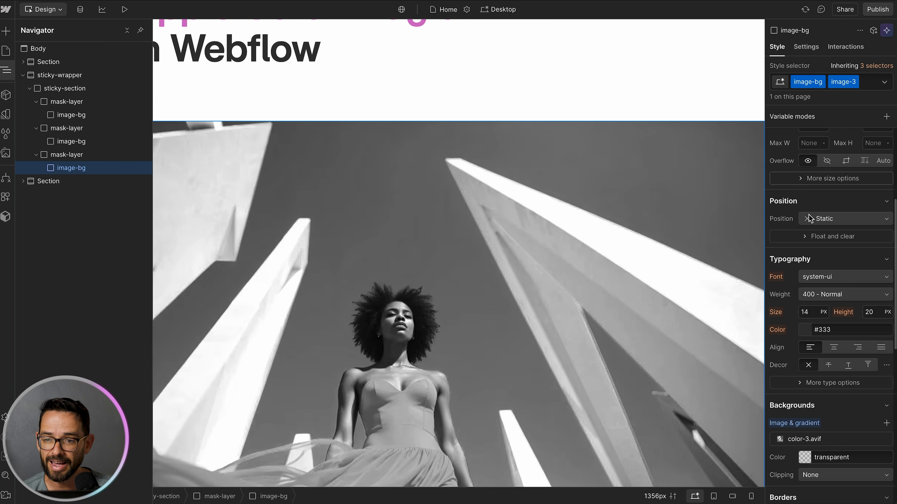
scroll(813, 248, "up", 5)
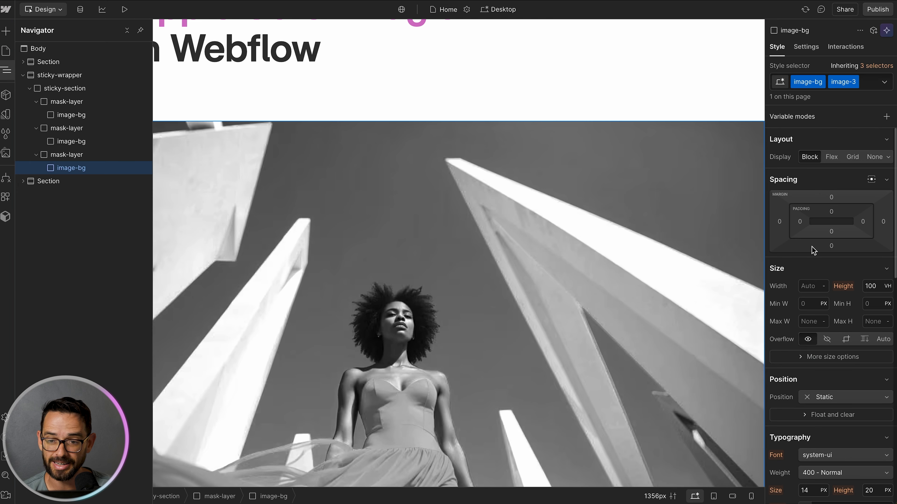
Step: Set the third mask layer's width to 30%
left_click(67, 155)
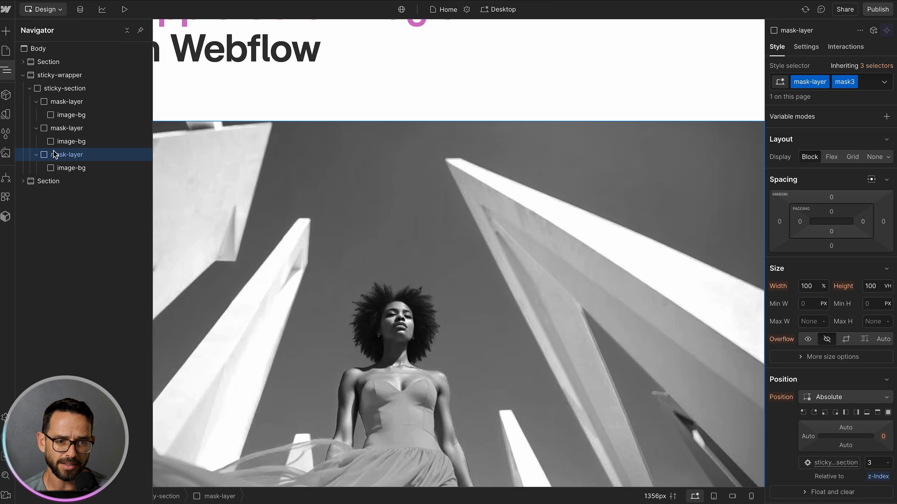
left_click(806, 286)
type("50")
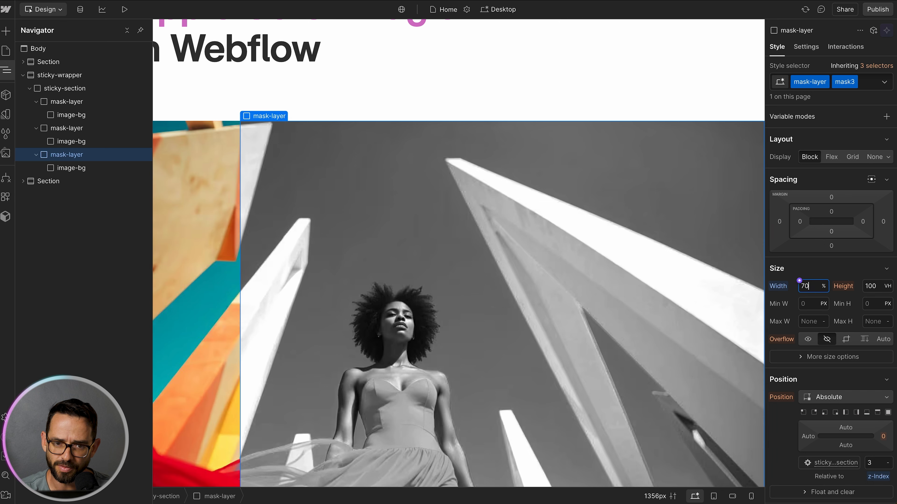
key("BackSpace")
key("BackSpace")
type("30")
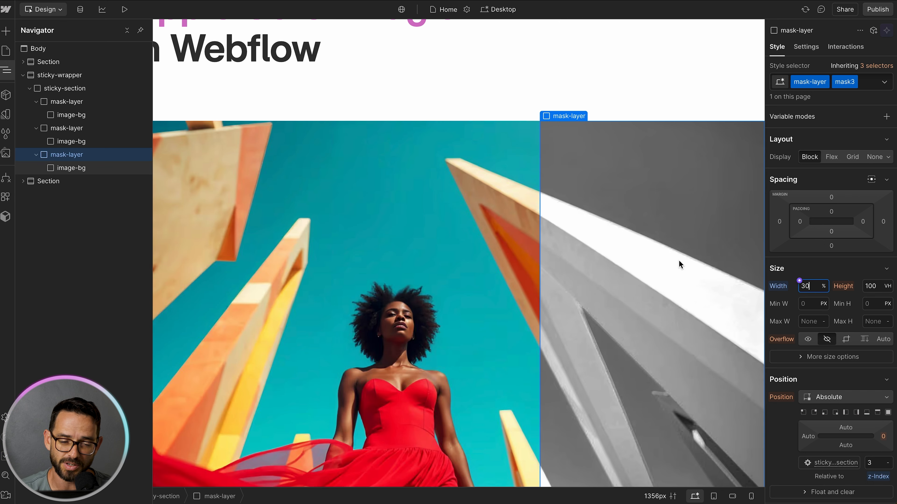
Step: Set the second mask layer's width to 60%
left_click(67, 128)
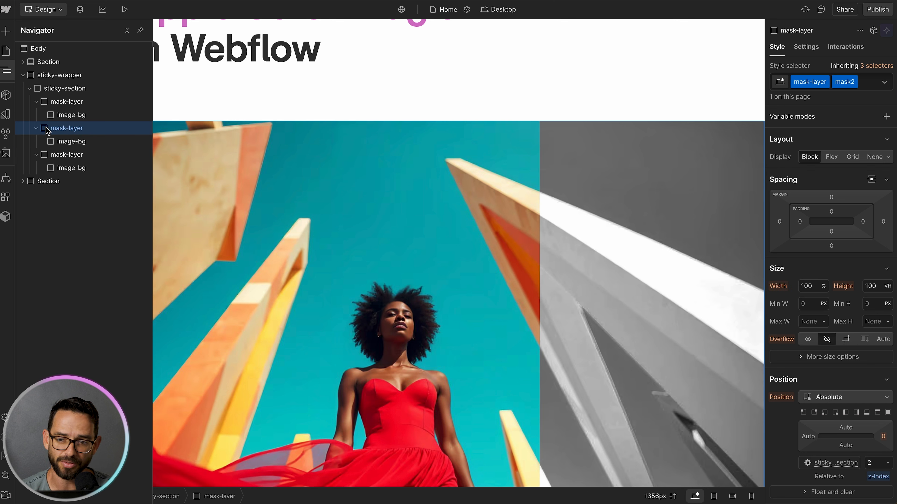
left_click(812, 287)
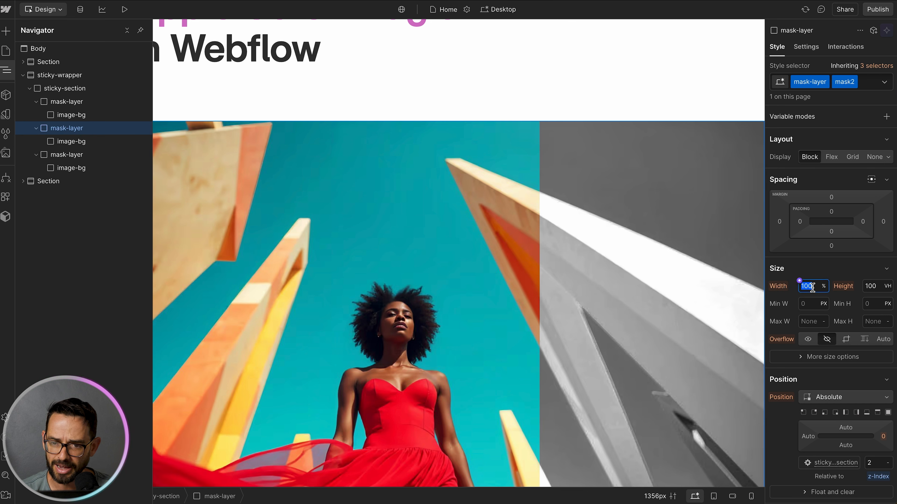
type("60")
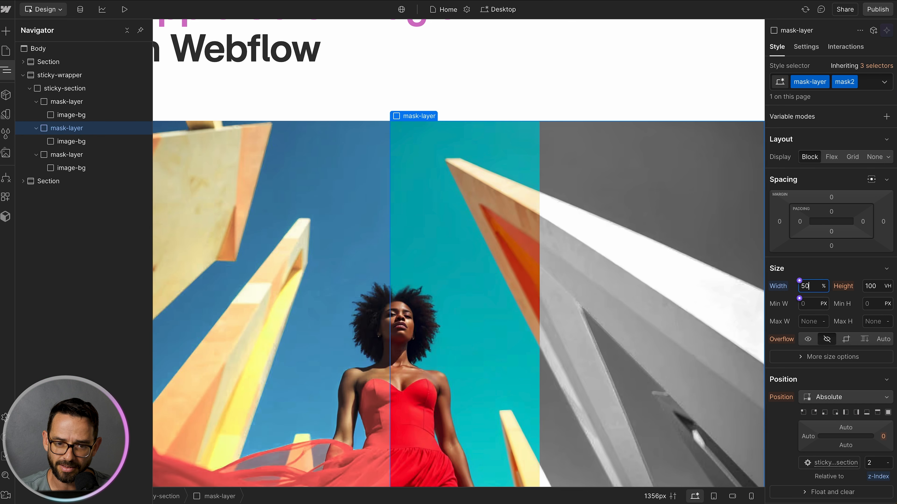
key("shift+Down")
key("shift+Down")
key("shift+Up")
key("shift+Up")
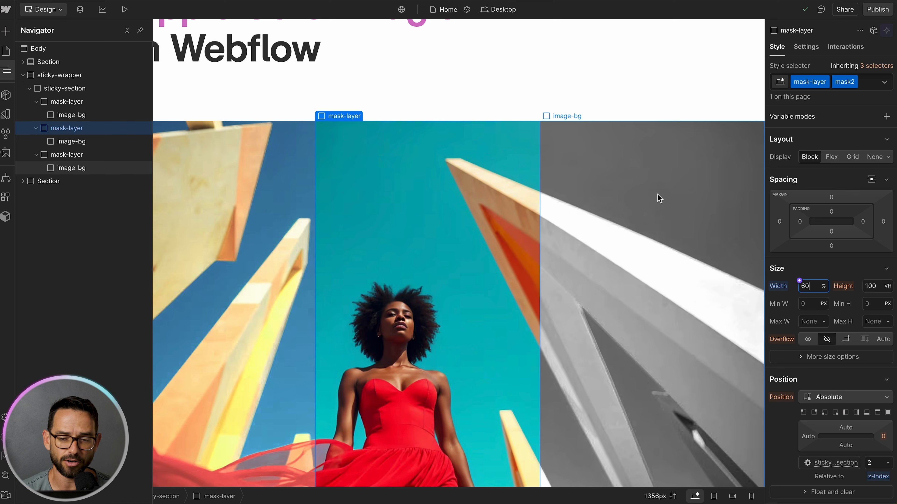
Step: Set the widths of the second and third mask layers to 0%
double_click(805, 286)
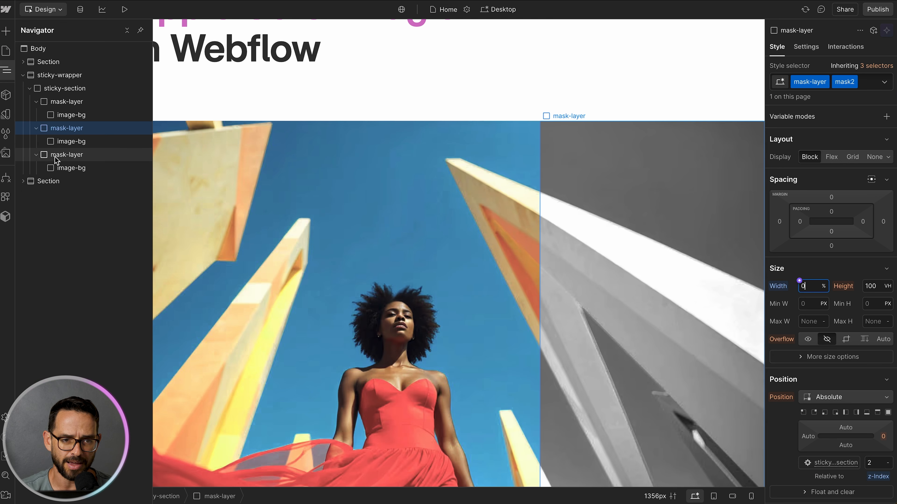
left_click(80, 155)
double_click(813, 289)
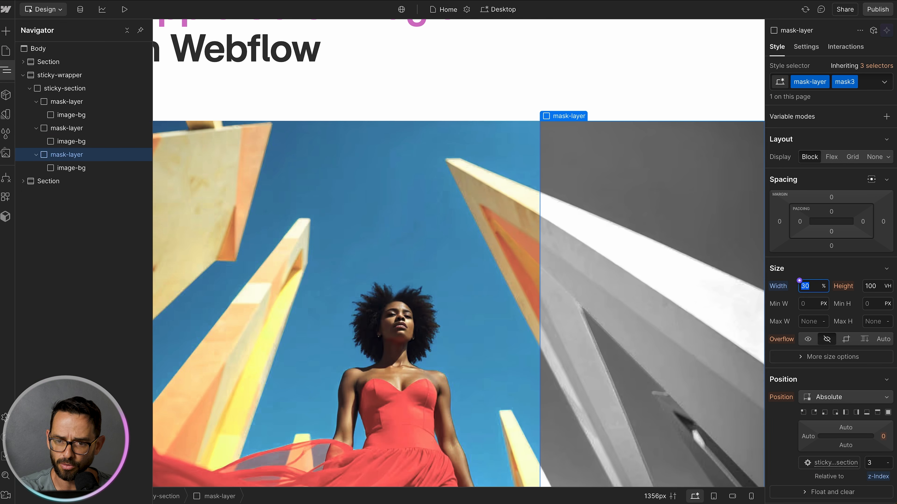
type("0")
Step: Scroll the canvas to check how the stacked mask layers display
scroll(307, 108, "down", 3)
scroll(307, 108, "up", 5)
scroll(307, 109, "down", 6)
scroll(307, 108, "up", 2)
scroll(307, 108, "down", 1)
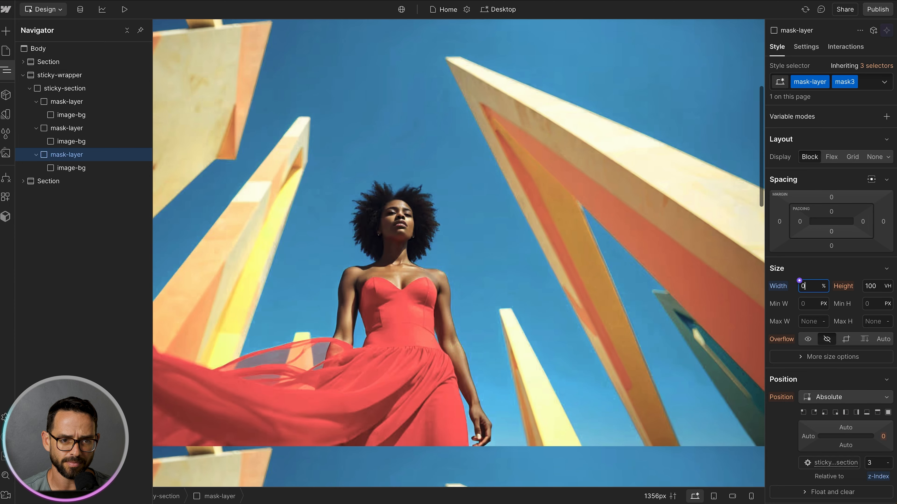
left_click(67, 102)
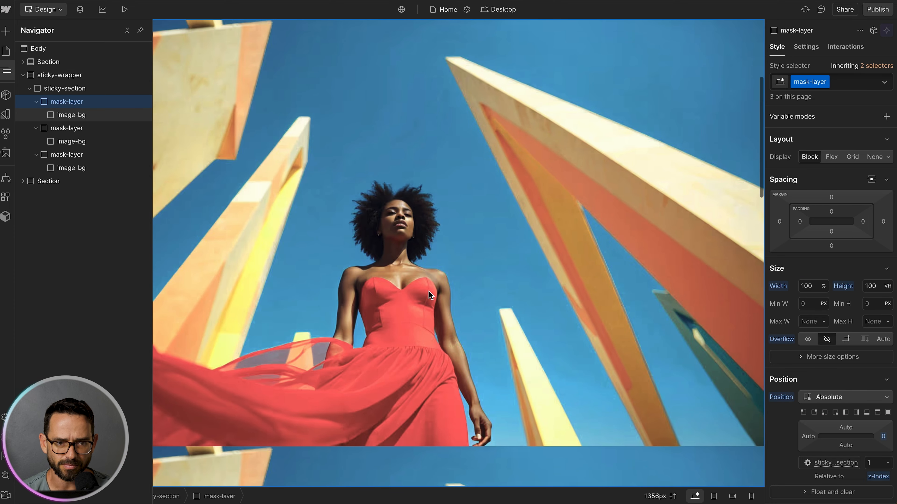
scroll(428, 291, "up", 2)
scroll(441, 294, "down", 1)
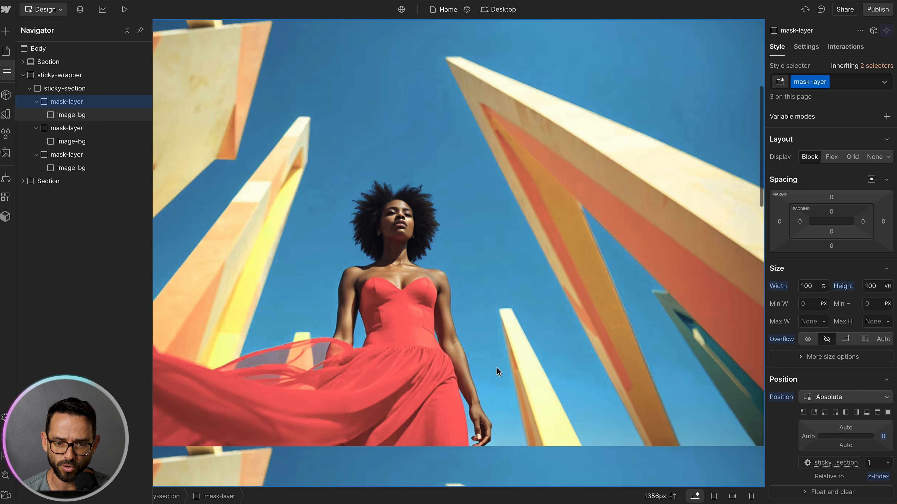
scroll(393, 216, "up", 2)
scroll(393, 217, "down", 2)
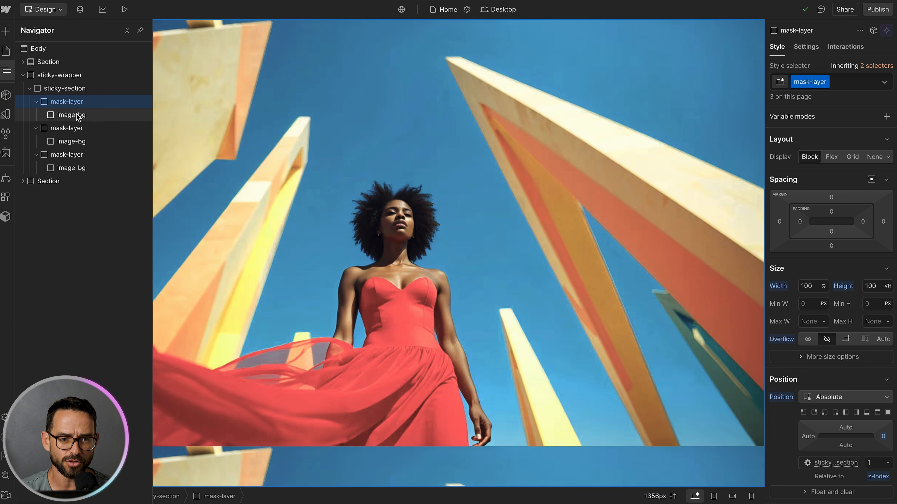
Step: Size the first image-bg's background image to auto width and 100vh height
left_click(61, 118)
scroll(865, 229, "down", 8)
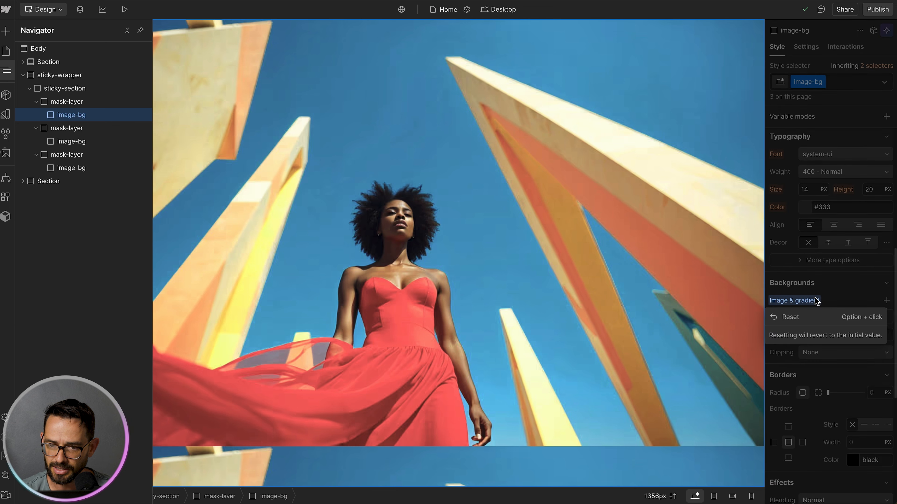
left_click(825, 315)
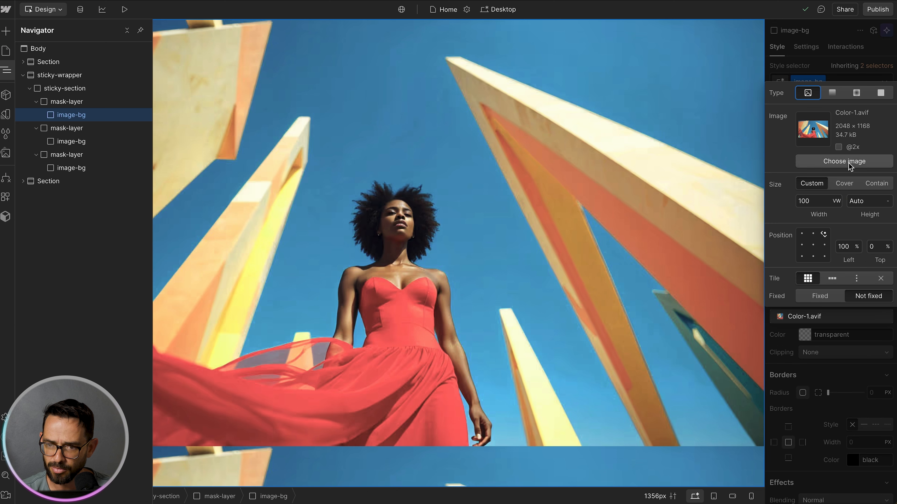
left_click(869, 201)
type("100vh")
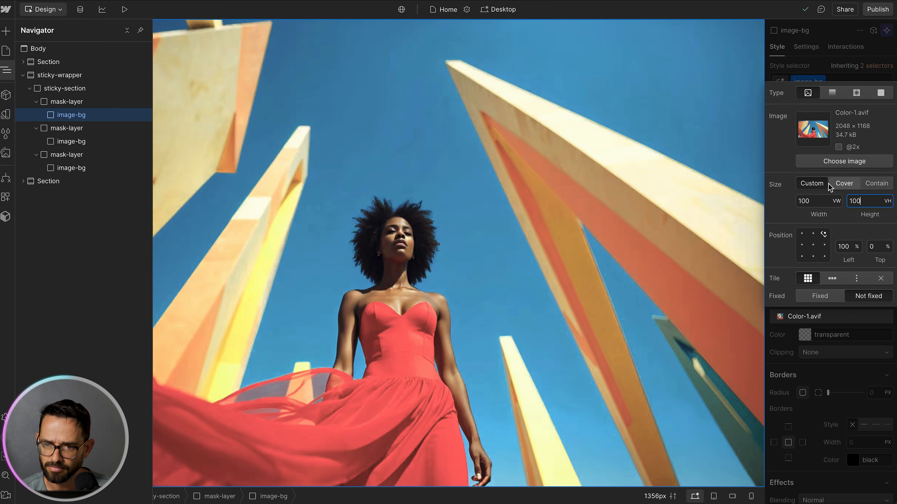
left_click(815, 201)
key("BackSpace")
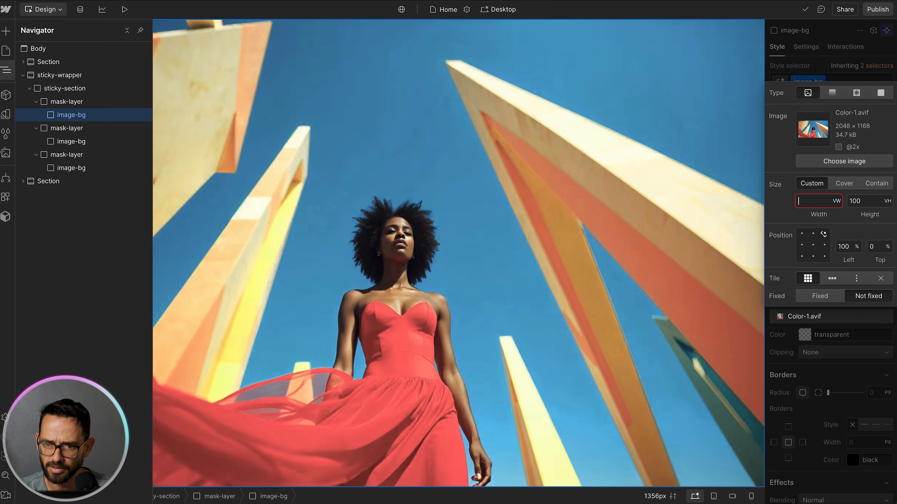
type("auto")
key("Return")
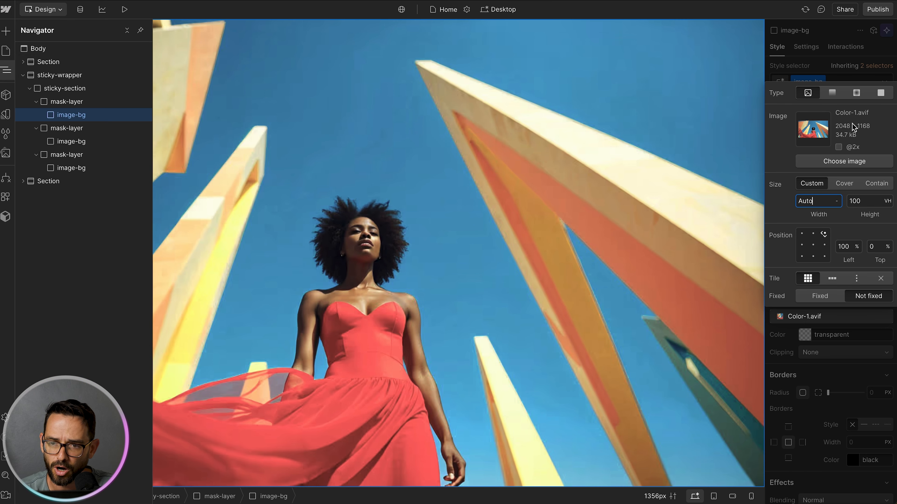
Step: Inspect the second and third image-bg elements and the sticky-section
left_click(849, 71)
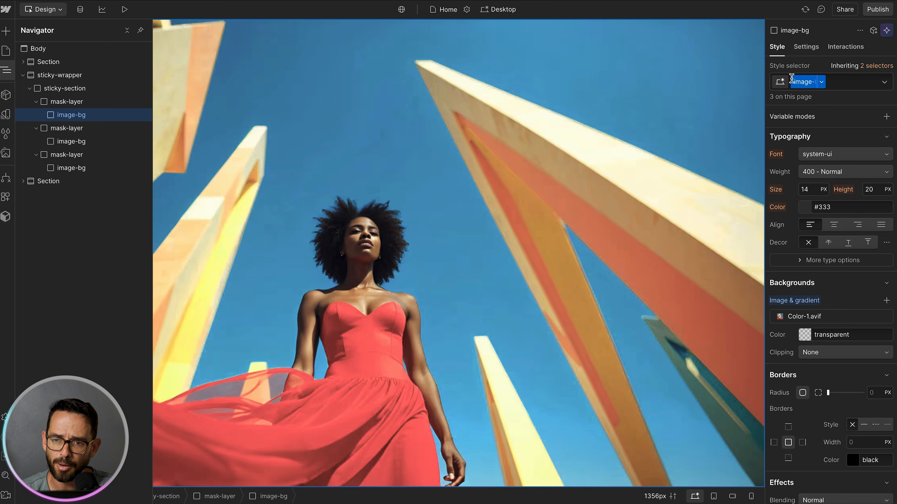
left_click(75, 143)
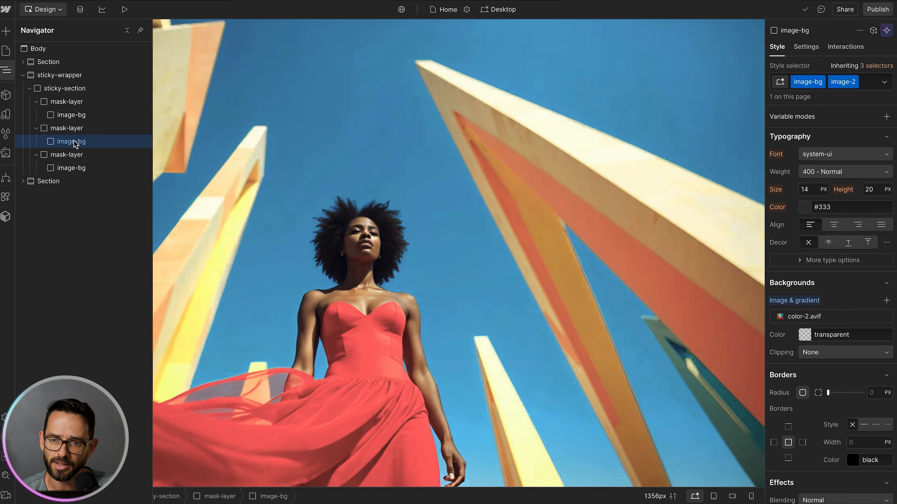
left_click(70, 169)
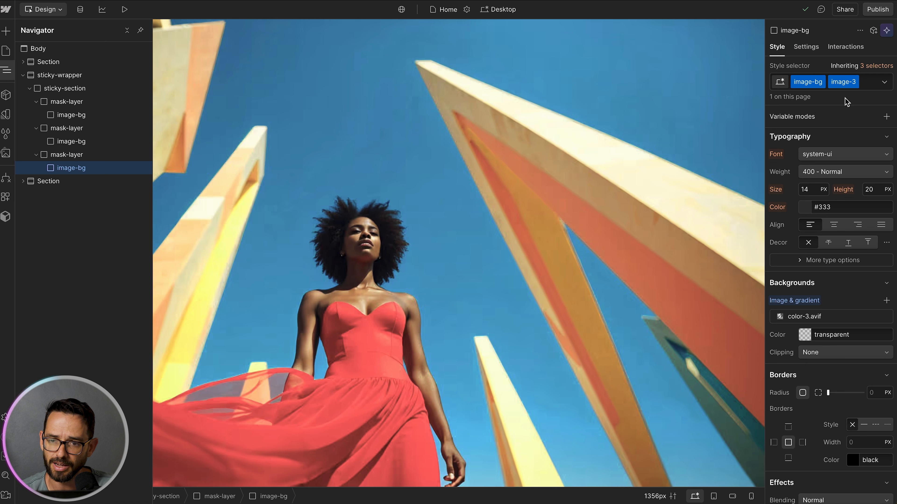
left_click(71, 91)
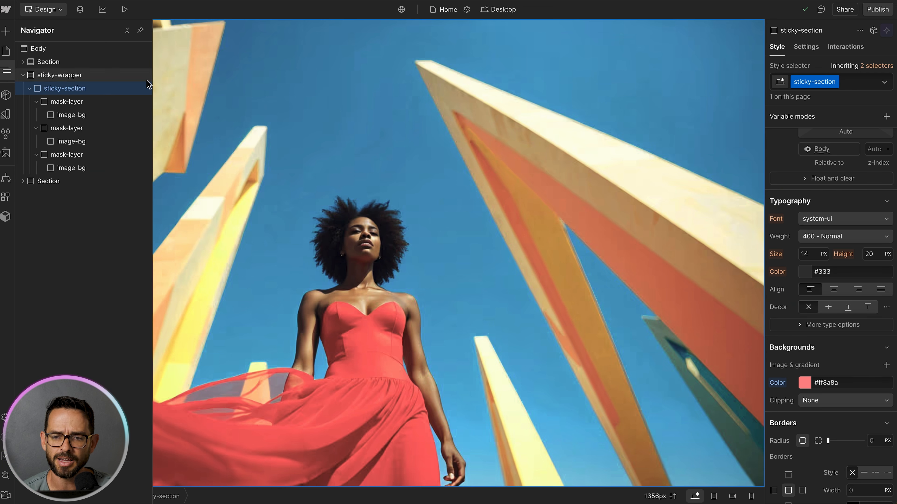
Step: Add a "While scrolling in view" element trigger to the sticky-wrapper
left_click(72, 75)
left_click(63, 89)
left_click(71, 76)
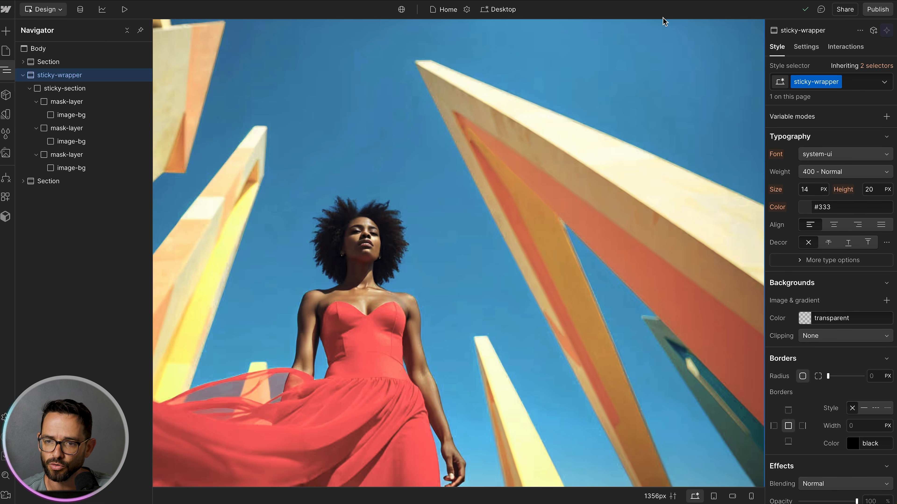
left_click(846, 47)
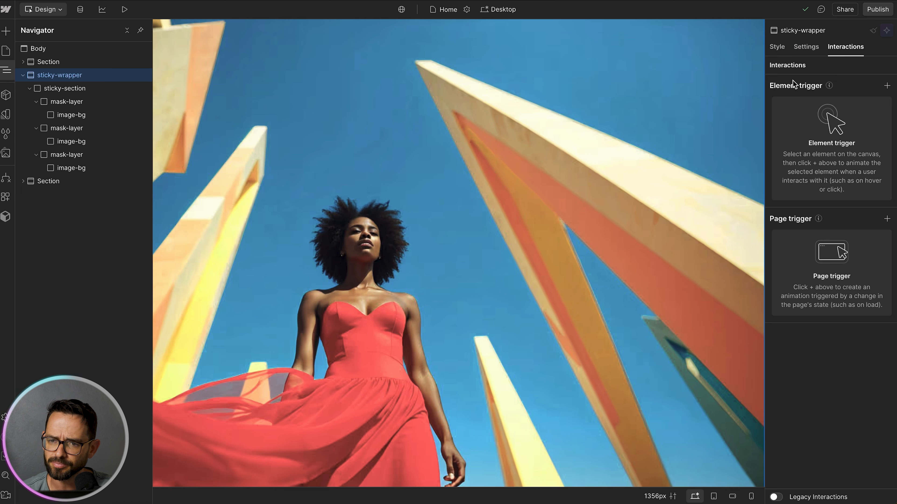
left_click(886, 86)
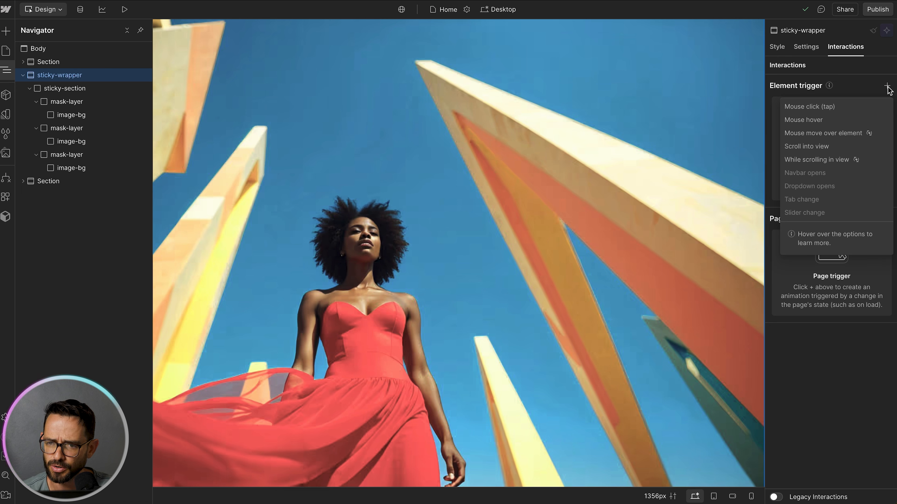
left_click(798, 160)
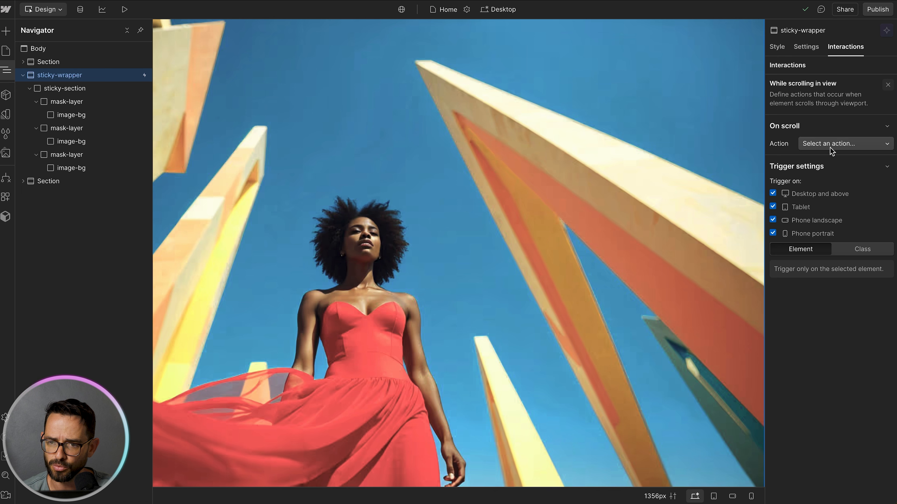
Step: Set the trigger action to Play scroll animation and create a new scroll animation named "Image Masking"
left_click(830, 146)
left_click(824, 171)
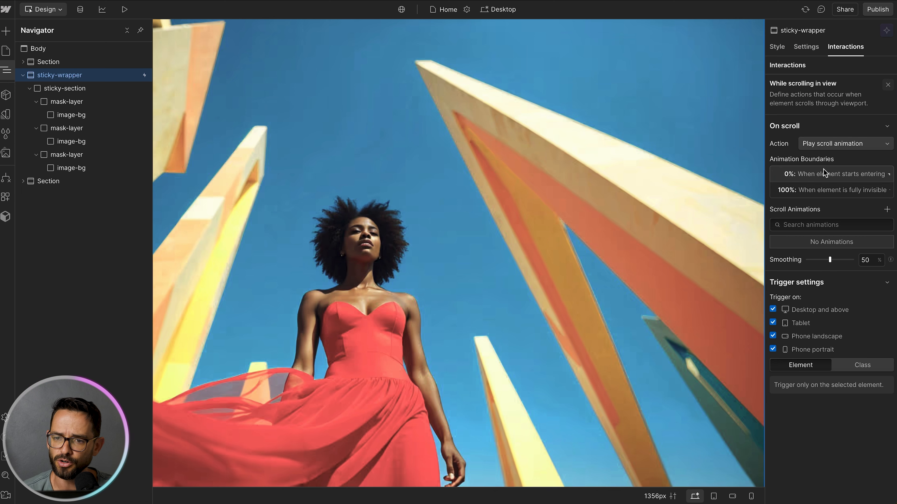
left_click(887, 208)
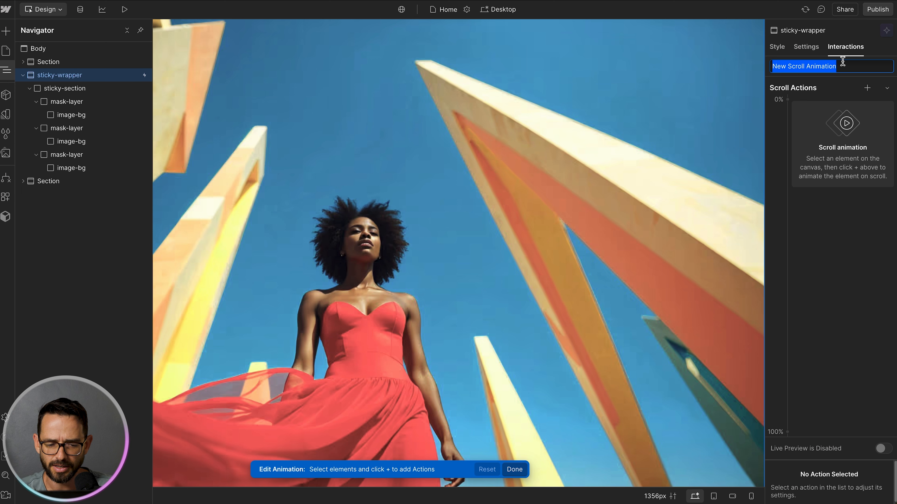
type("Image Masking")
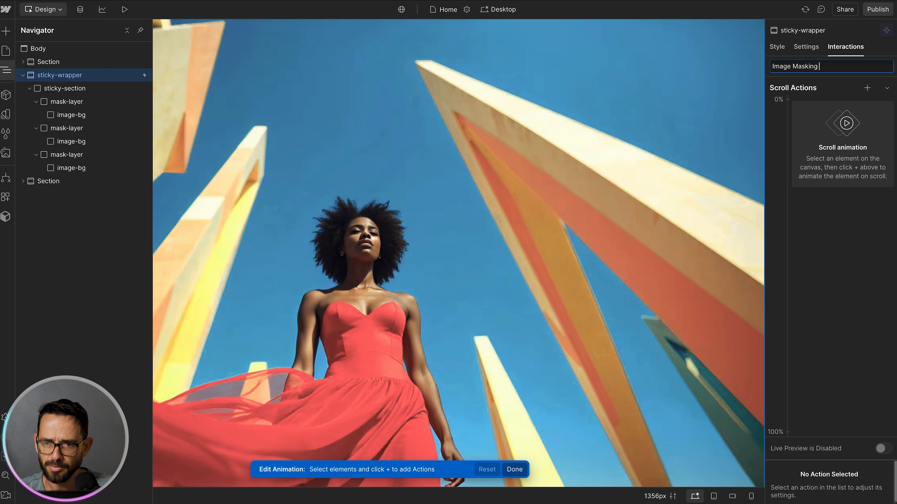
key("Return")
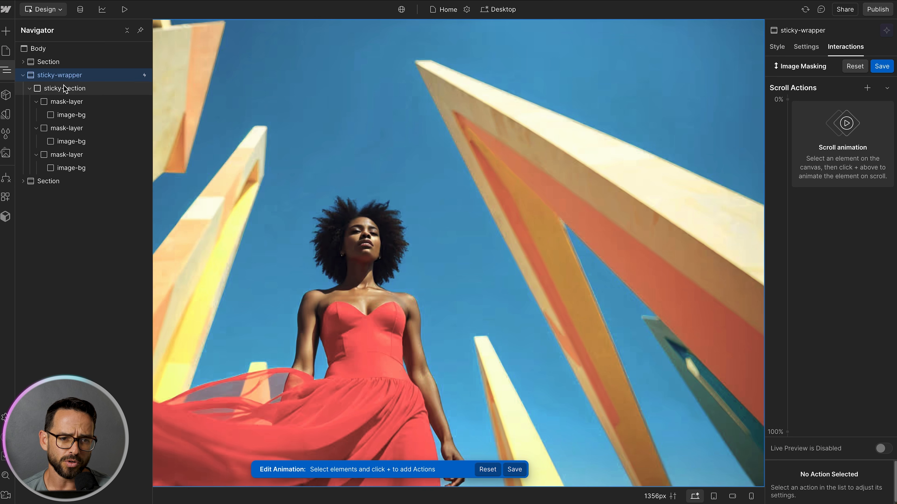
Step: Add a Size action to the second mask-layer and set its 100% keyframe width to 100 VW
left_click(66, 131)
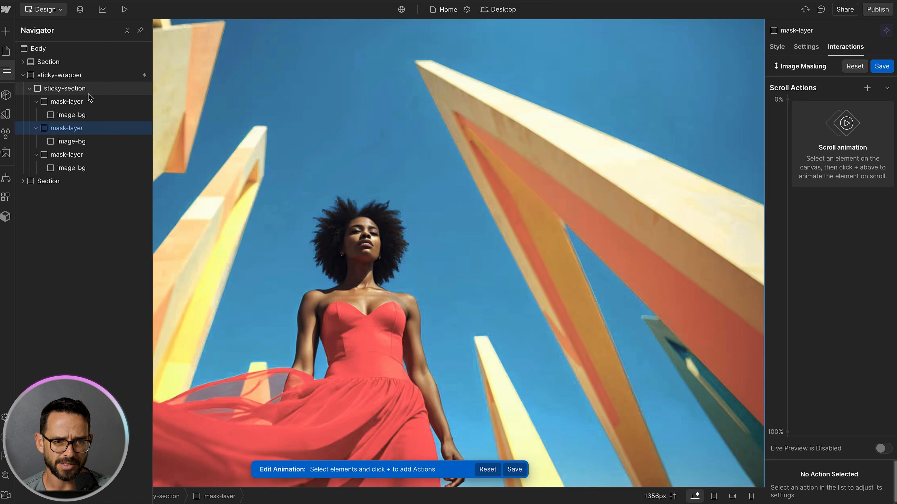
left_click(868, 88)
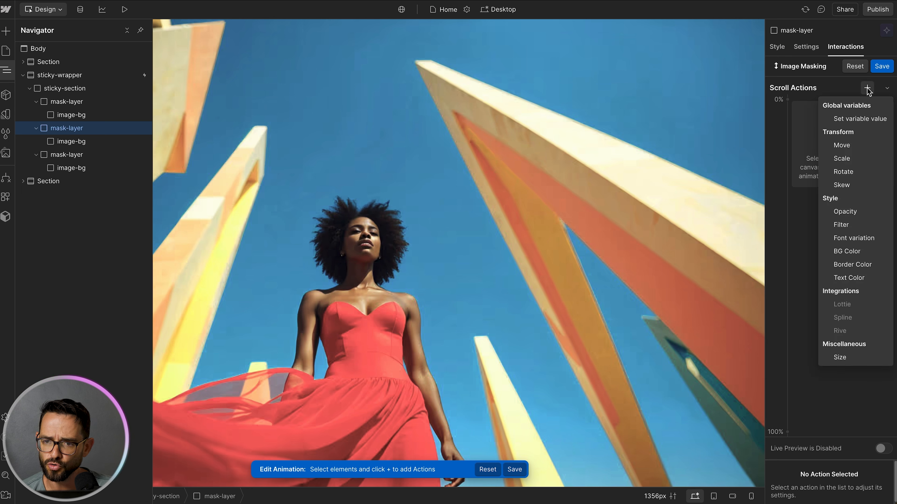
left_click(840, 357)
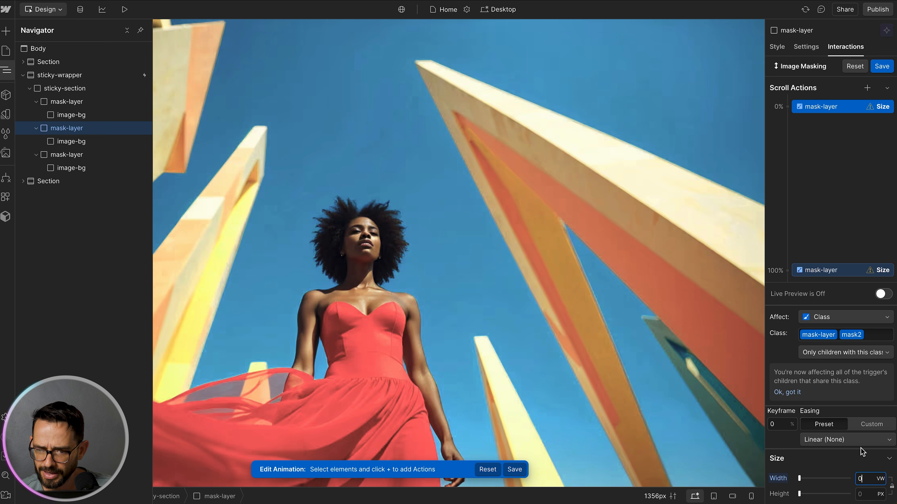
left_click(834, 270)
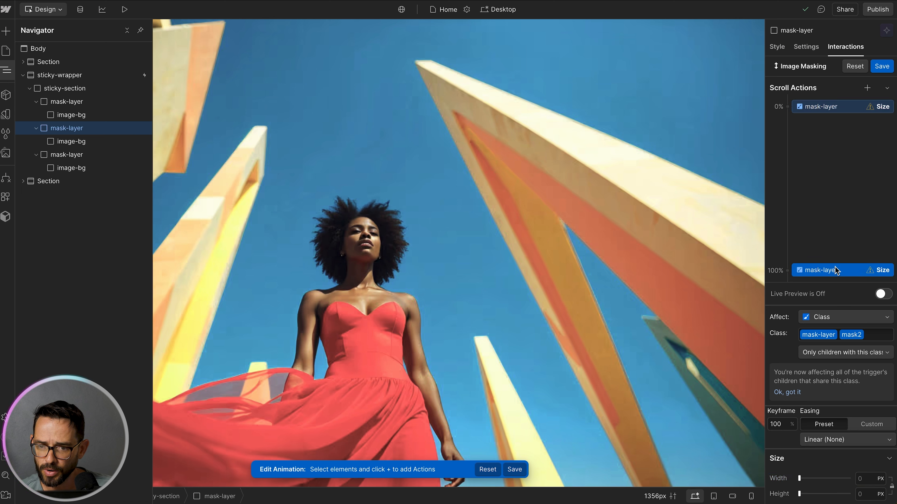
left_click(866, 479)
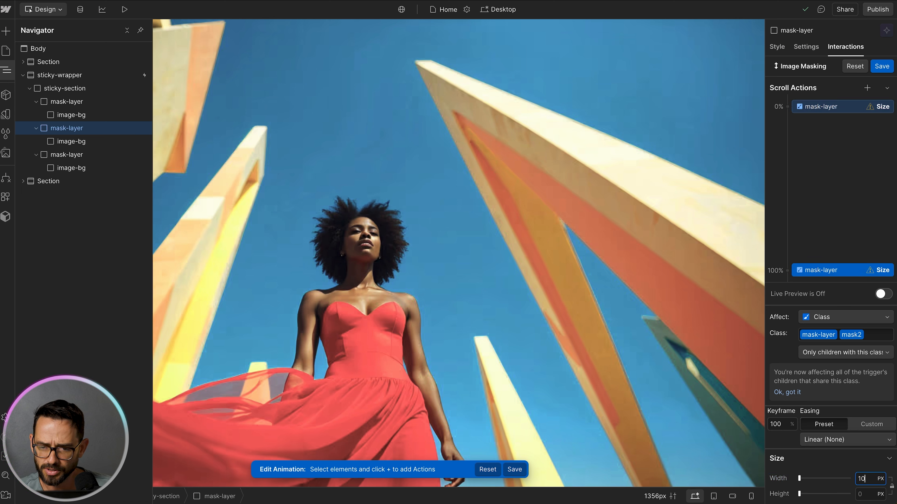
key("Return")
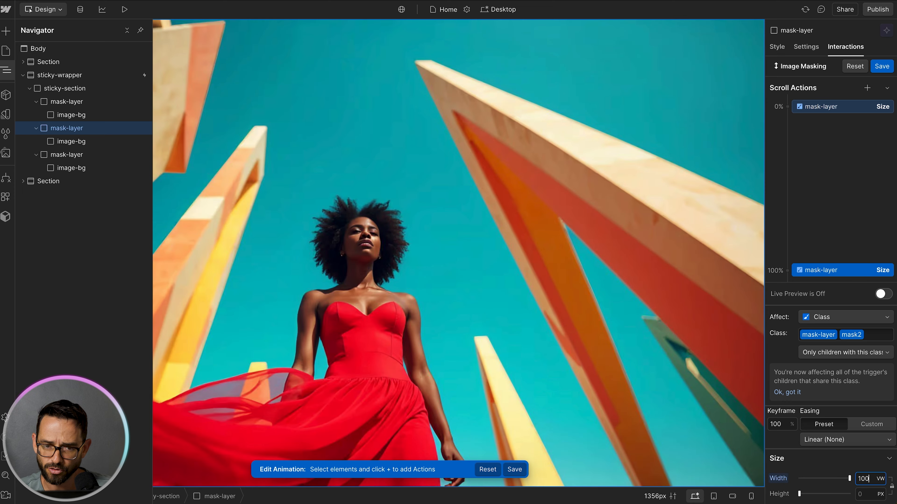
Step: Turn on live preview and move the Size animation's start keyframe to 15%
left_click(884, 293)
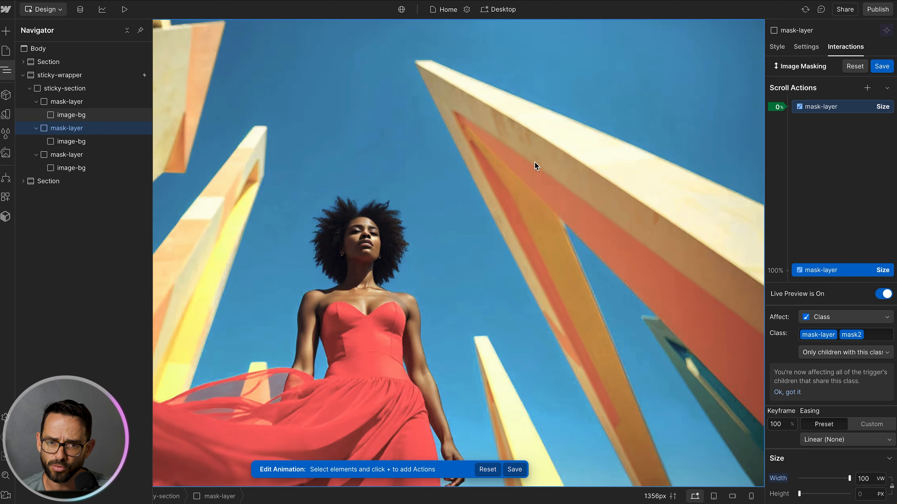
scroll(535, 164, "up", 5)
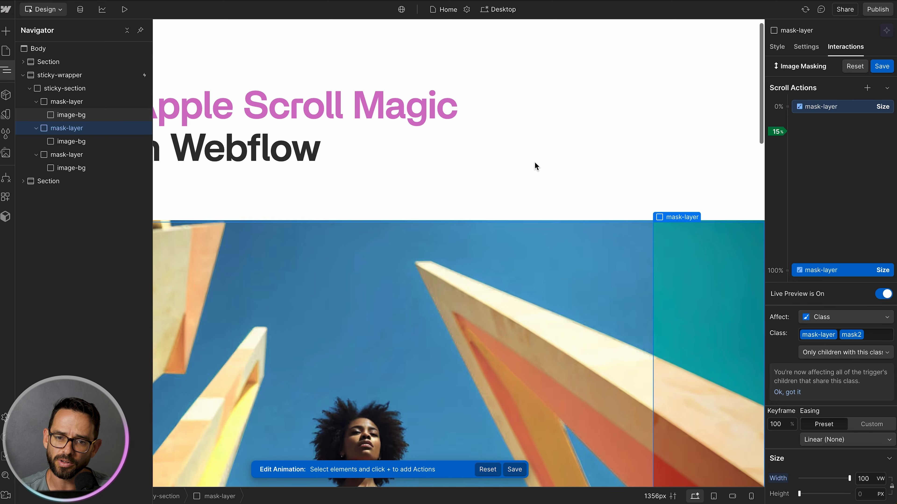
scroll(558, 167, "up", 1)
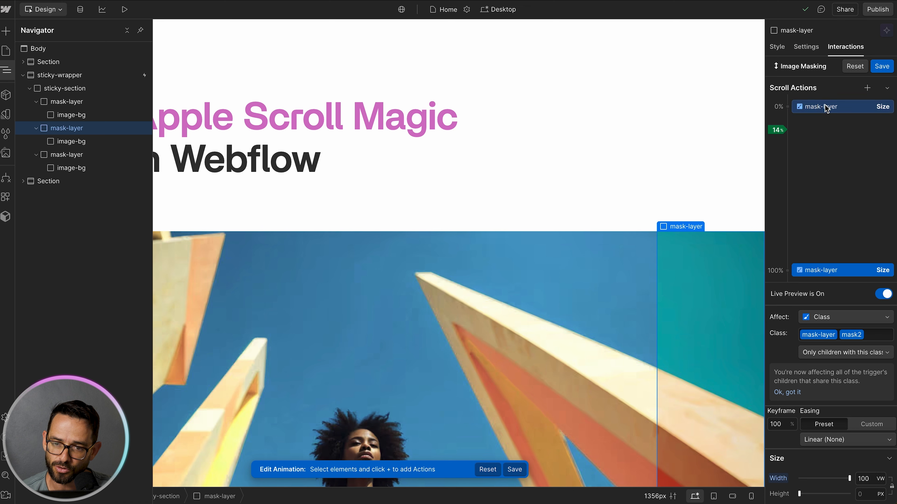
left_click_drag(819, 110, 816, 136)
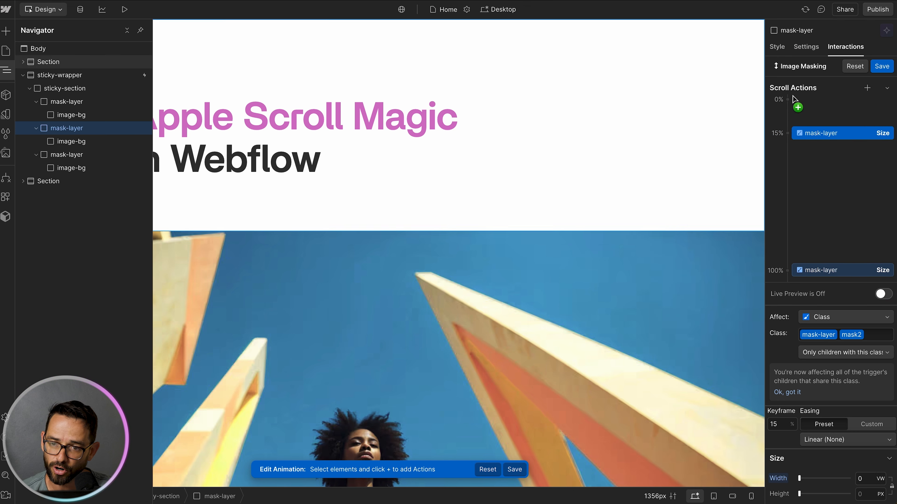
Step: Preview the scroll animation again and move the start keyframe to 27%
left_click(885, 295)
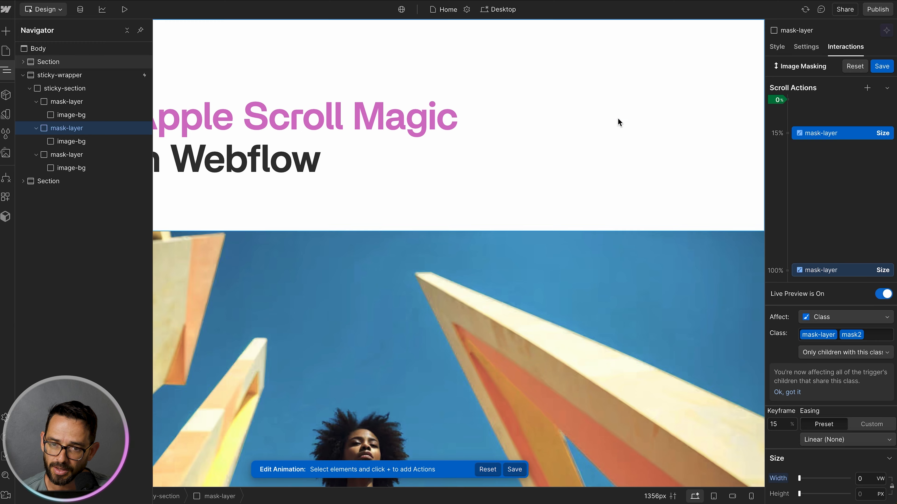
scroll(572, 88, "down", 5)
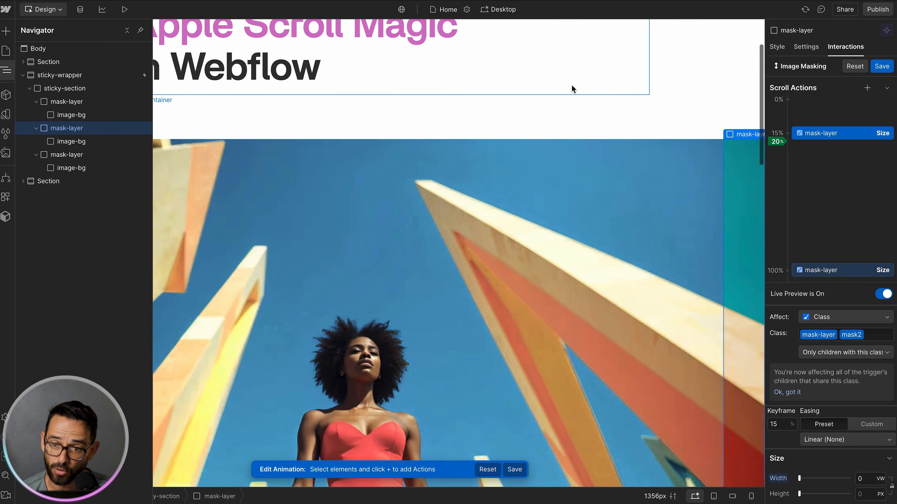
scroll(572, 89, "down", 3)
scroll(571, 88, "up", 3)
scroll(572, 88, "down", 3)
scroll(573, 89, "down", 1)
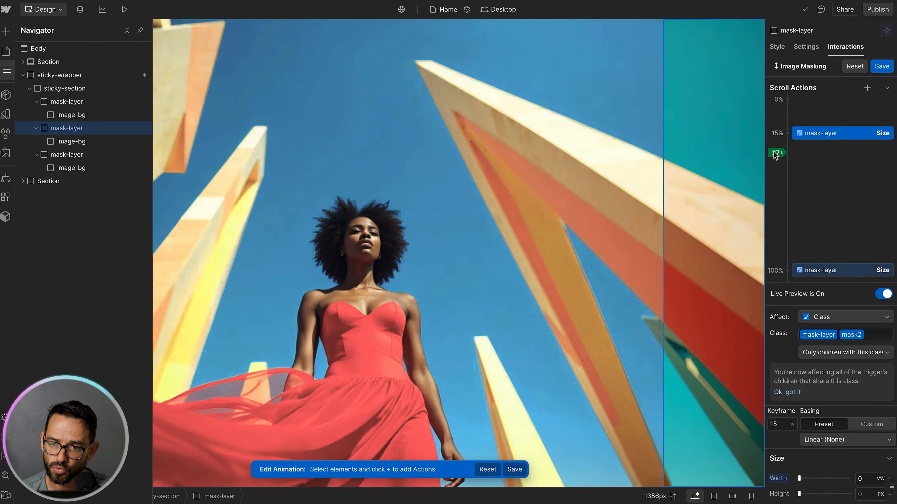
left_click_drag(823, 134, 822, 158)
Step: Preview the scroll animation and move the end keyframe to 51%
scroll(585, 140, "up", 5)
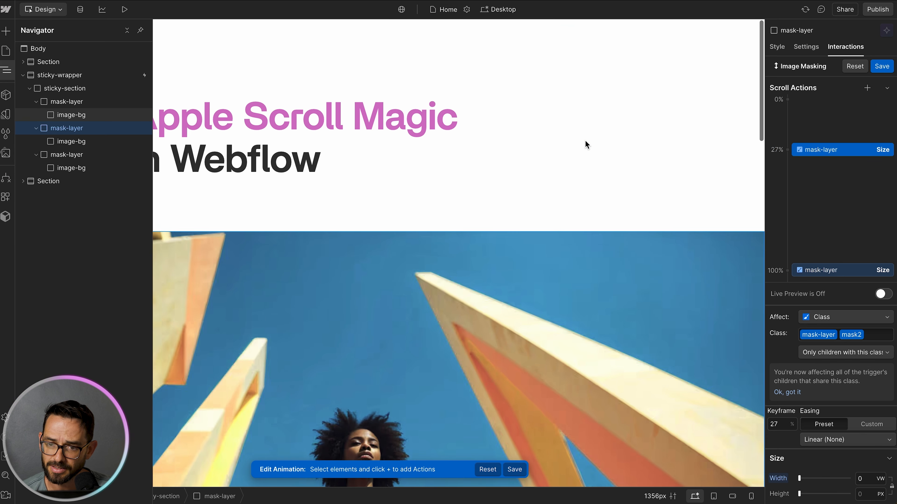
left_click(880, 294)
scroll(503, 99, "down", 5)
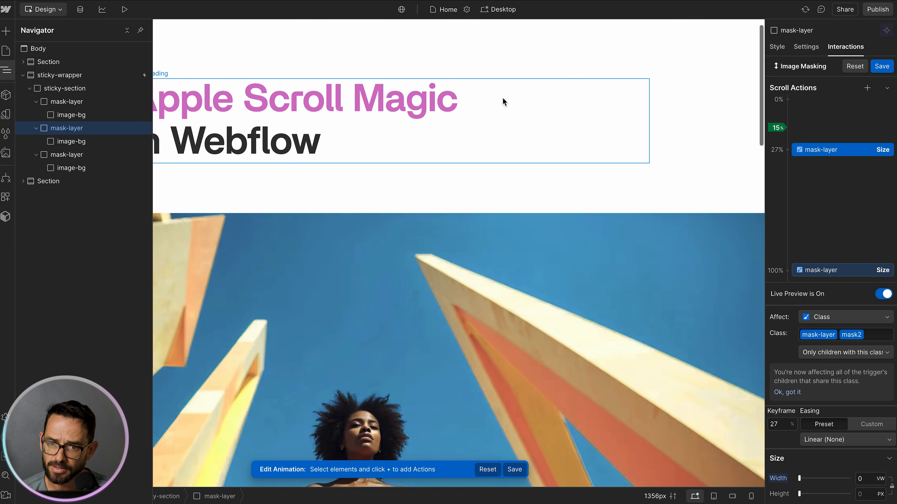
scroll(502, 101, "down", 3)
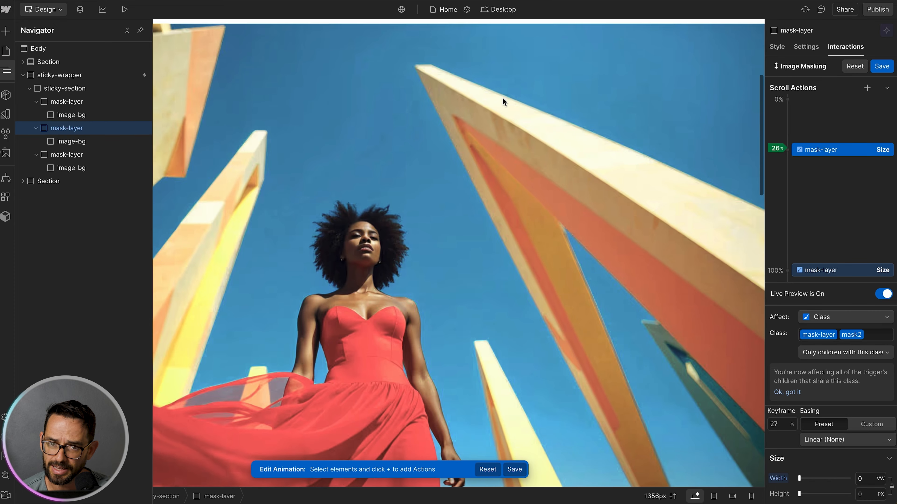
scroll(503, 99, "down", 4)
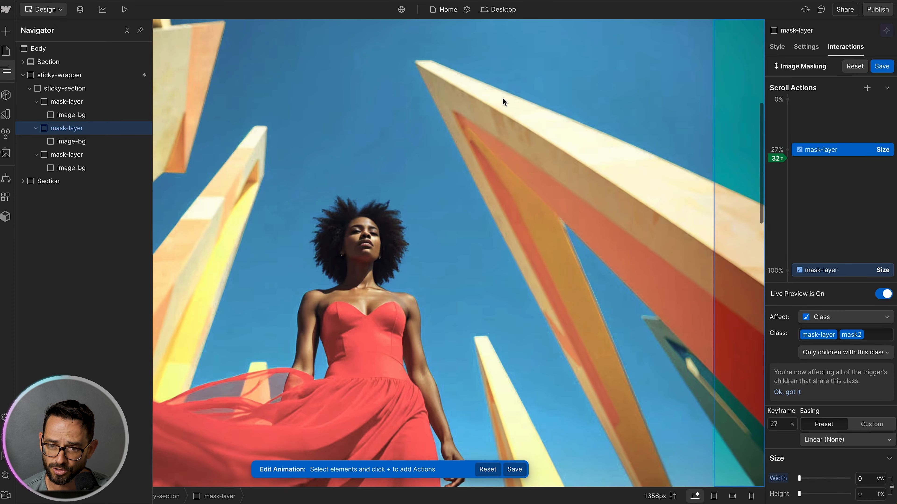
scroll(502, 98, "down", 5)
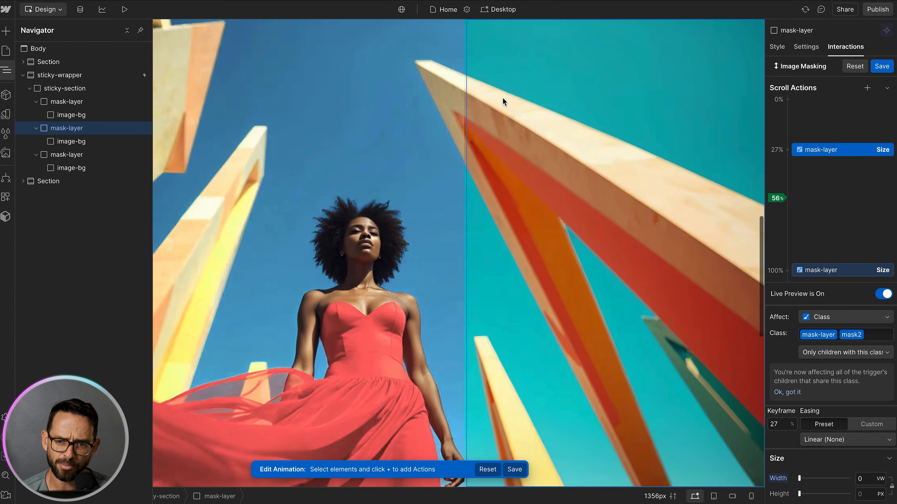
scroll(502, 98, "down", 5)
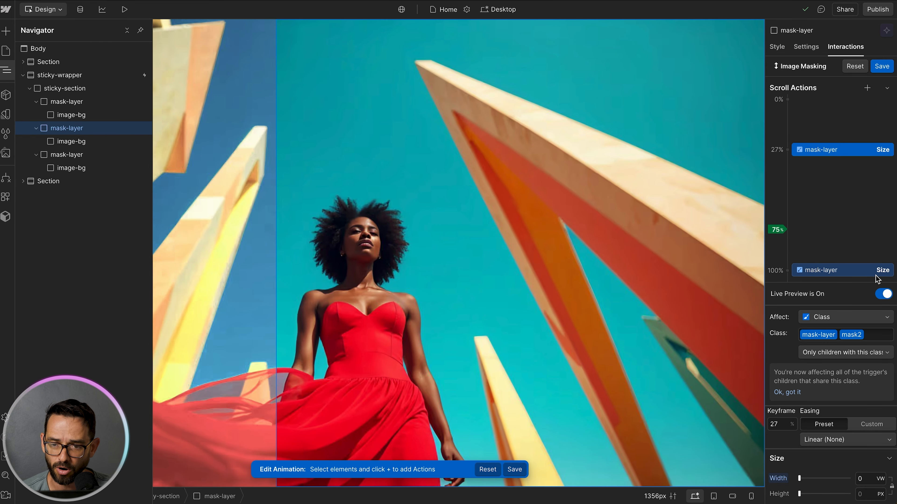
left_click(831, 271)
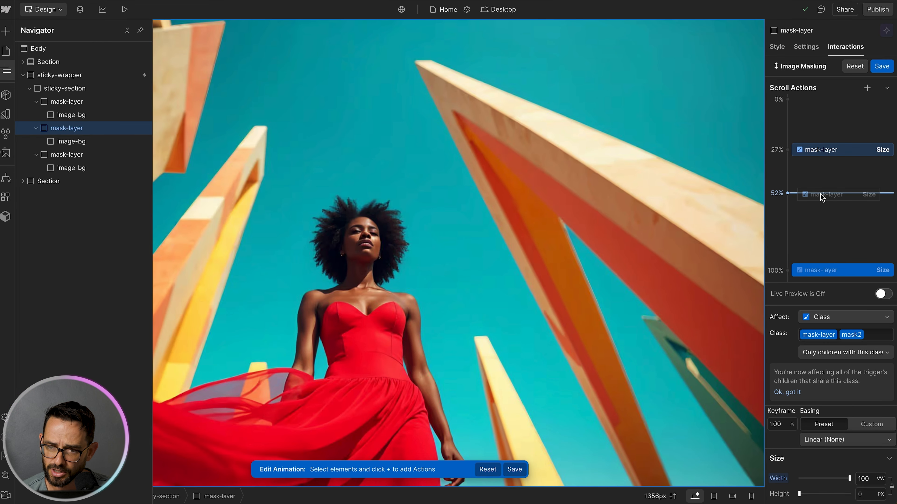
left_click_drag(820, 194, 820, 194)
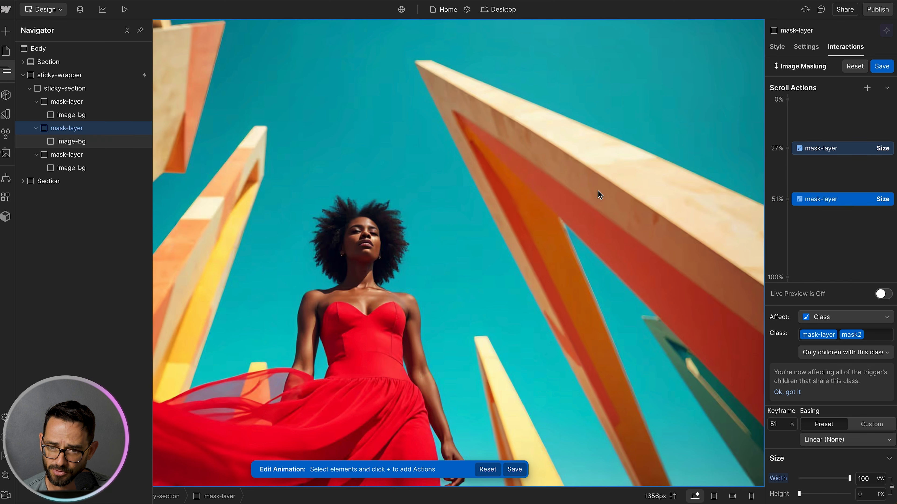
Step: Preview the scroll animation again and move the end keyframe to 48%
scroll(548, 192, "up", 5)
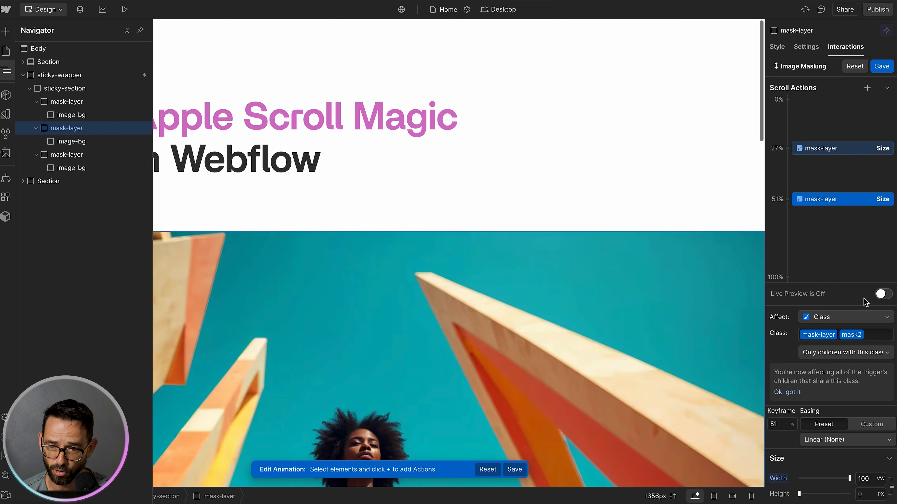
left_click(882, 294)
scroll(564, 158, "down", 3)
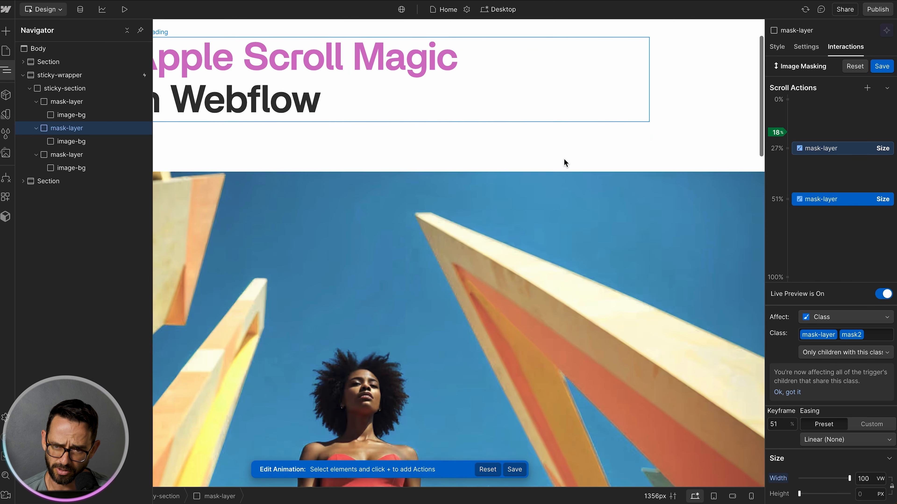
scroll(564, 159, "down", 3)
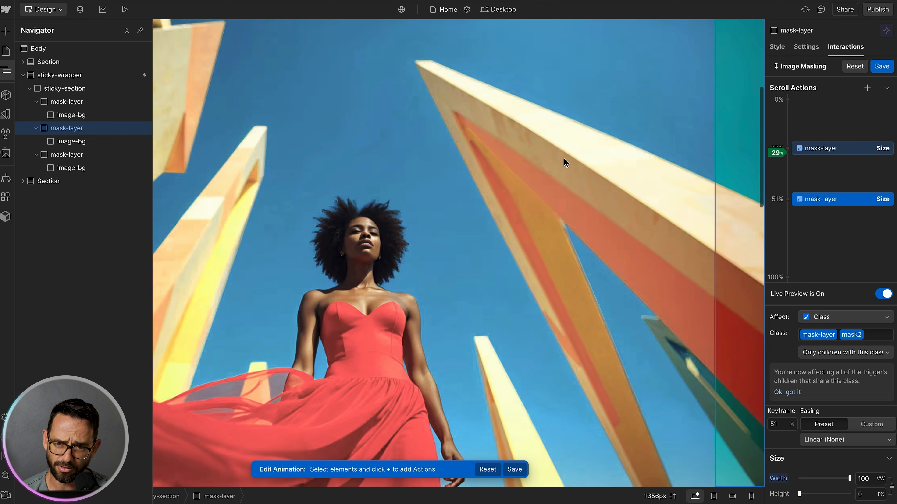
scroll(564, 158, "down", 2)
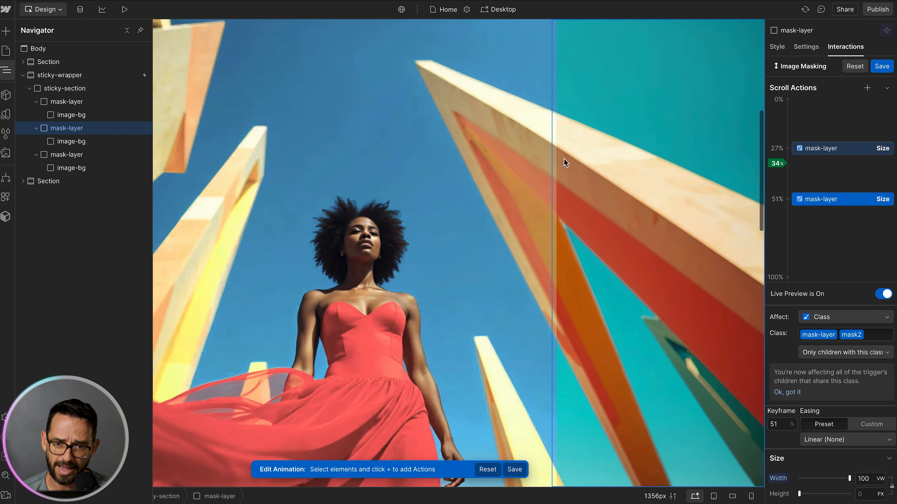
scroll(563, 158, "down", 3)
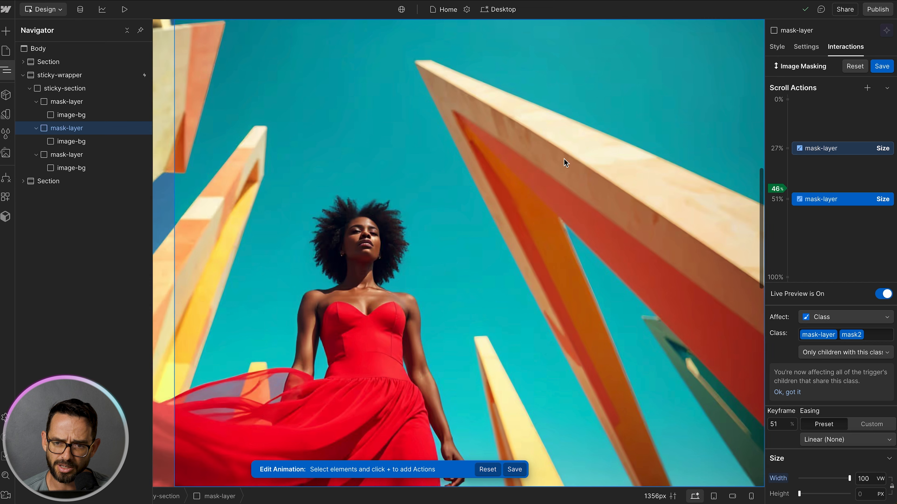
left_click_drag(831, 202, 830, 187)
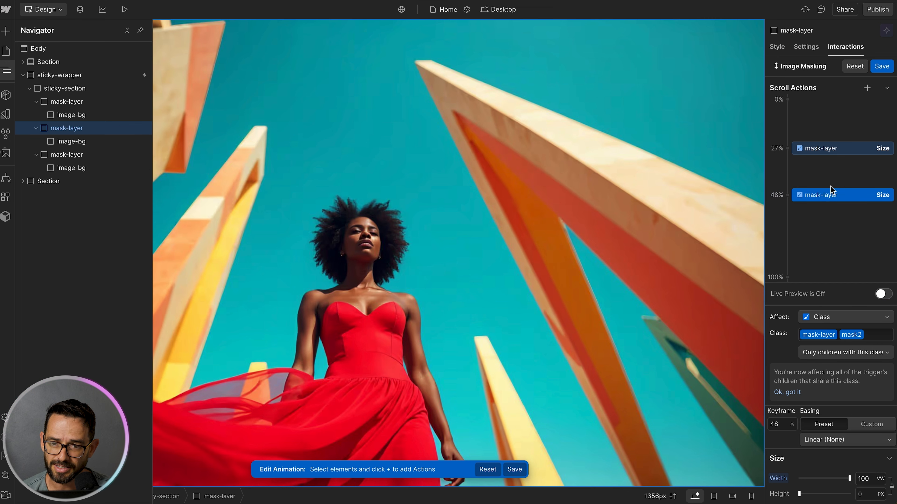
Step: Select the third mask-layer and add a Size action for it, moving it to the 48% keyframe
left_click(67, 155)
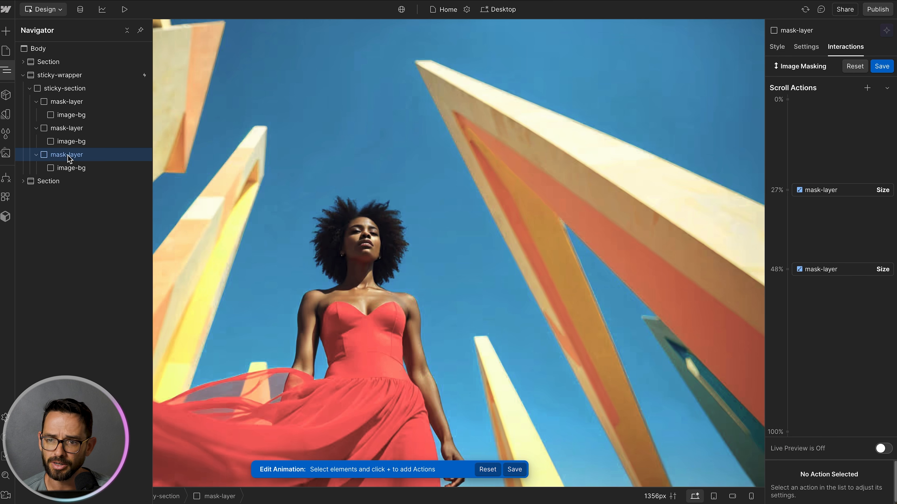
left_click(868, 88)
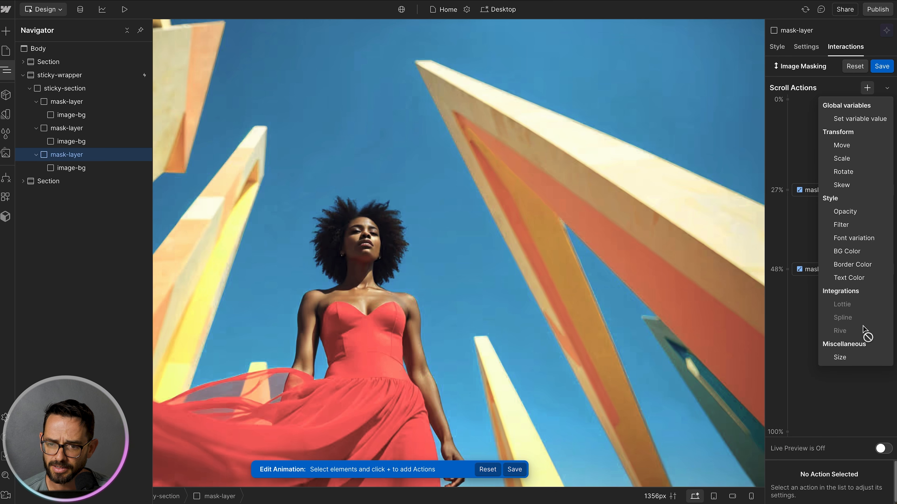
left_click(843, 357)
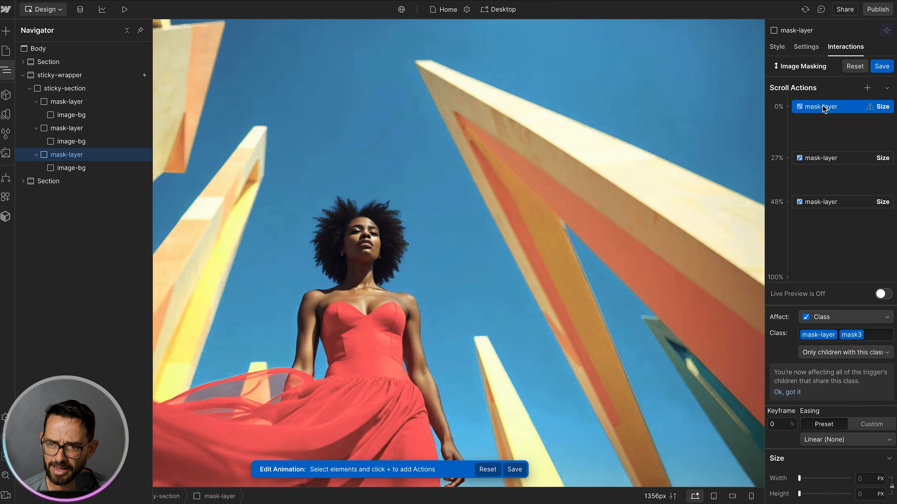
left_click_drag(830, 107, 837, 203)
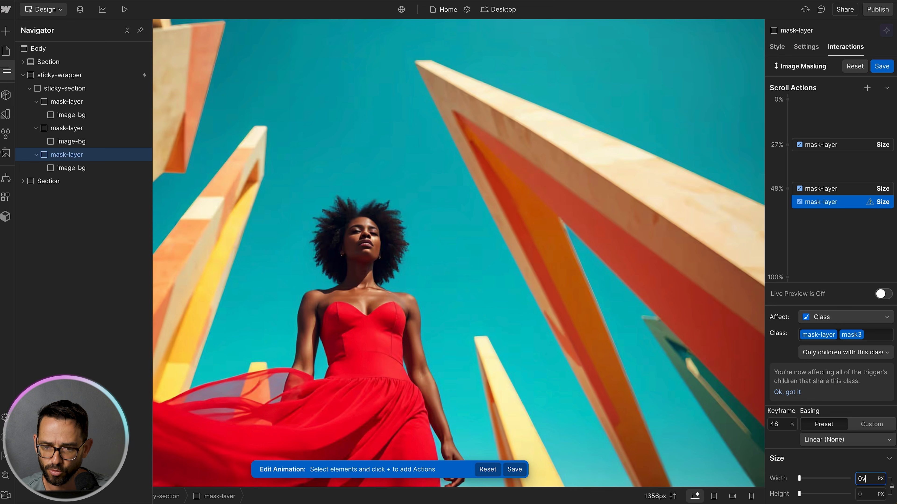
Step: Duplicate that Size action, move the copy to 69% and set its width to 100 VW
right_click(845, 207)
left_click(845, 244)
left_click_drag(840, 210, 836, 240)
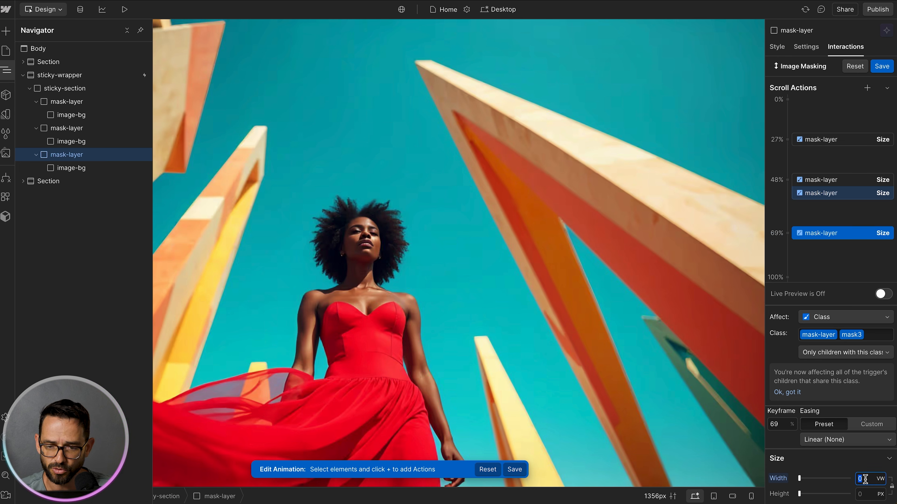
key("Return")
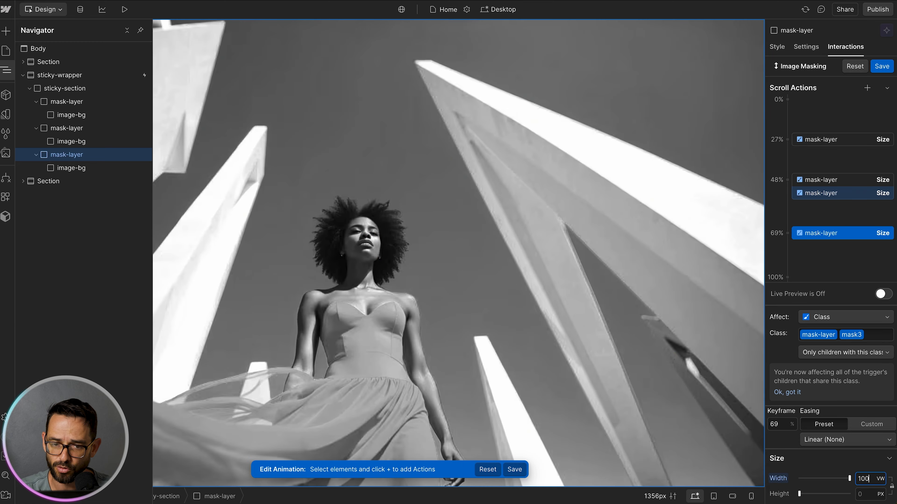
Step: Preview the scroll animation with live preview and move the third layer's end keyframe to 76%
left_click(885, 293)
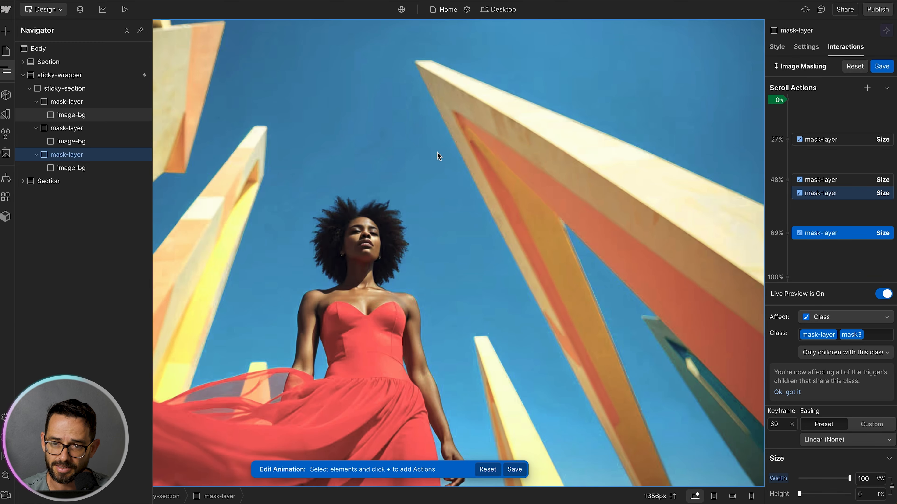
scroll(438, 153, "up", 5)
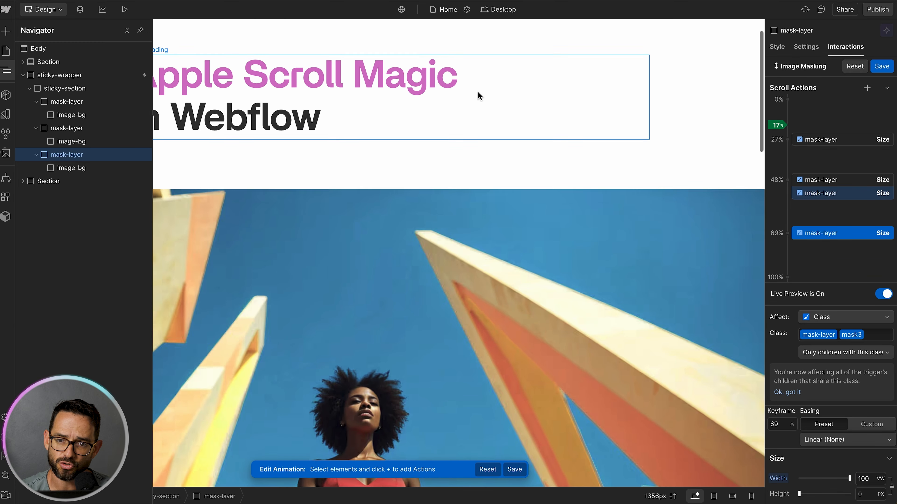
scroll(478, 92, "down", 5)
scroll(477, 91, "down", 5)
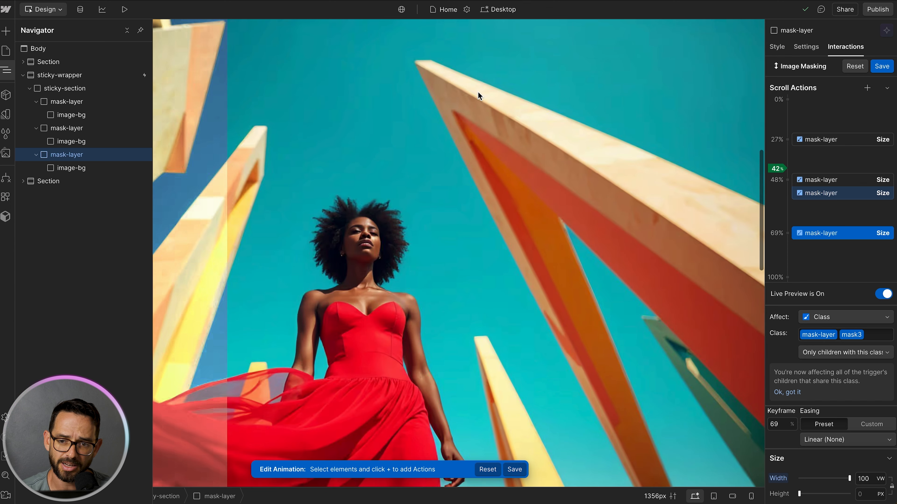
scroll(477, 92, "down", 3)
scroll(478, 92, "down", 5)
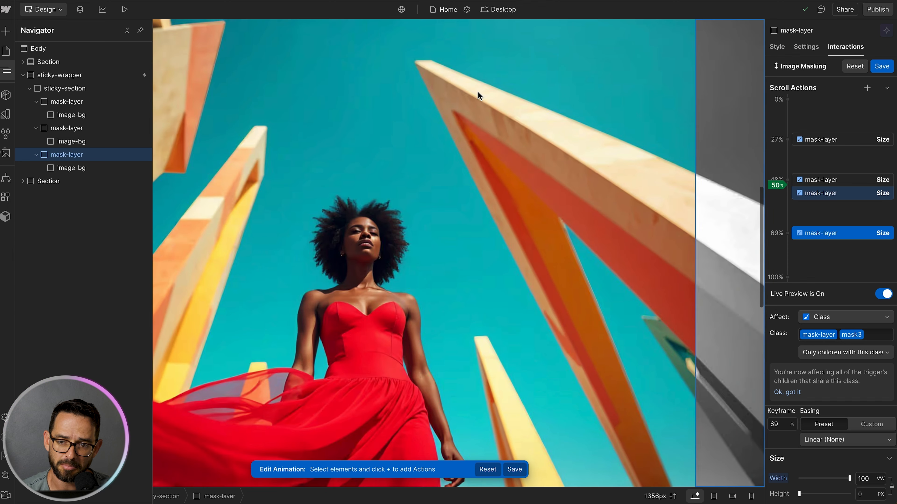
scroll(477, 92, "down", 5)
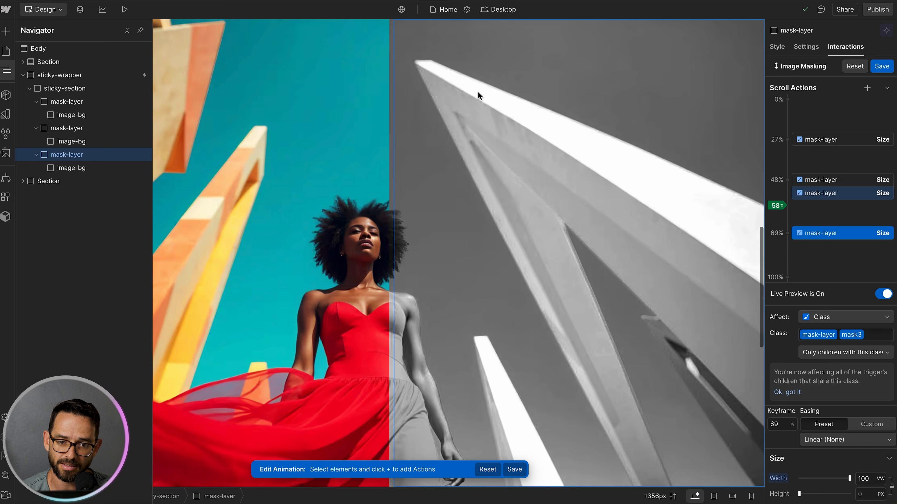
scroll(478, 92, "up", 2)
scroll(477, 92, "down", 3)
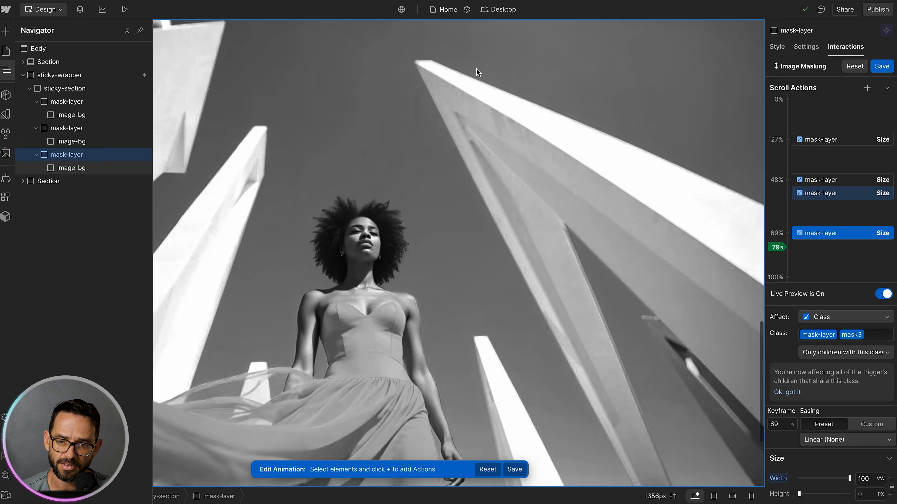
scroll(472, 44, "down", 2)
scroll(472, 44, "up", 3)
scroll(472, 43, "down", 2)
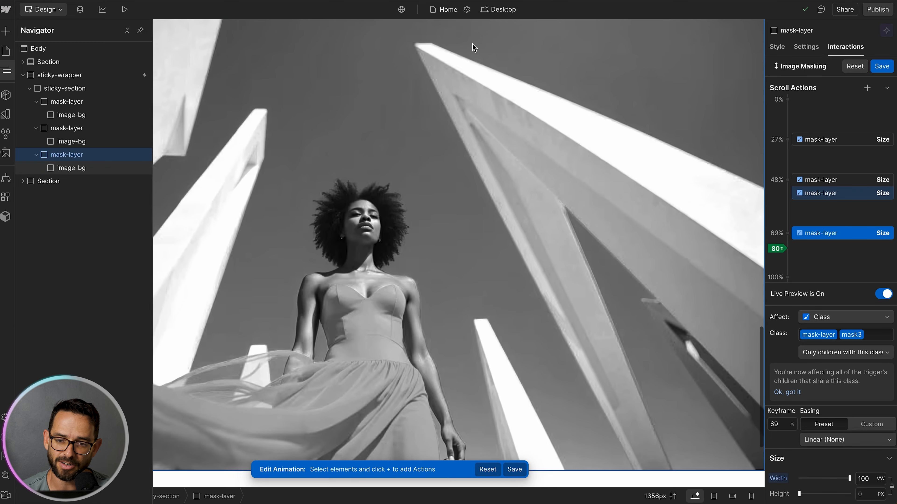
scroll(472, 43, "up", 1)
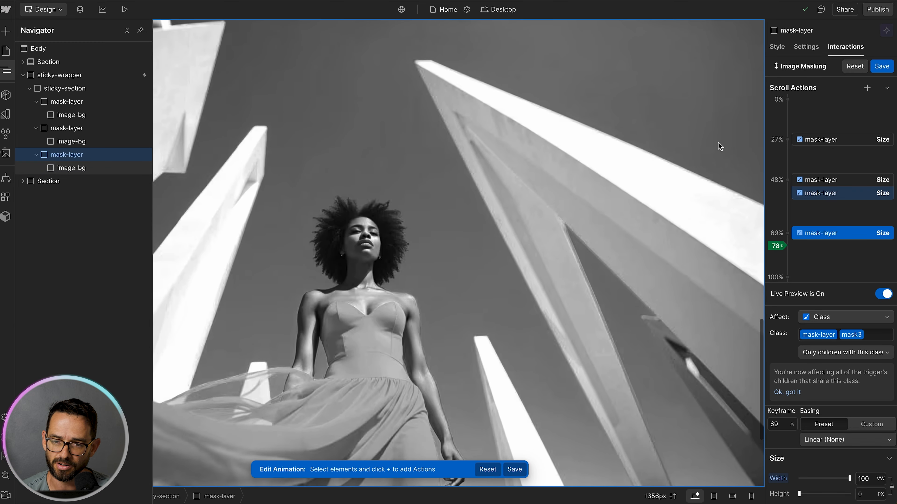
scroll(460, 265, "down", 4)
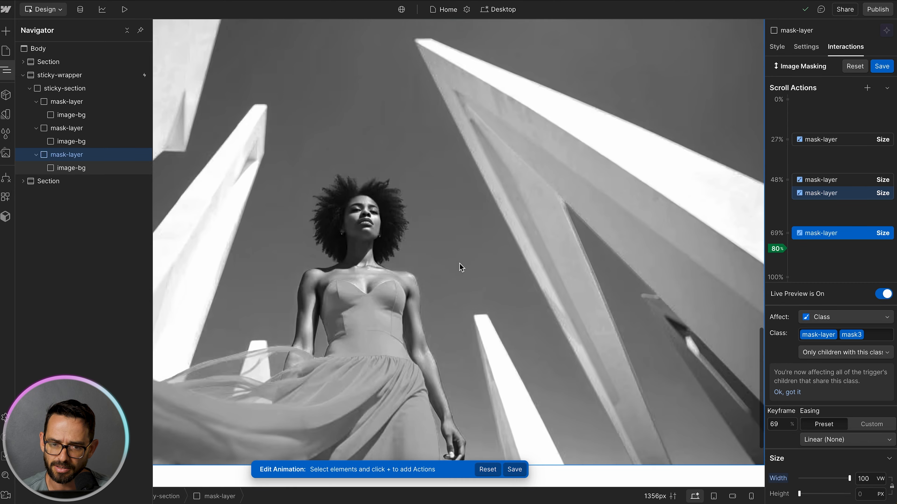
left_click_drag(811, 233, 812, 253)
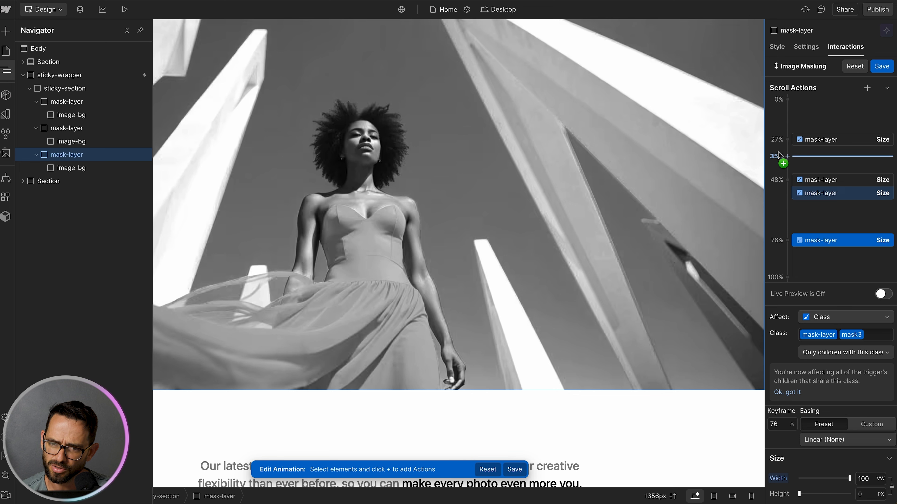
Step: Move the middle keyframe holding both mask-layer Size actions to 51%
left_click_drag(824, 186, 822, 188)
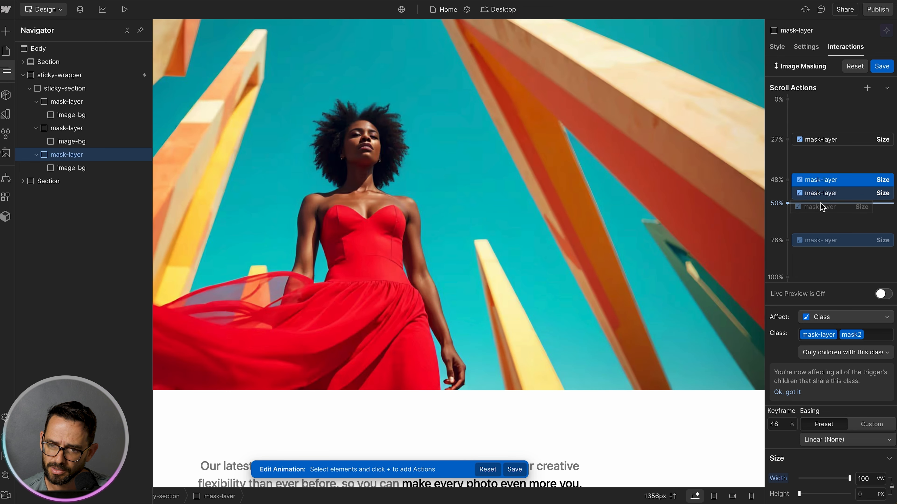
left_click_drag(823, 208, 824, 188)
Step: Preview the full scroll animation with live preview and save the Image Masking interaction
left_click(883, 294)
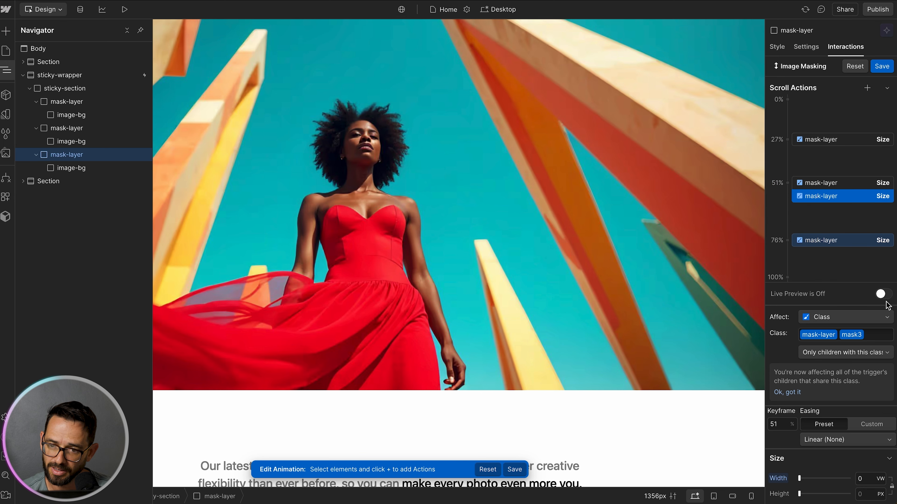
scroll(421, 198, "down", 5)
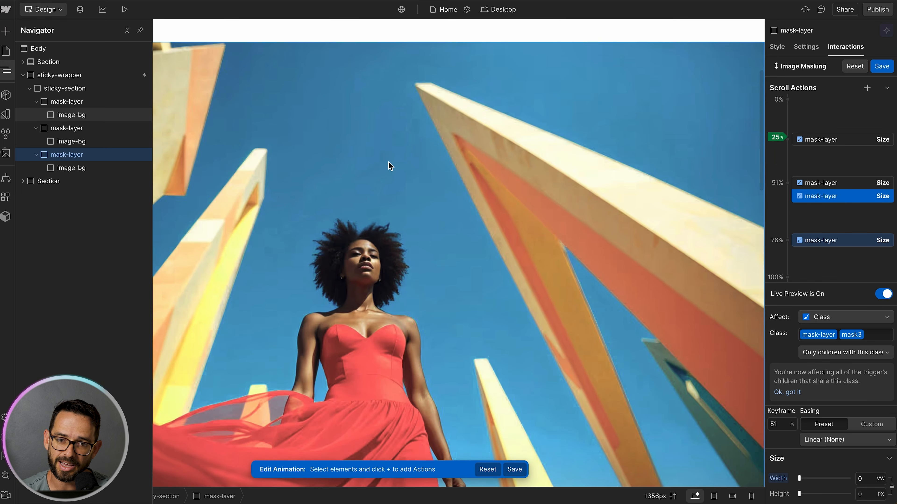
scroll(388, 162, "up", 3)
scroll(389, 126, "down", 3)
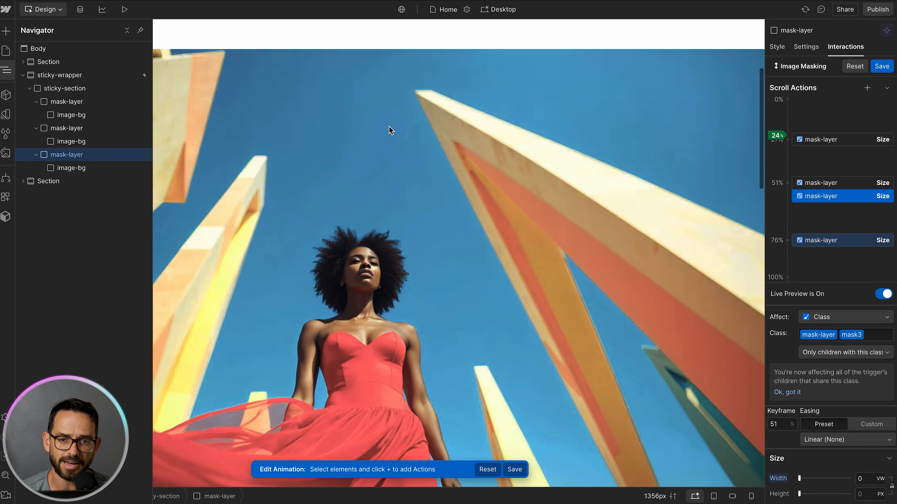
scroll(389, 126, "down", 2)
scroll(388, 126, "down", 6)
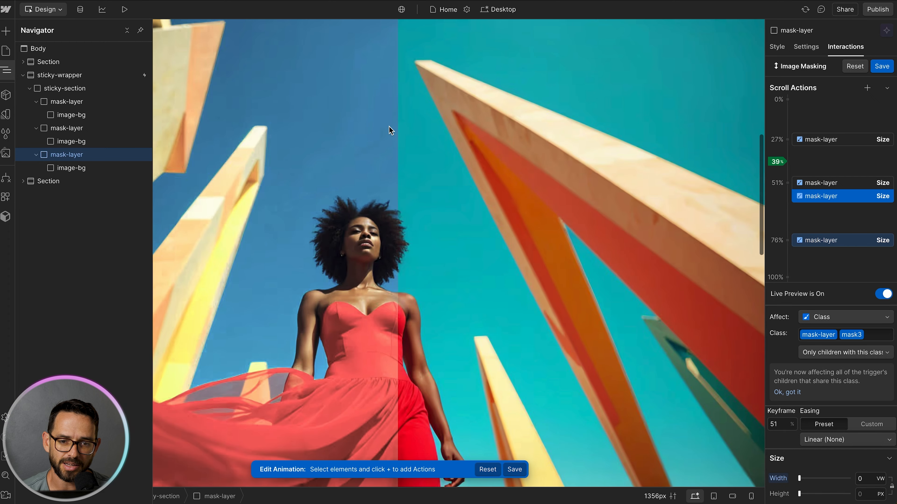
scroll(389, 126, "down", 5)
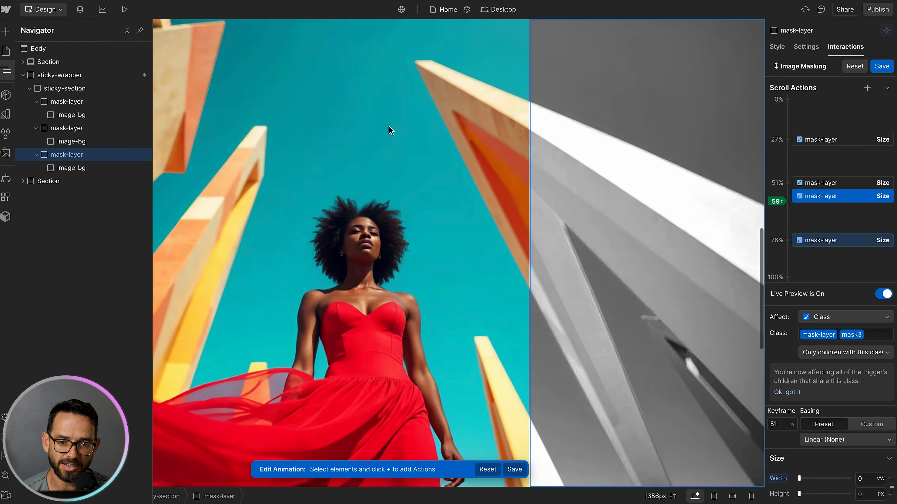
scroll(389, 126, "down", 8)
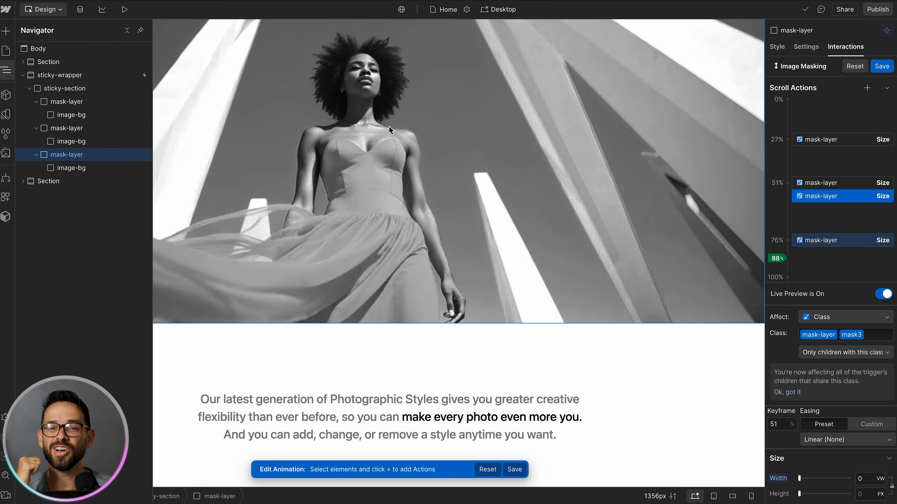
scroll(389, 126, "up", 20)
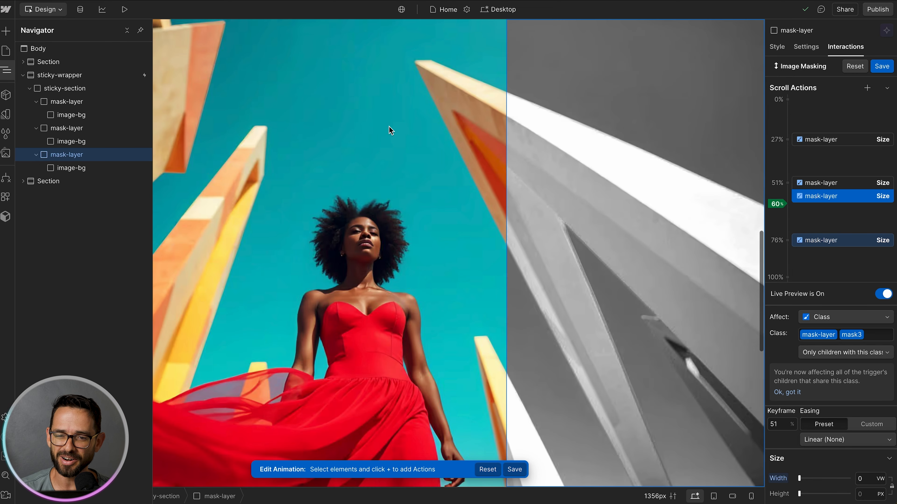
left_click(881, 66)
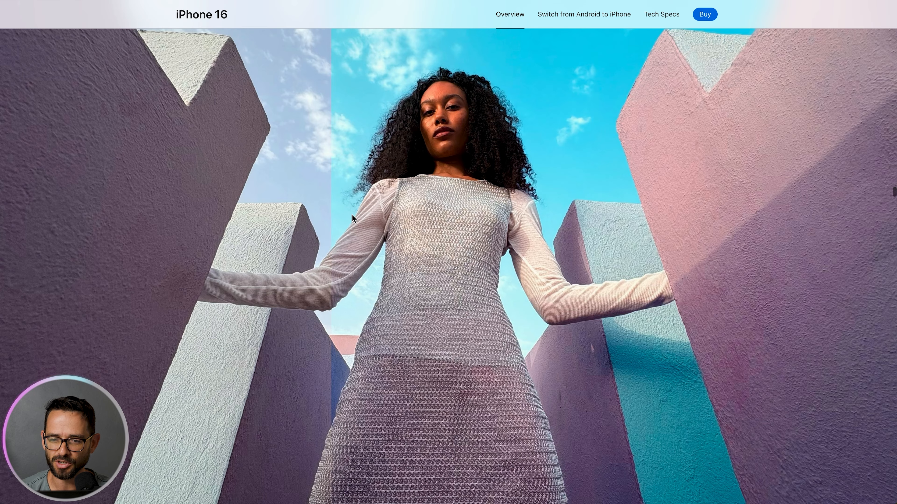
scroll(354, 219, "down", 8)
scroll(352, 214, "up", 8)
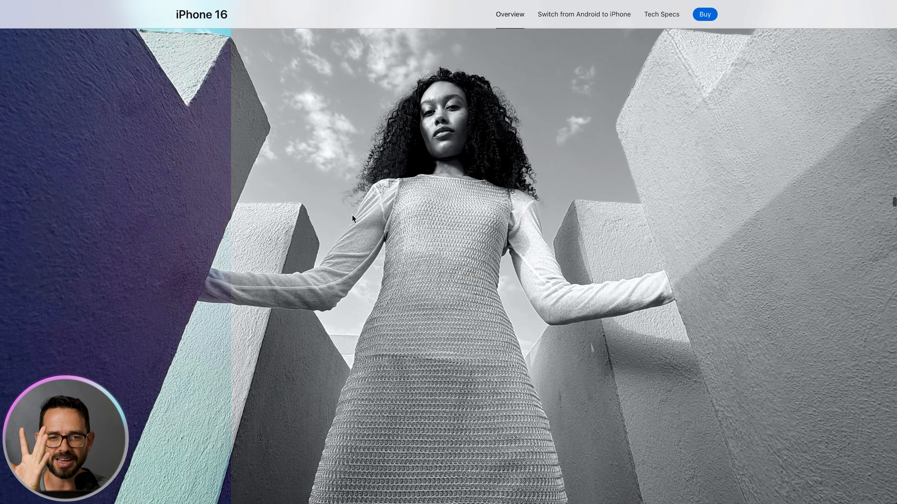
scroll(352, 215, "down", 5)
scroll(351, 215, "down", 5)
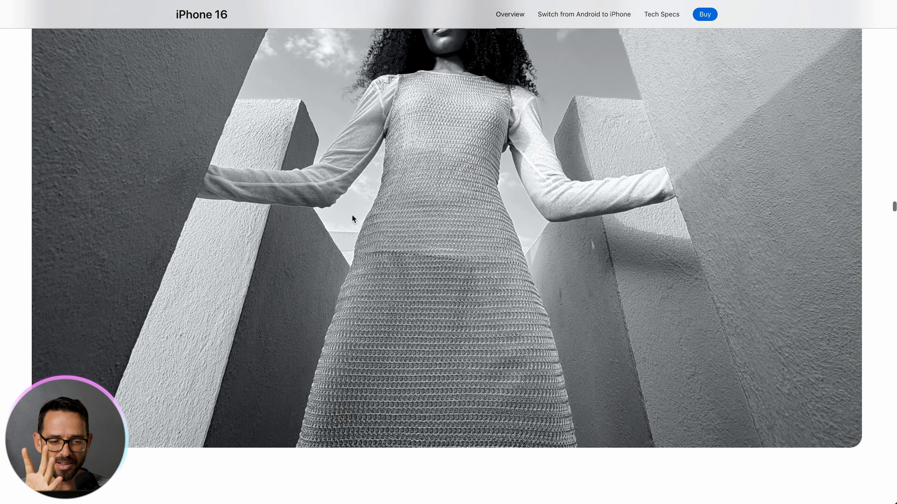
scroll(352, 214, "up", 5)
scroll(352, 214, "down", 5)
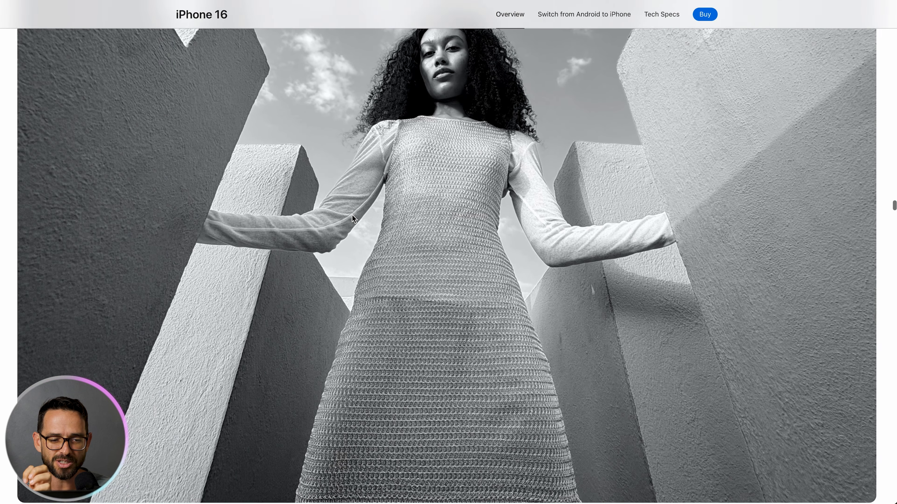
scroll(352, 214, "up", 2)
scroll(352, 219, "down", 3)
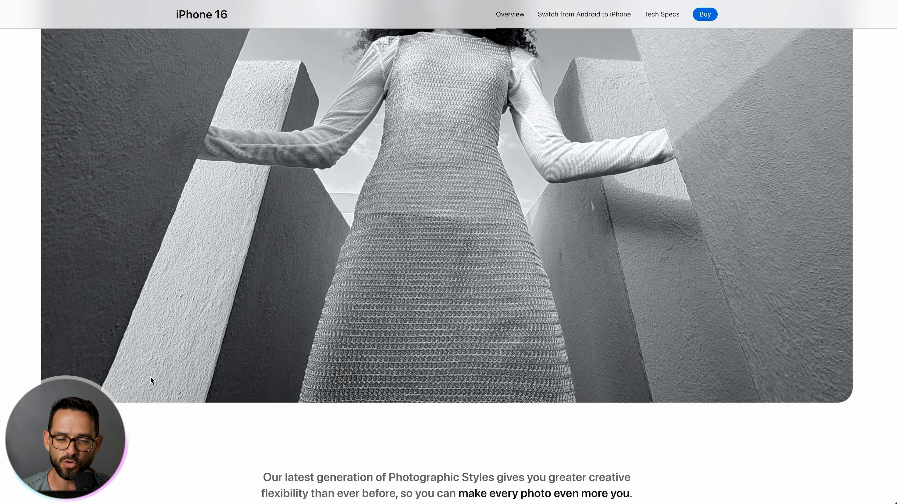
scroll(110, 381, "down", 1)
scroll(110, 380, "up", 3)
scroll(110, 380, "up", 2)
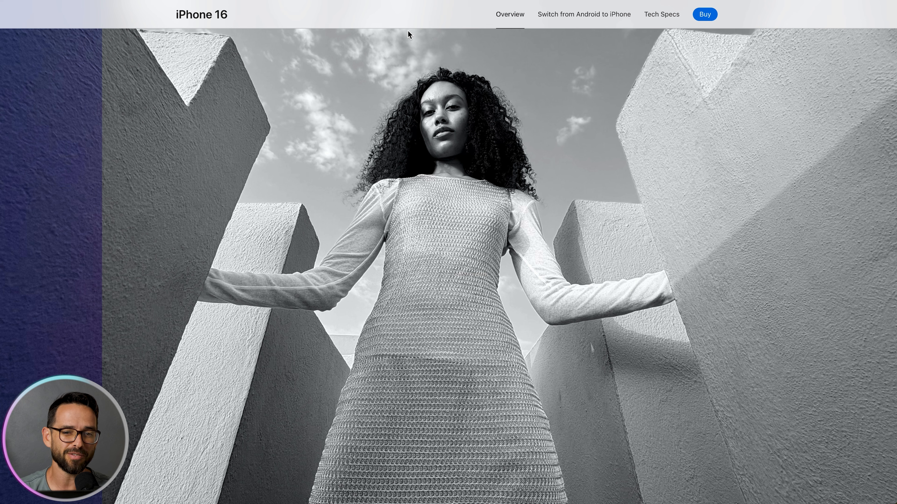
Step: Return to the designer, select the sticky-wrapper, give it a 50 px corner radius and change its overflow setting
left_click(346, 1)
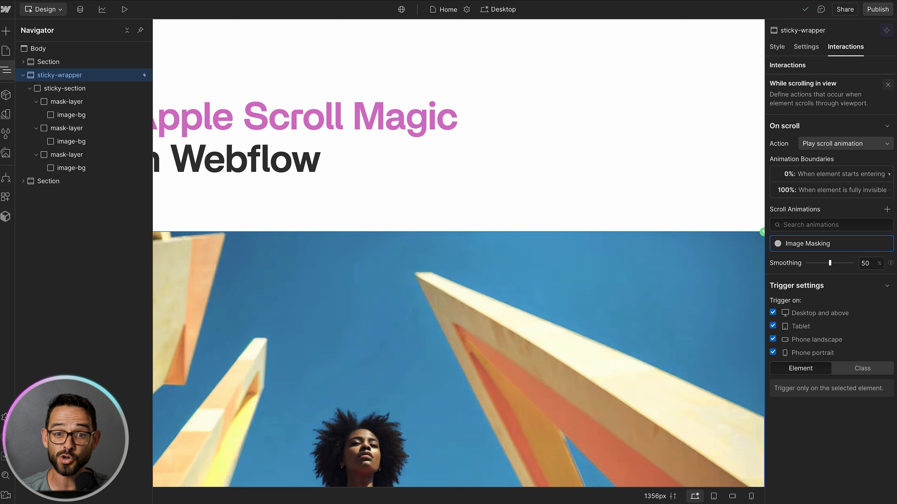
left_click(30, 89)
left_click(23, 74)
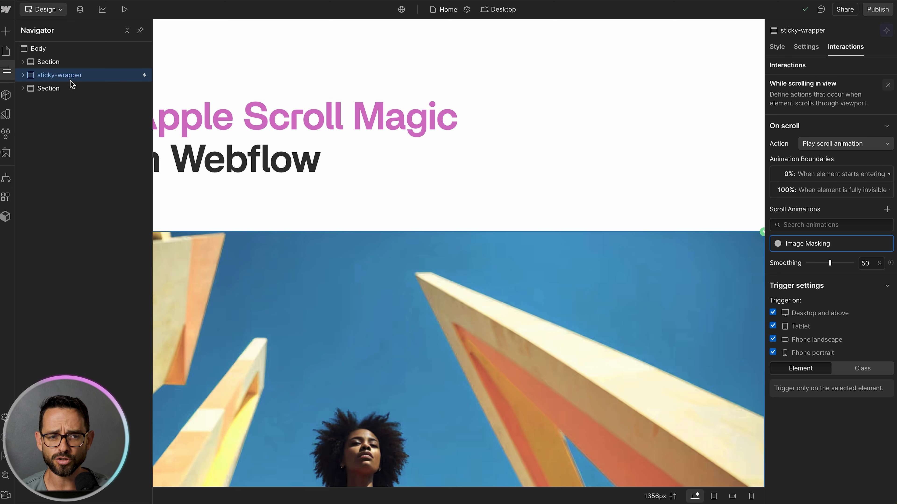
left_click(6, 70)
left_click(48, 76)
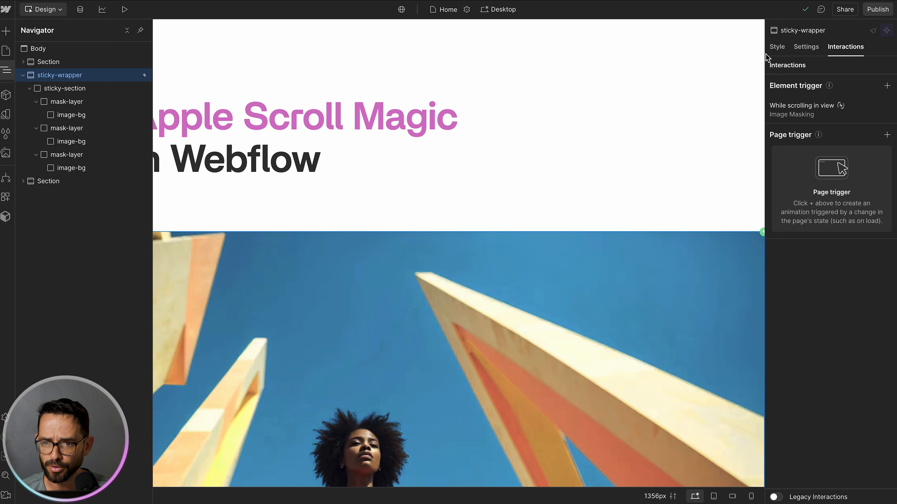
left_click(777, 47)
scroll(820, 273, "down", 10)
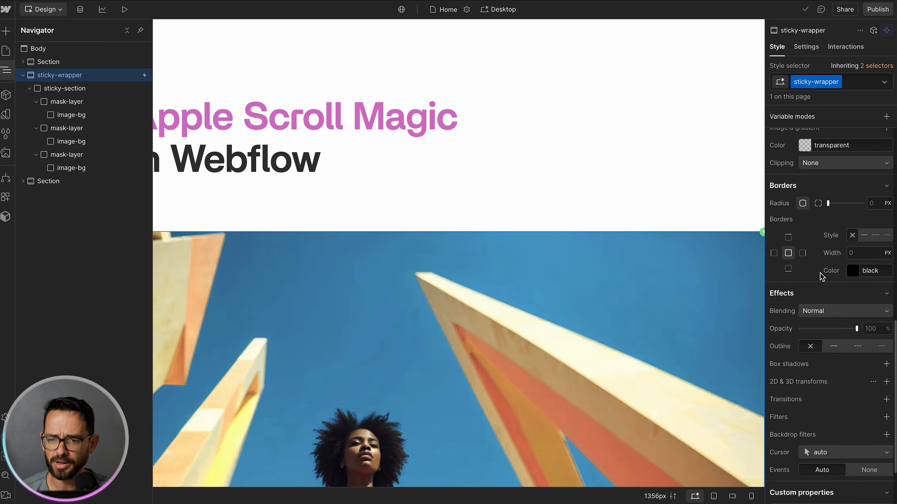
scroll(820, 276, "down", 3)
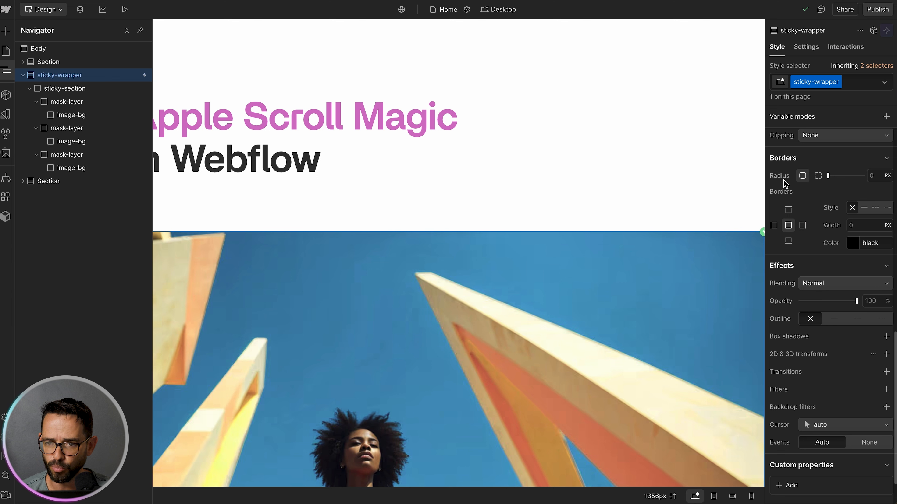
left_click(875, 176)
type("50")
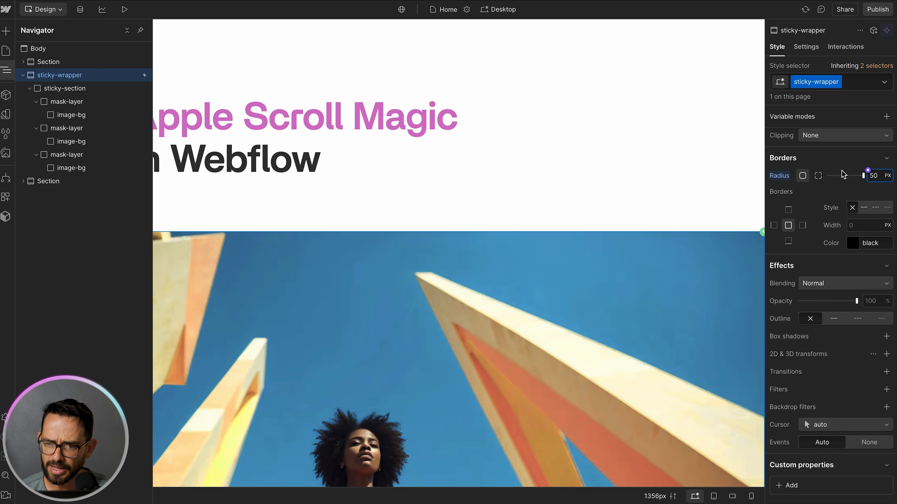
scroll(849, 230, "up", 15)
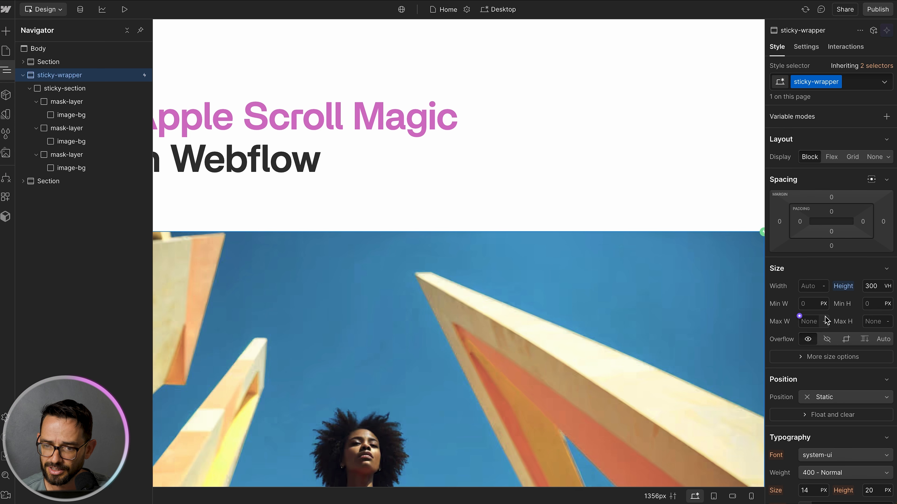
left_click(843, 341)
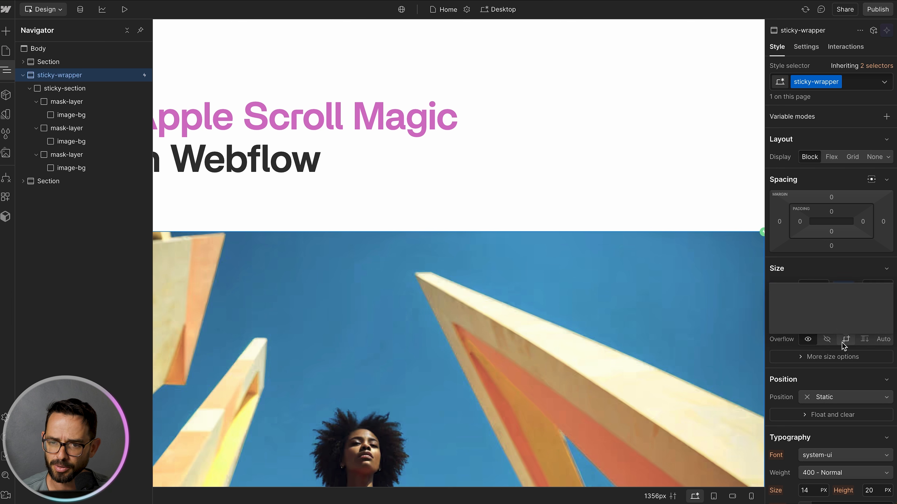
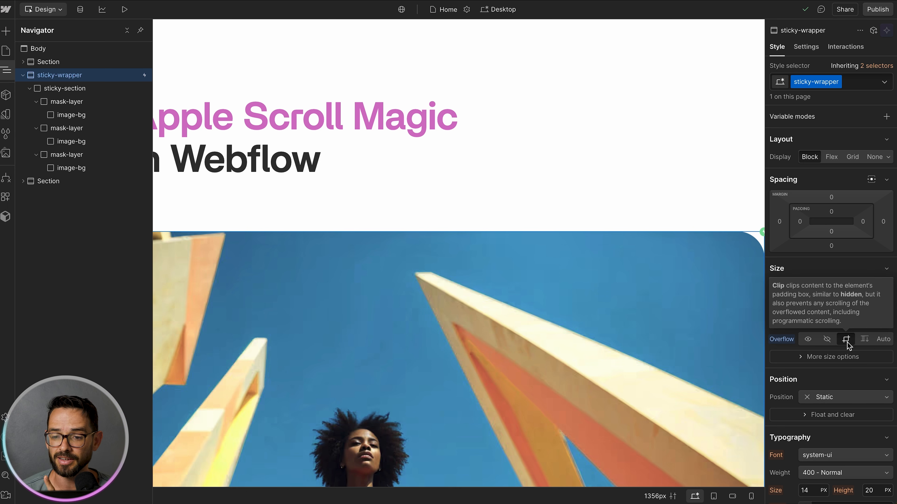
Step: Try several corner radius values on the sticky-wrapper, then clear and reset its radius
scroll(853, 304, "down", 10)
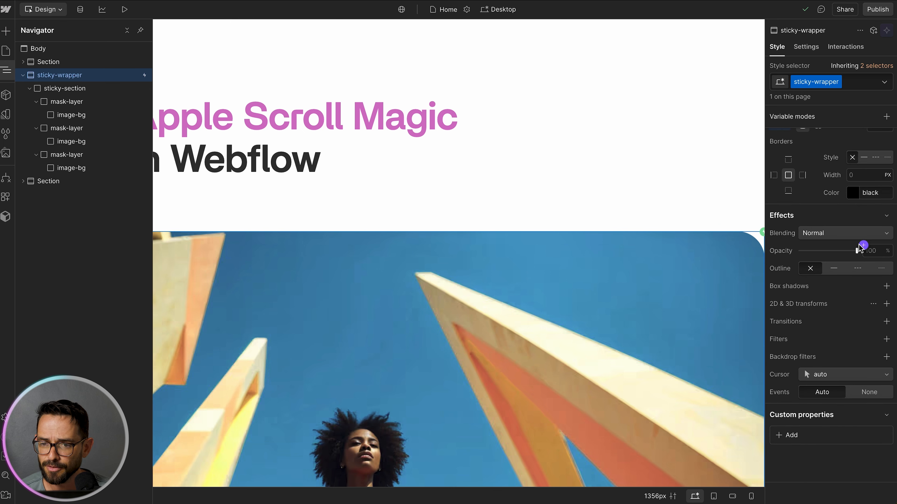
scroll(861, 248, "up", 3)
left_click(873, 214)
type("70")
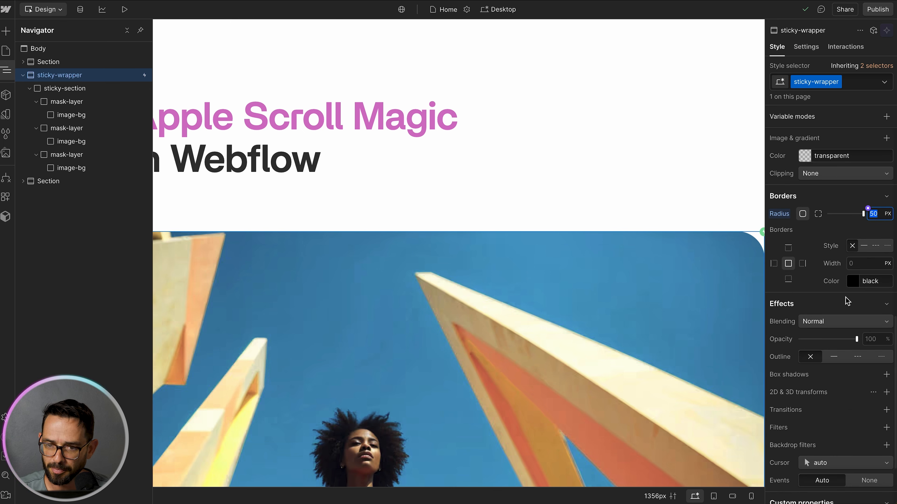
key("shift+Up")
key("shift+Up")
key("shift+Down")
key("shift+Down")
key("shift+Down")
key("shift+Down")
key("shift+Down")
key("shift+Down")
key("shift+Down")
key("shift+Down")
key("shift+Down")
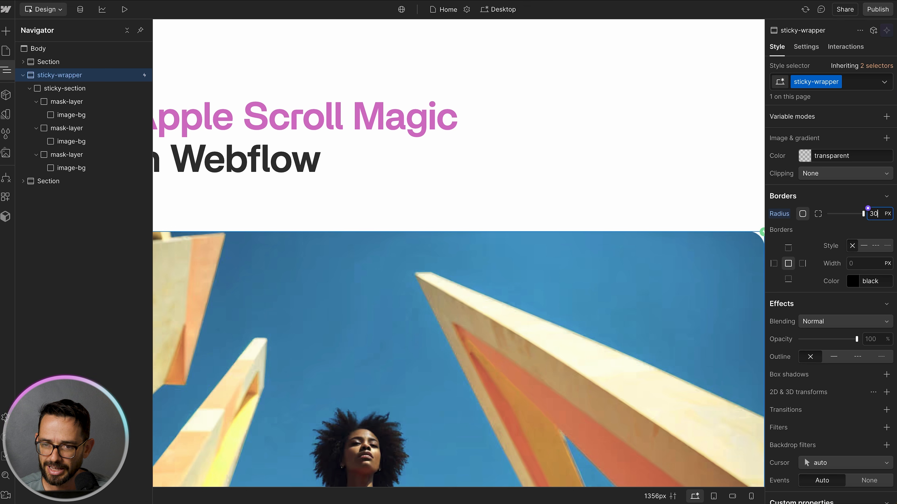
key("shift+Up")
key("shift+Up")
key("shift+Up")
key("shift+Up")
key("shift+Down")
key("shift+Down")
key("shift+Down")
key("shift+Down")
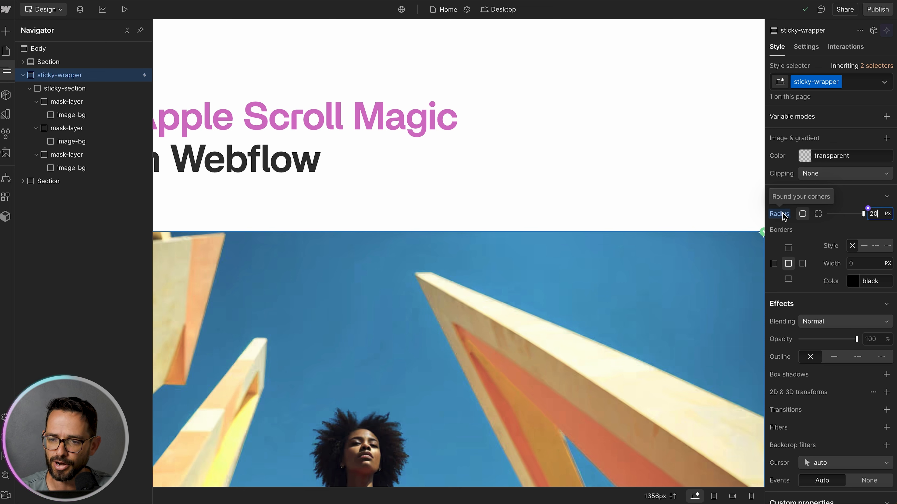
key("BackSpace")
key("BackSpace")
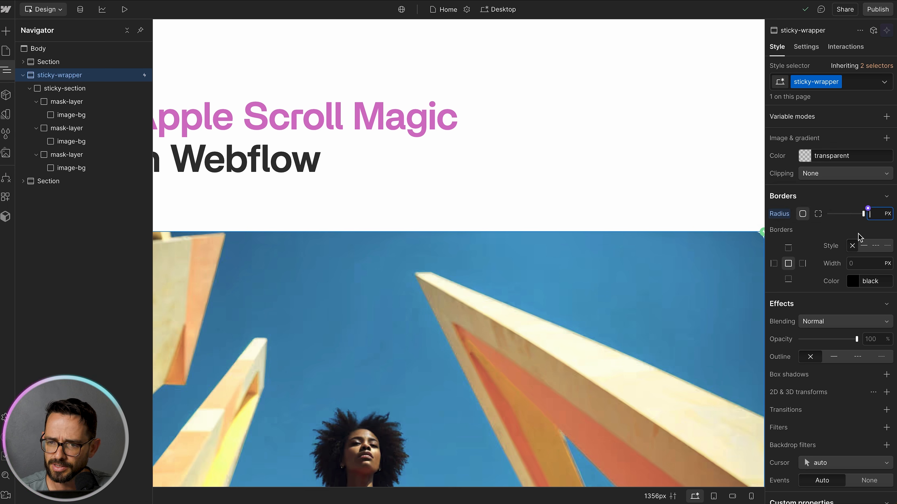
left_click(780, 214)
left_click(780, 234)
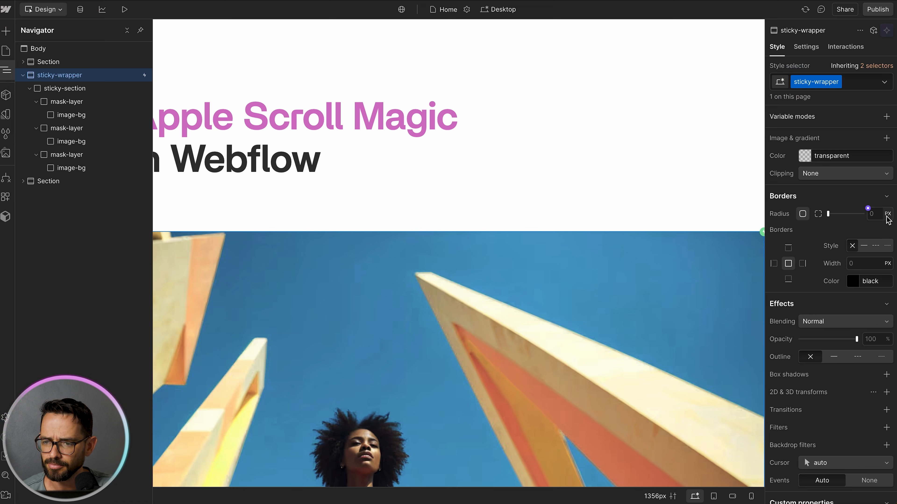
Step: Create a new variable named Round corner with a value of 0 px and link it to the sticky-wrapper's radius
left_click(868, 209)
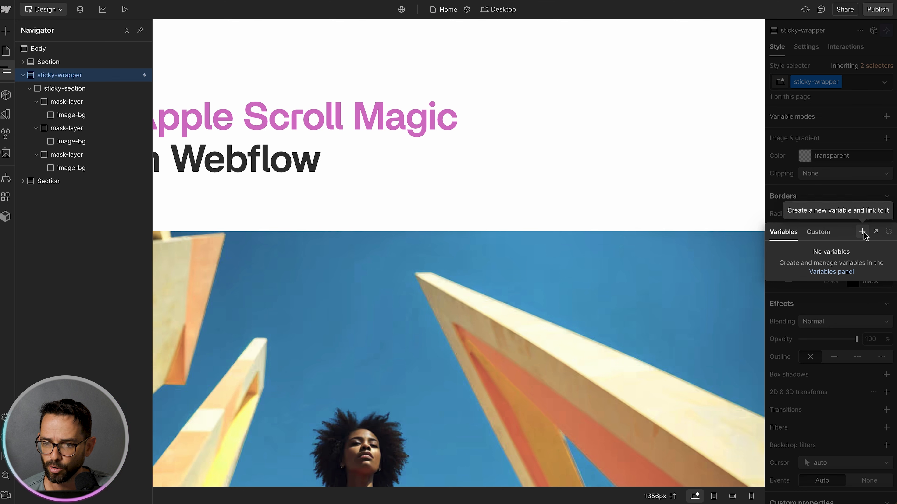
left_click(820, 234)
left_click(784, 232)
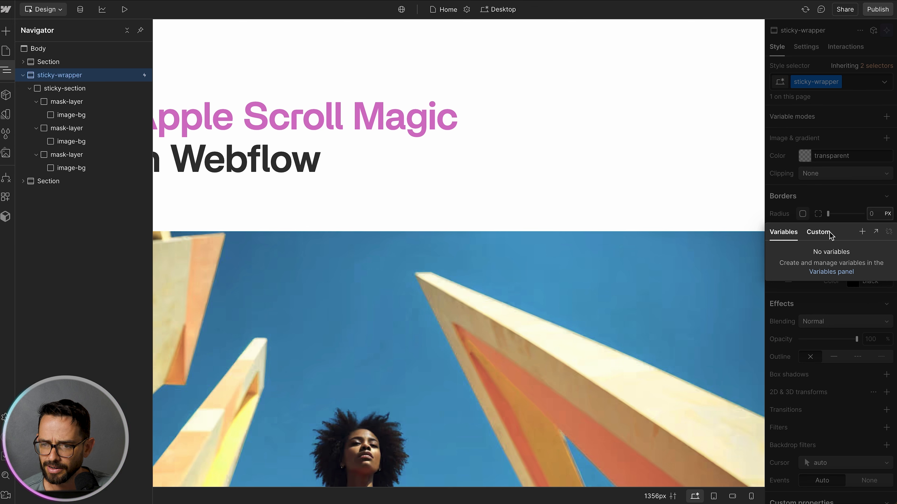
left_click(862, 233)
type("Round corner")
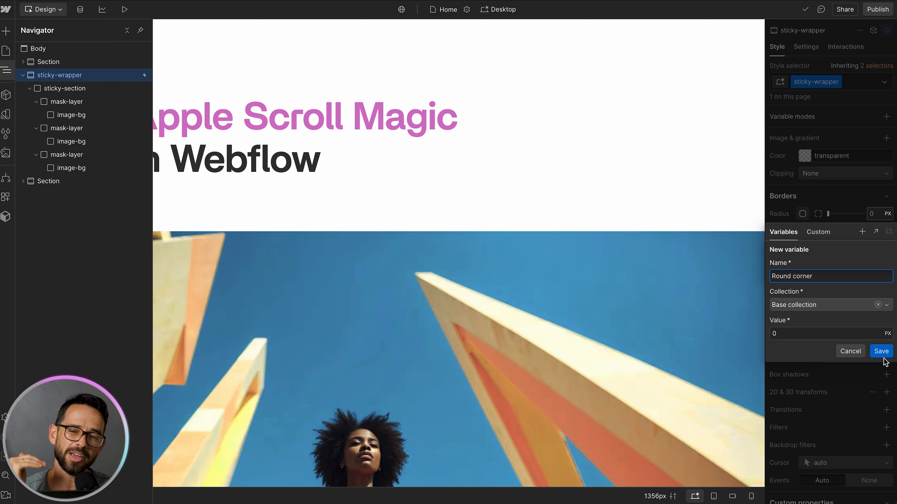
left_click(881, 351)
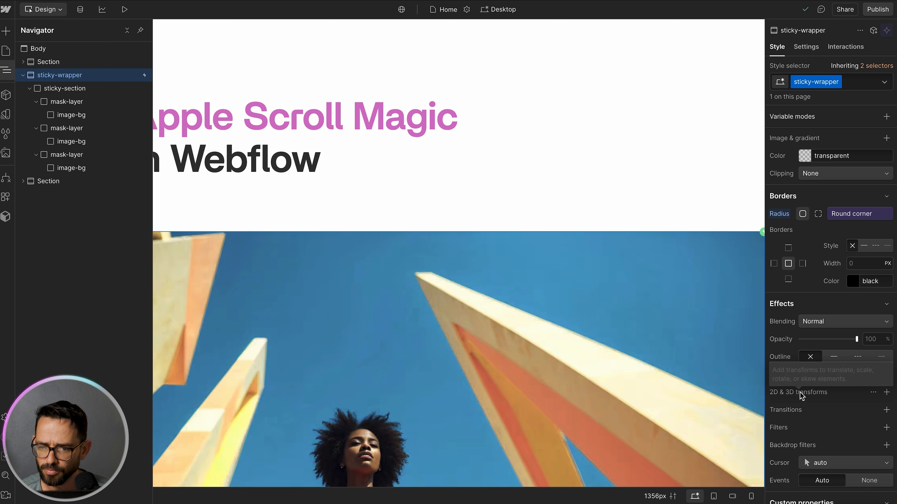
Step: Try a 0.9 Scale transform on the sticky-wrapper, then remove the transform
left_click(887, 392)
left_click(826, 431)
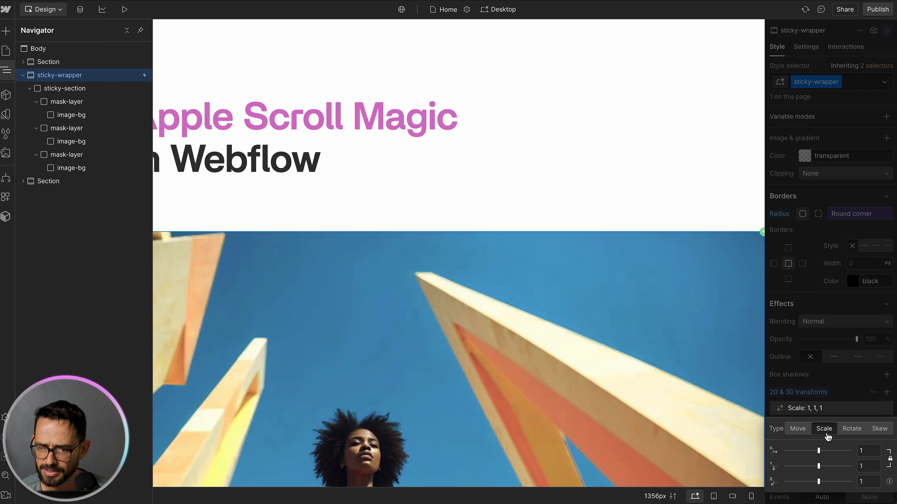
left_click(866, 451)
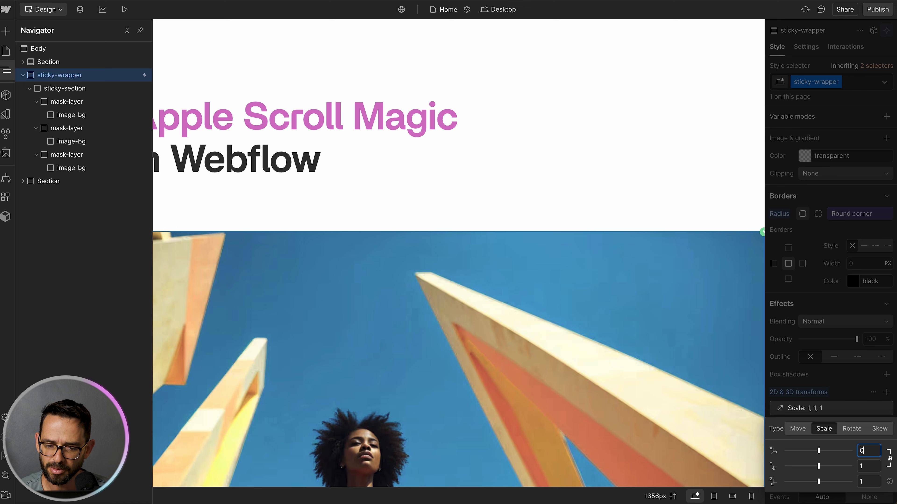
key("Return")
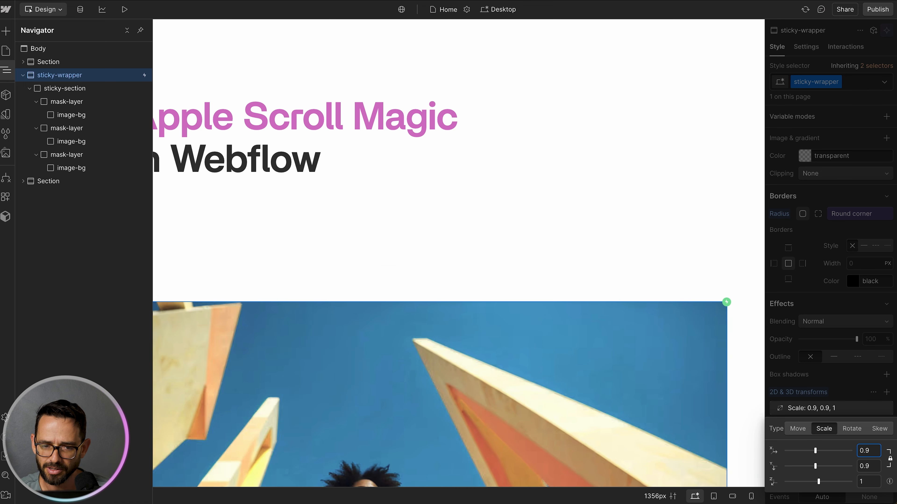
key("Up")
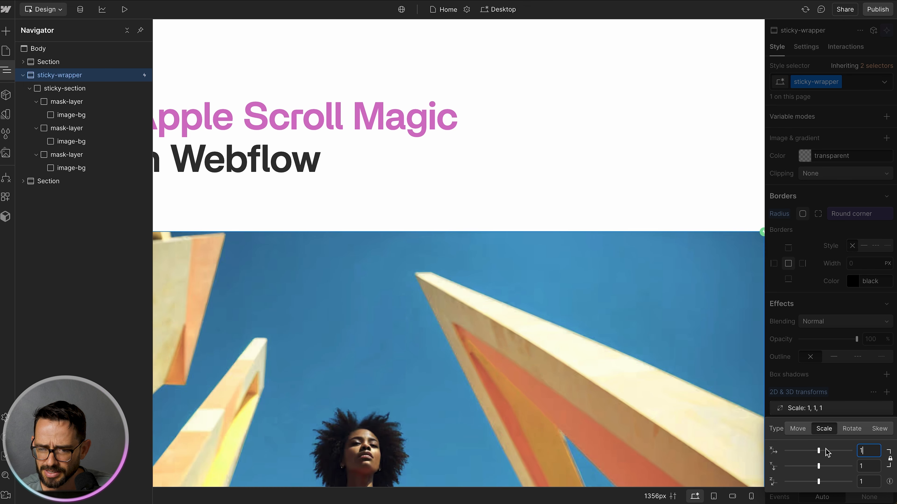
left_click(833, 407)
left_click(887, 410)
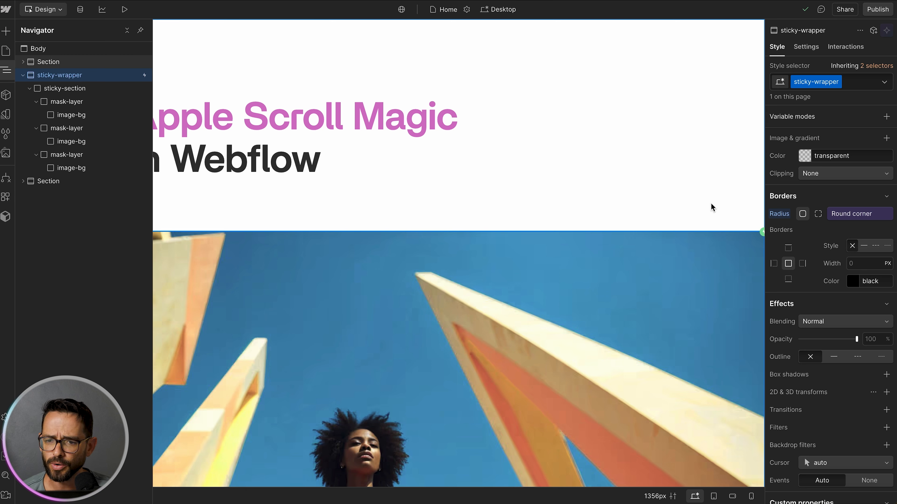
Step: Add a second While scrolling in view element trigger on the sticky-wrapper and start a new scroll animation
left_click(844, 46)
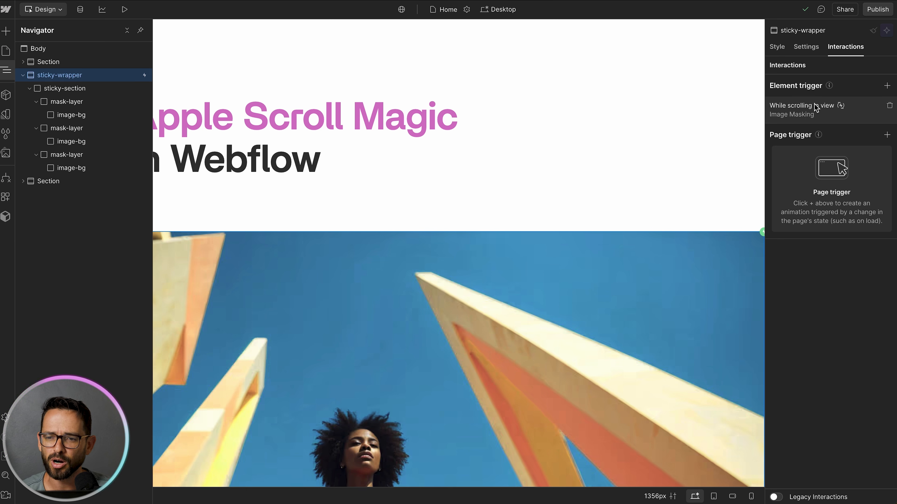
left_click(888, 86)
left_click(836, 161)
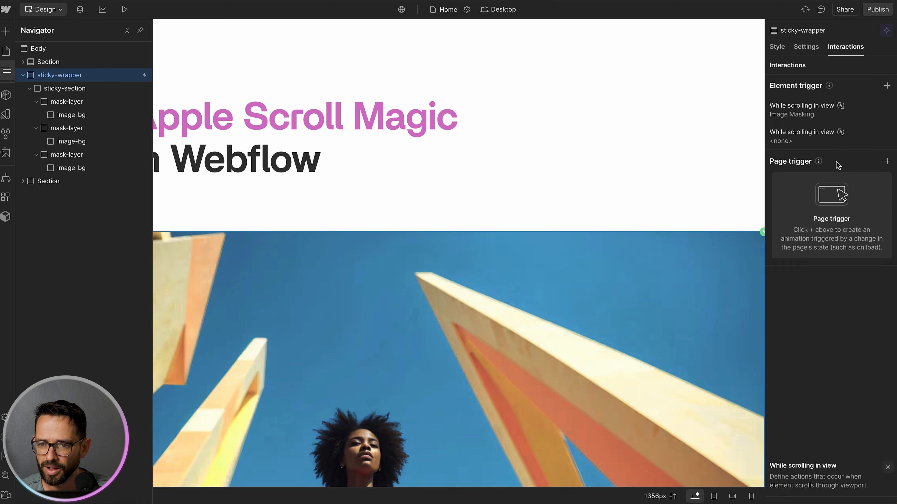
left_click(832, 143)
left_click(821, 168)
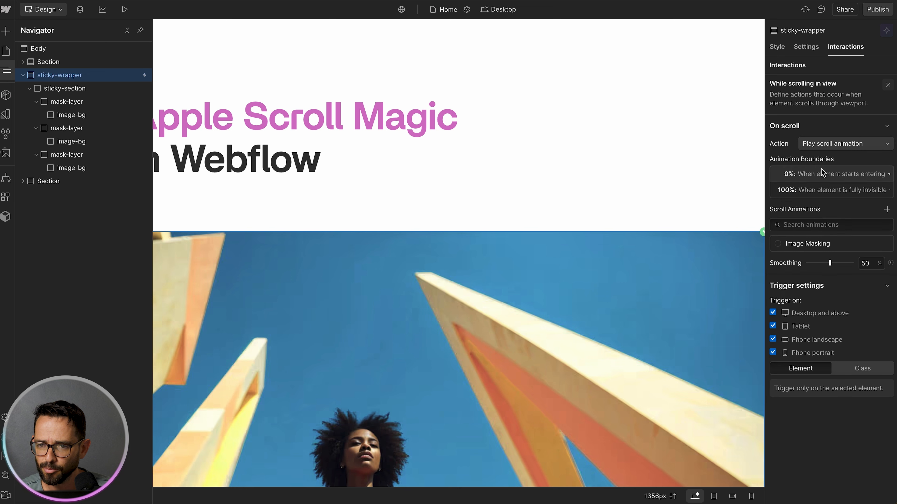
left_click(887, 209)
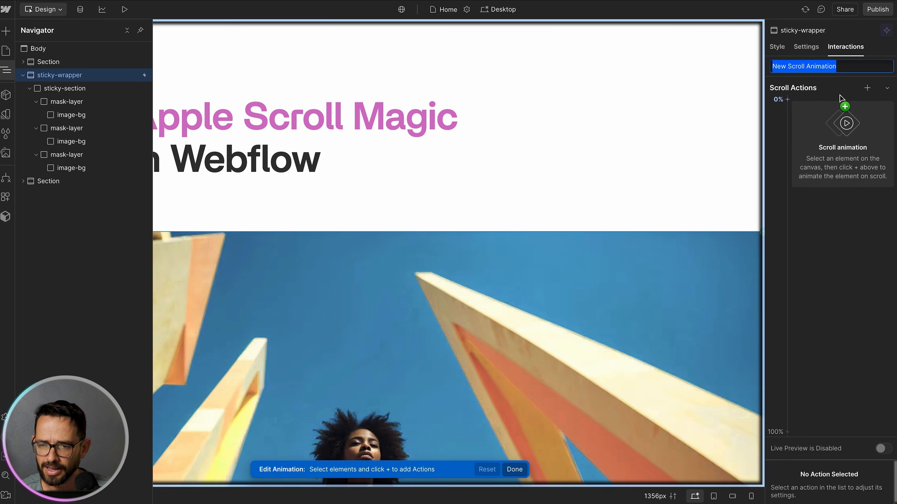
Step: Name the new scroll animation section animation scaly corners
type("c")
type("se")
key("BackSpace")
key("BackSpace")
key("BackSpace")
type("section animation")
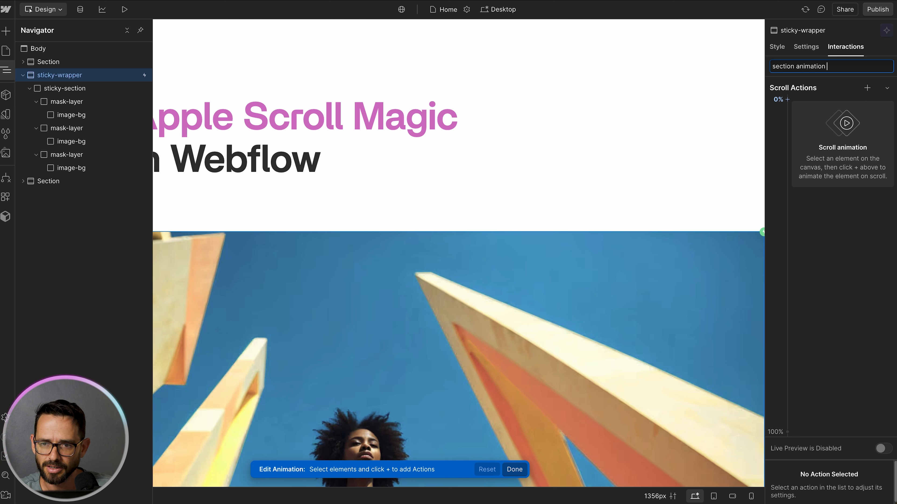
type(" scaly corners")
key("Return")
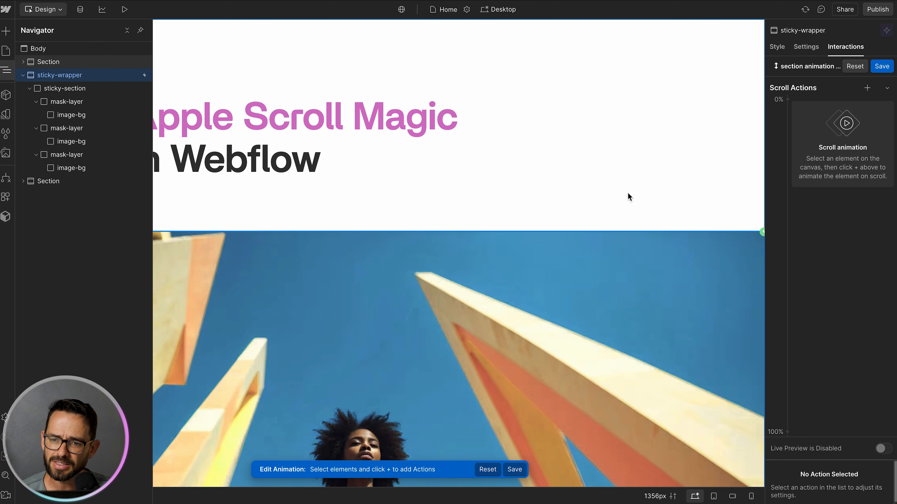
Step: Add a Scale action, move its start keyframe to 70%, and set the 100% keyframe's scale to 0.9
scroll(632, 283, "down", 5)
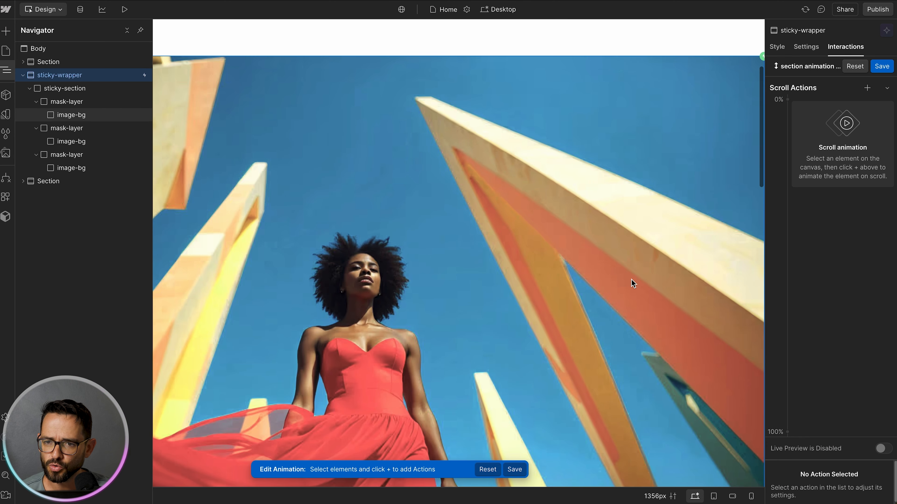
scroll(632, 281, "up", 5)
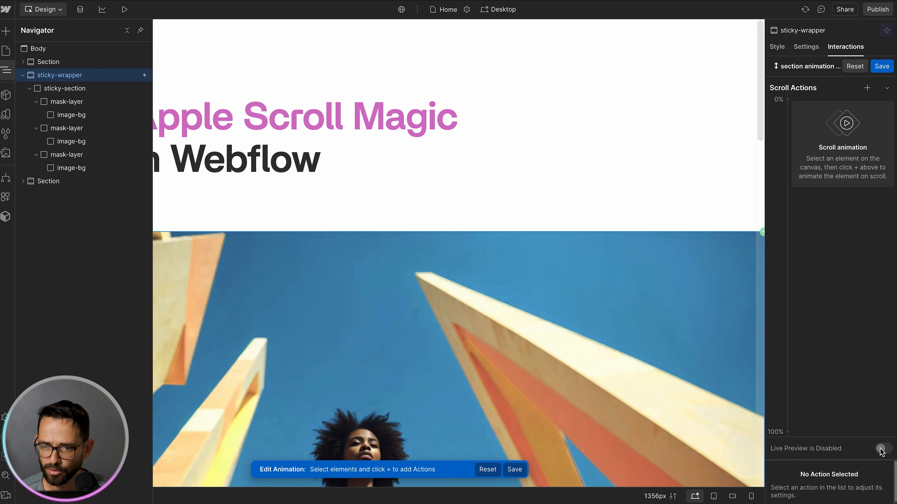
scroll(622, 275, "down", 5)
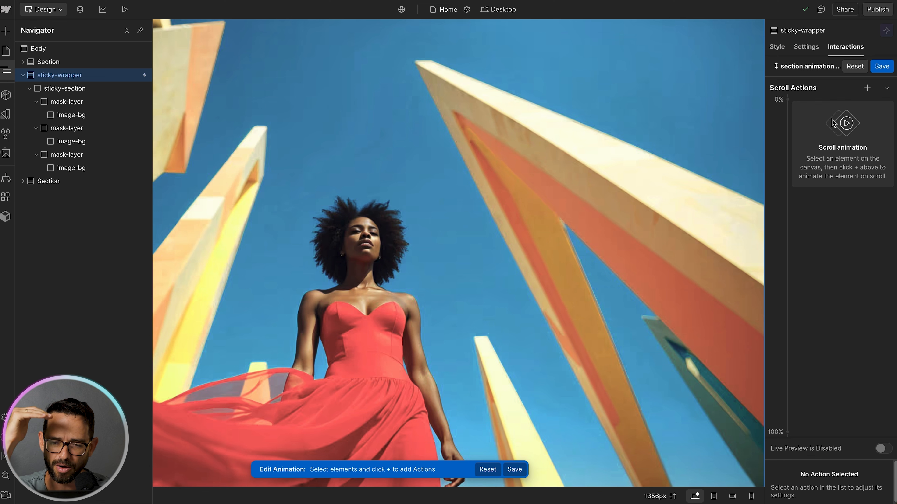
scroll(654, 197, "up", 5)
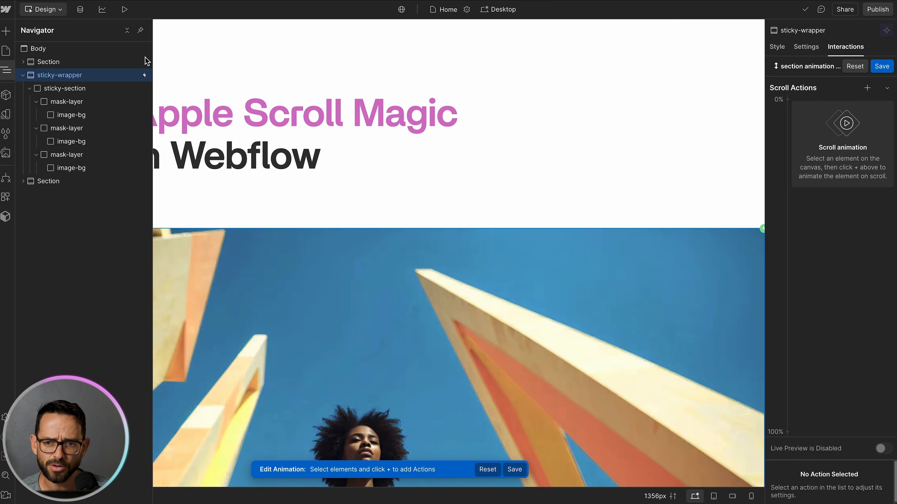
left_click(867, 88)
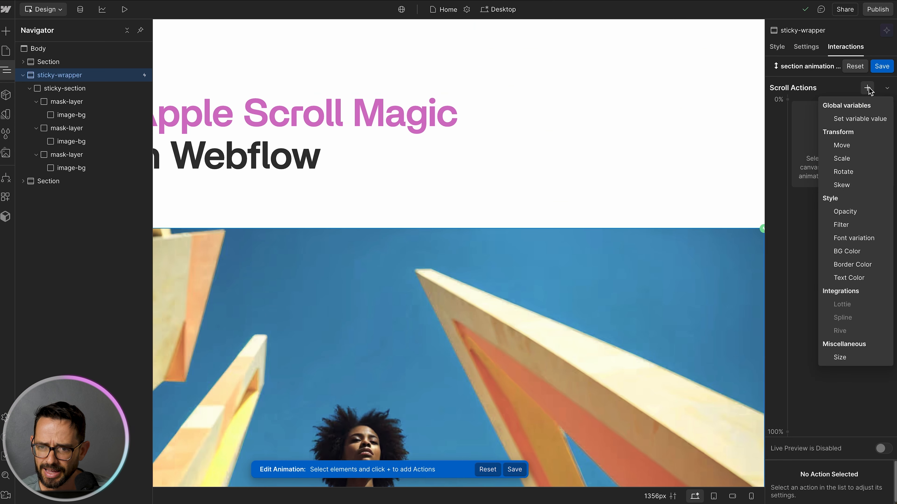
left_click(843, 163)
left_click_drag(830, 109, 833, 233)
left_click(871, 465)
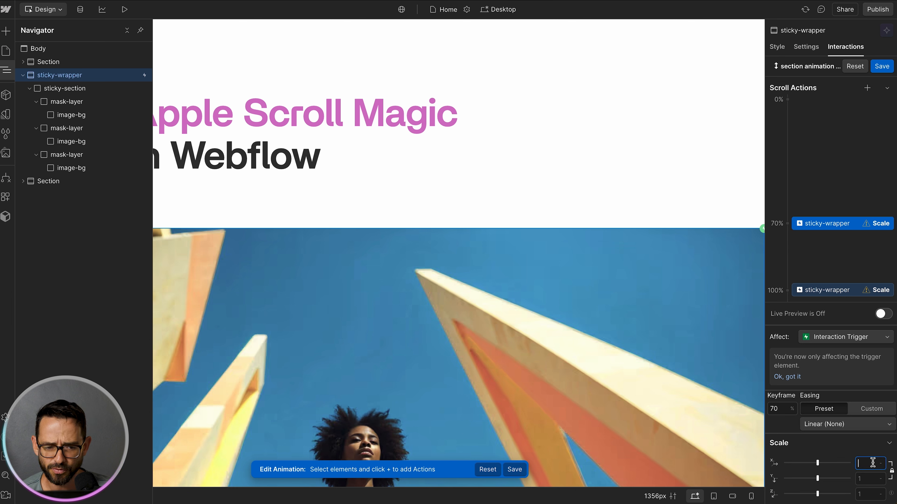
left_click(869, 477)
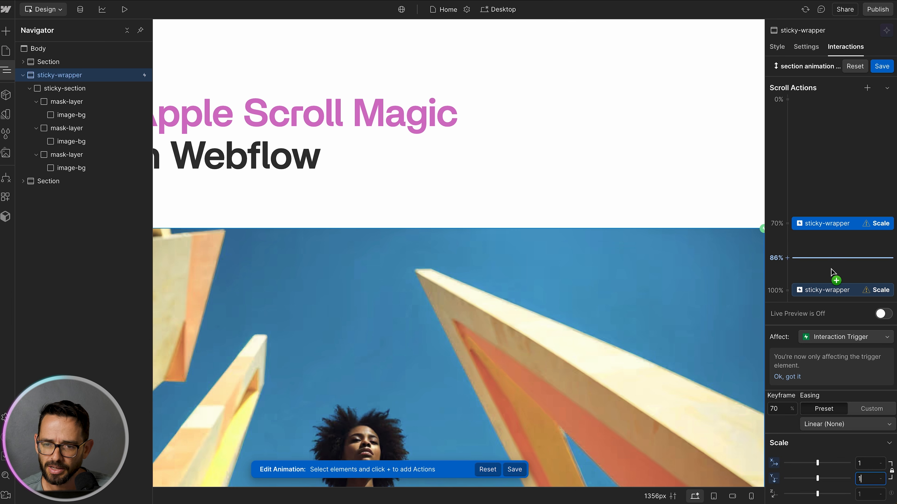
left_click(827, 292)
left_click(863, 465)
type("0.9")
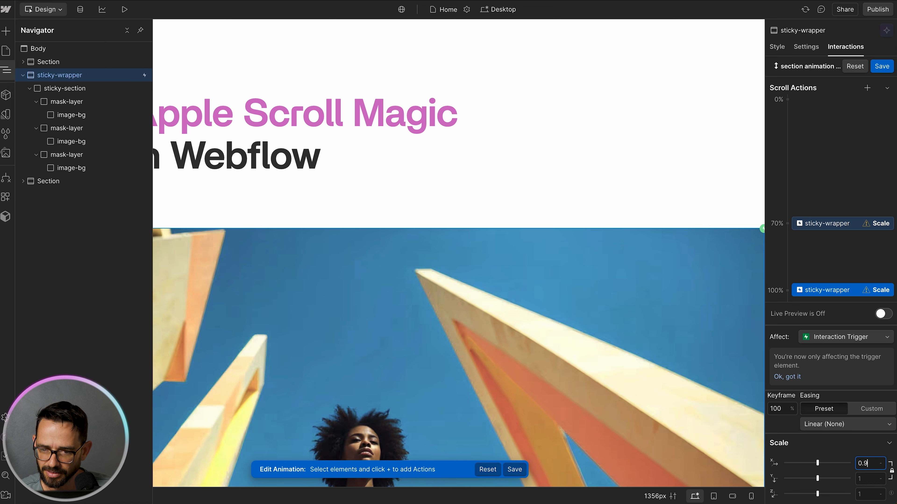
key("Return")
Step: Turn on live preview and scroll through the canvas to check the scaling animation
left_click(883, 314)
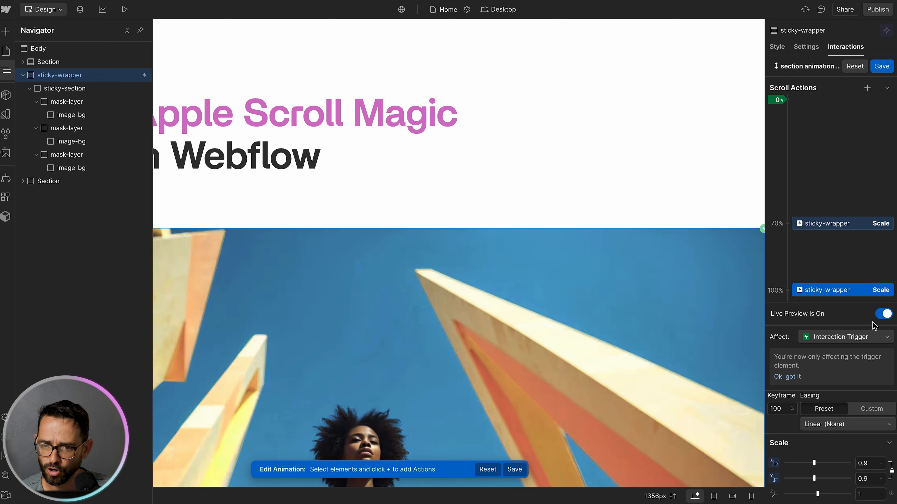
scroll(633, 191, "down", 3)
scroll(635, 193, "down", 3)
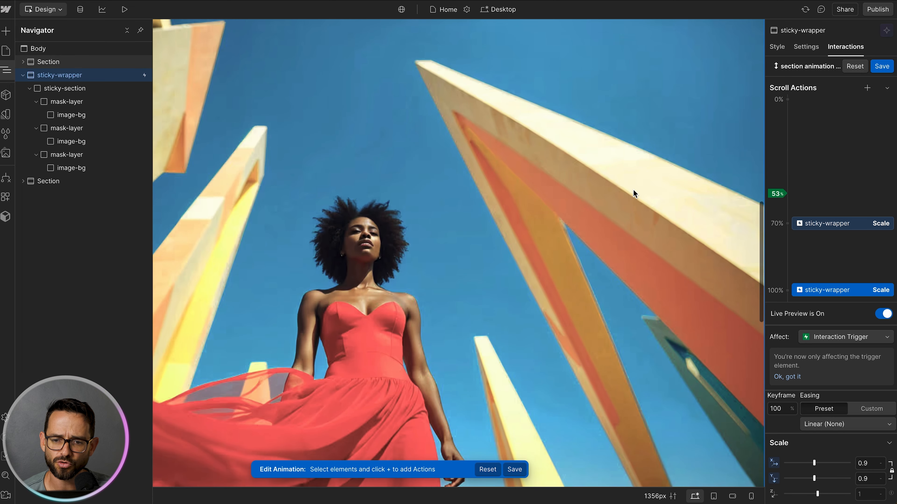
scroll(633, 191, "down", 3)
scroll(634, 191, "up", 2)
scroll(633, 191, "down", 3)
scroll(633, 190, "down", 2)
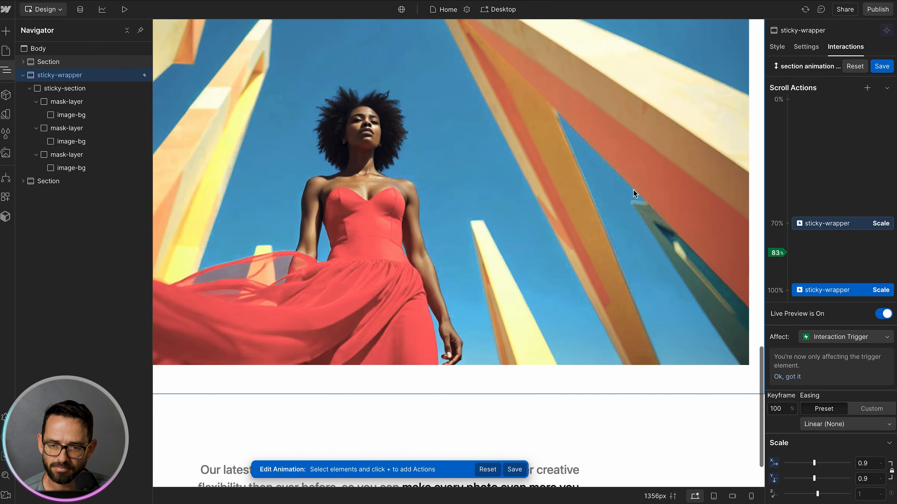
scroll(633, 189, "up", 3)
scroll(633, 189, "down", 1)
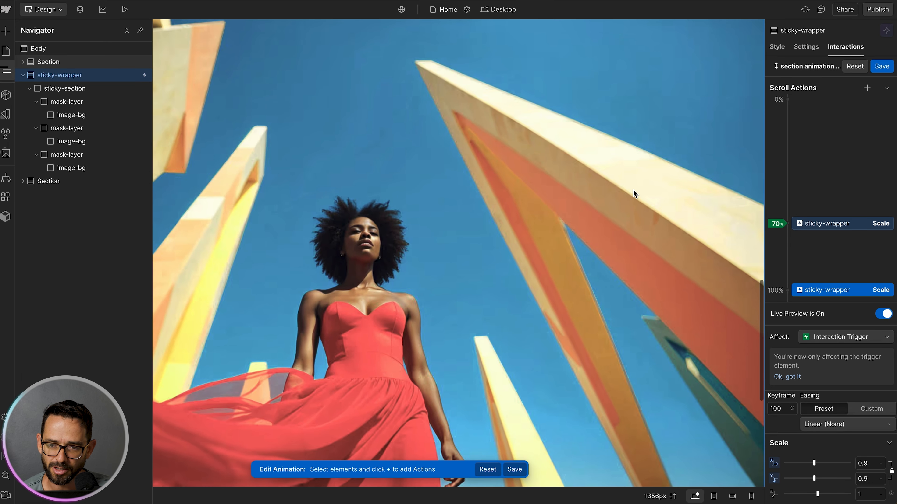
scroll(633, 189, "down", 1)
scroll(633, 189, "up", 1)
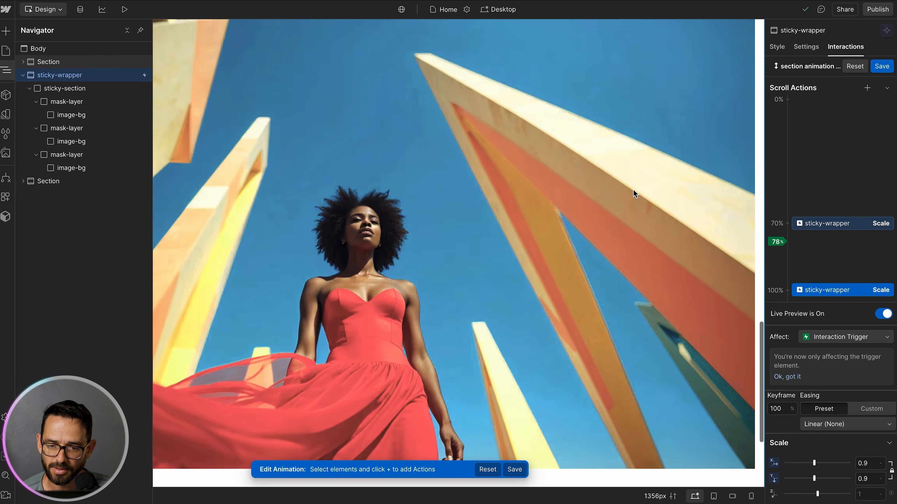
scroll(633, 192, "down", 1)
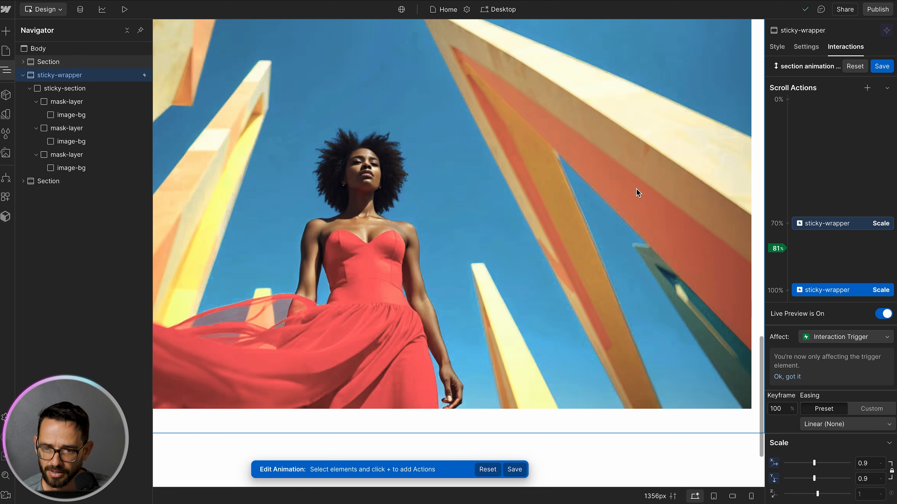
Step: Move the Scale keyframes to 81% and 94% of the scroll, keeping live preview on
left_click_drag(831, 222, 824, 255)
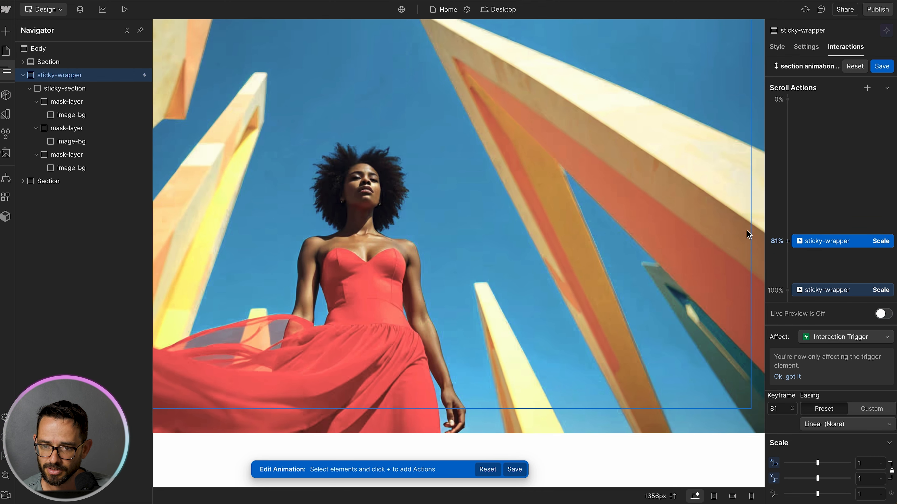
left_click(883, 314)
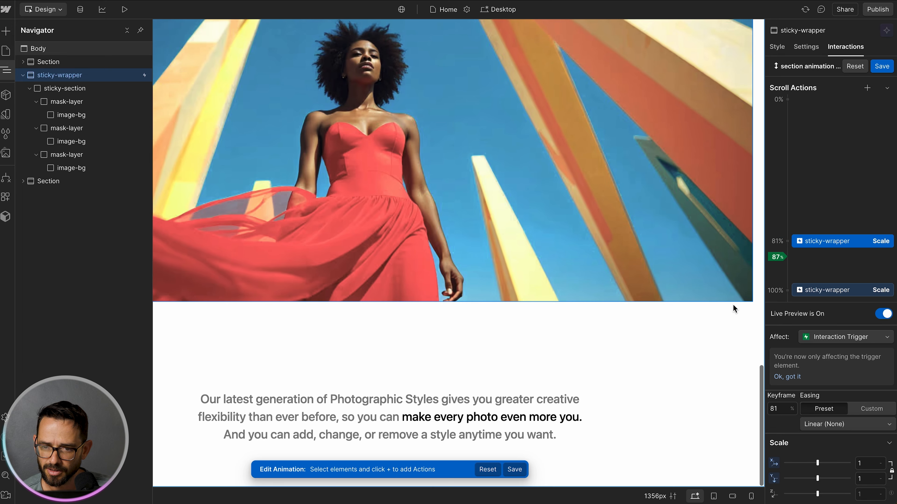
left_click_drag(811, 291, 812, 272)
left_click(881, 314)
Step: Scroll the canvas up and down to check the adjusted scaling animation
scroll(486, 183, "down", 3)
scroll(486, 184, "down", 5)
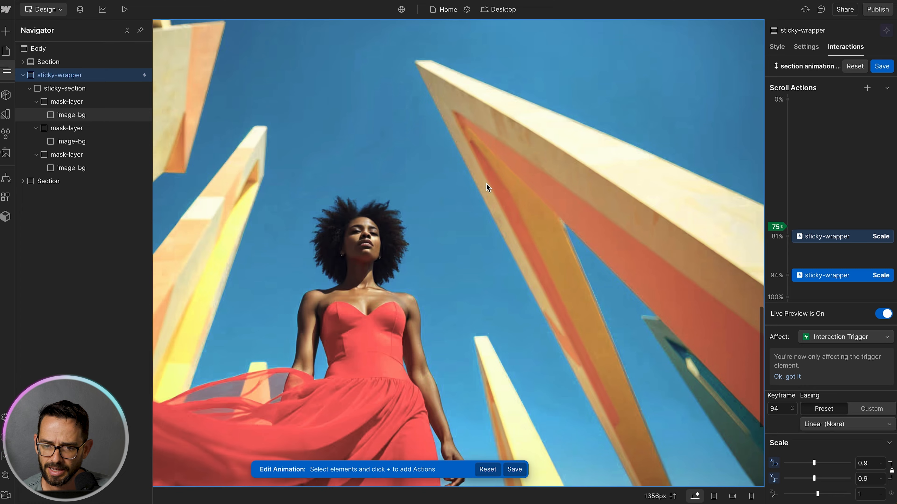
scroll(486, 184, "up", 2)
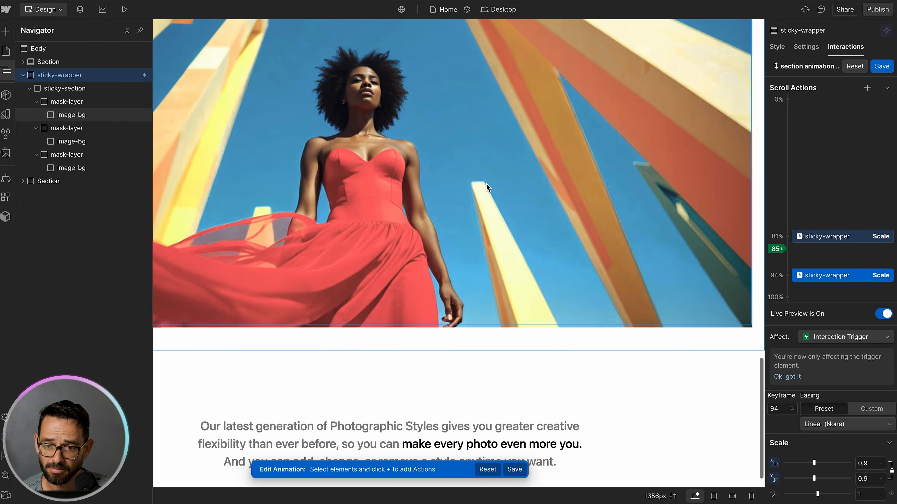
scroll(486, 184, "down", 2)
scroll(491, 191, "up", 2)
scroll(491, 191, "down", 2)
scroll(491, 192, "up", 2)
scroll(490, 187, "down", 2)
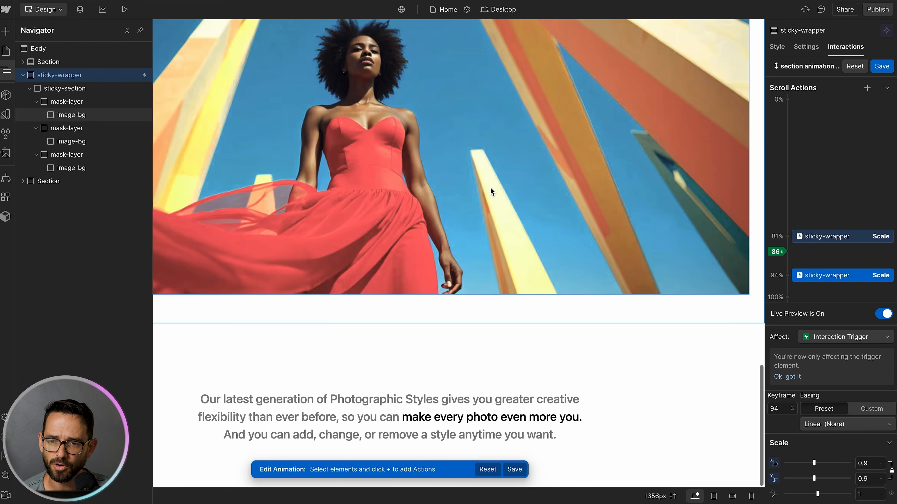
scroll(491, 187, "up", 2)
scroll(530, 166, "down", 2)
scroll(514, 168, "down", 2)
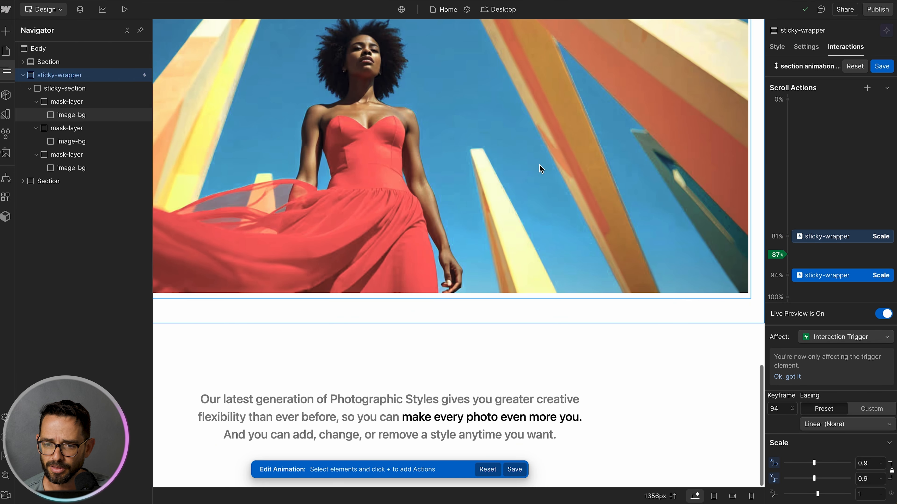
Step: At the 81% keyframe, add a Set variable value action using the Round corner variable
left_click(827, 237)
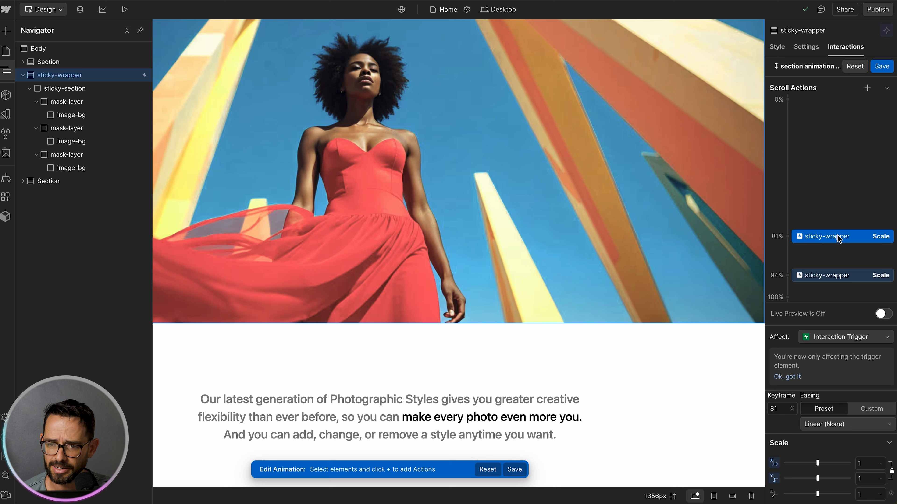
left_click(867, 88)
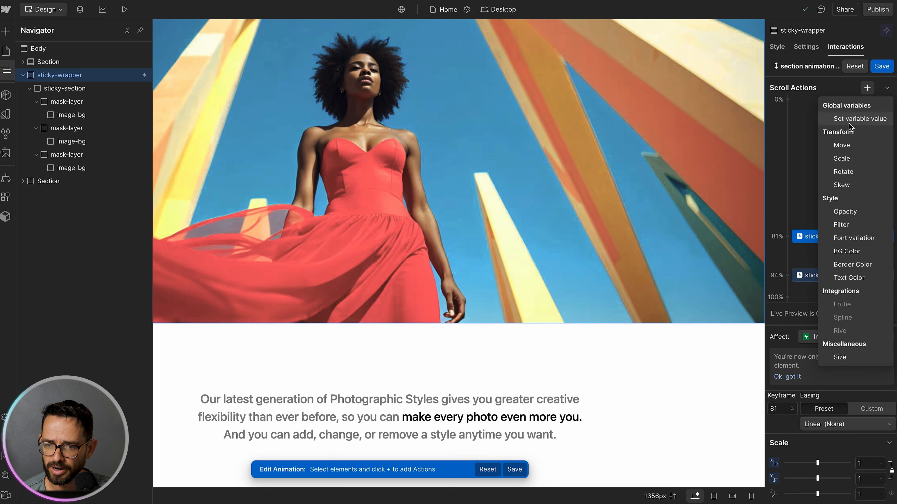
left_click(860, 119)
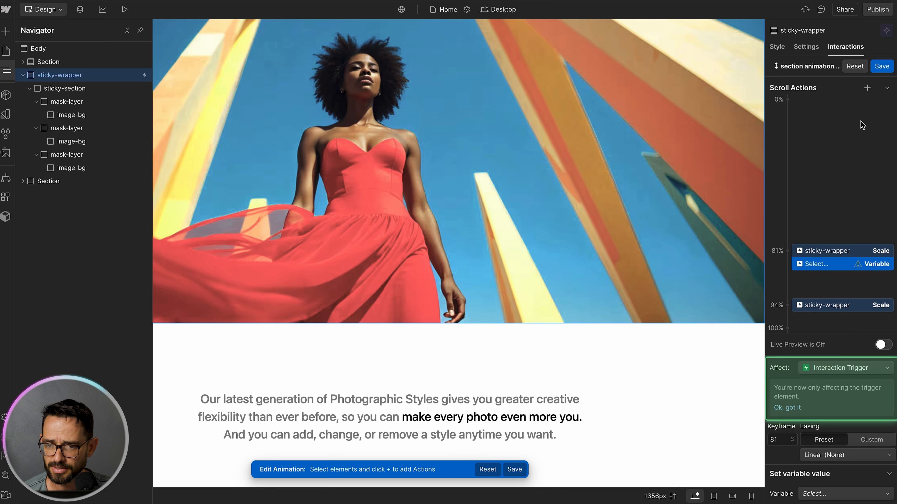
left_click(817, 494)
left_click(823, 495)
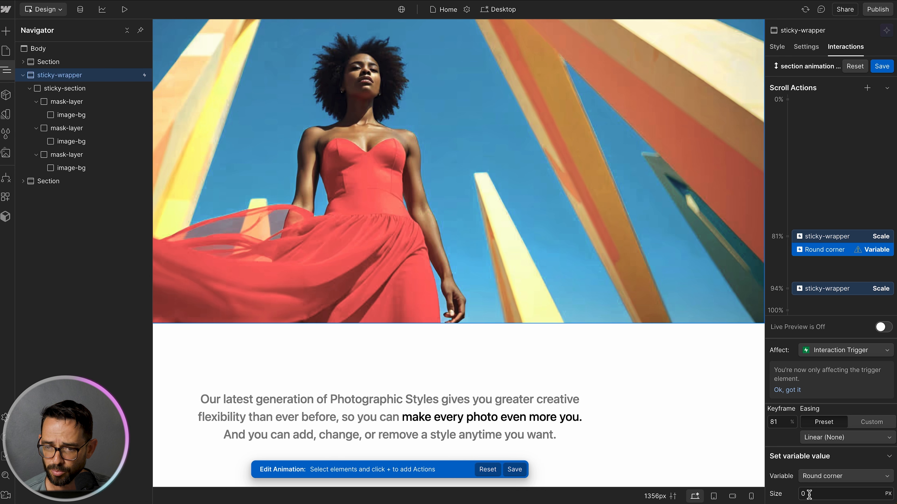
Step: Duplicate the Round corner action, move the copy to the 94% keyframe, and set its size to 50 px
right_click(847, 252)
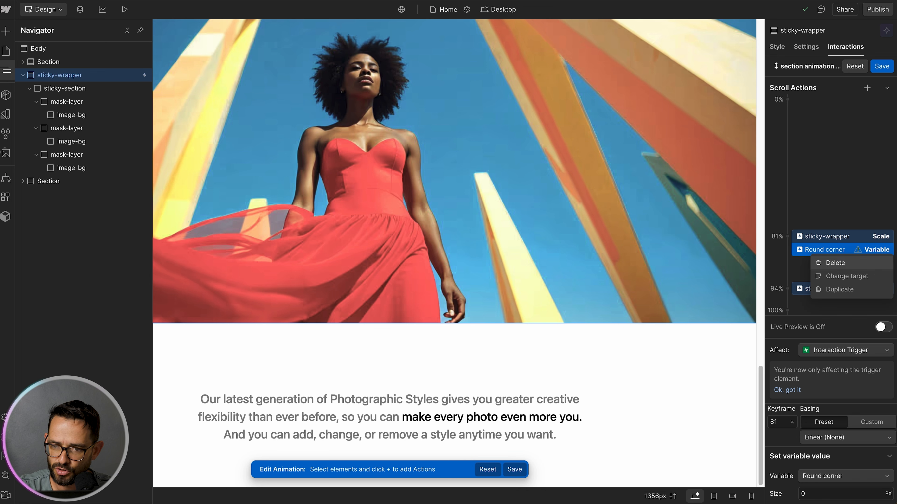
left_click(846, 293)
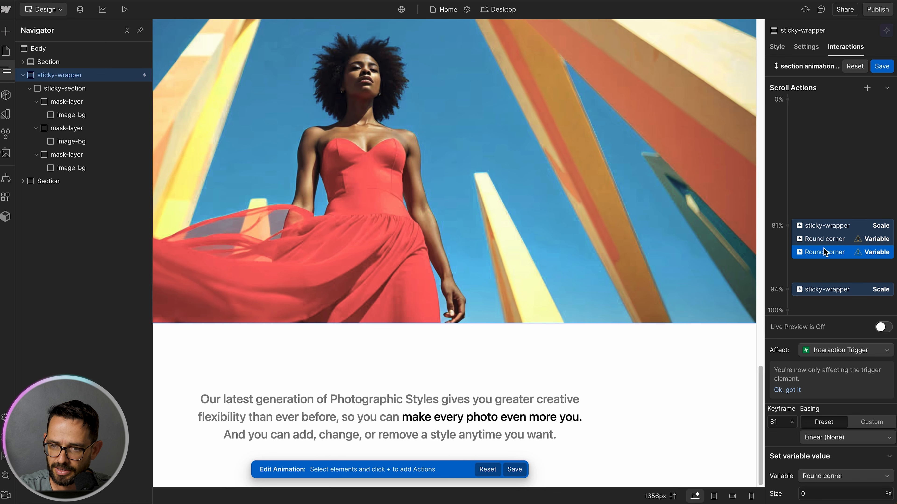
left_click_drag(826, 269, 826, 293)
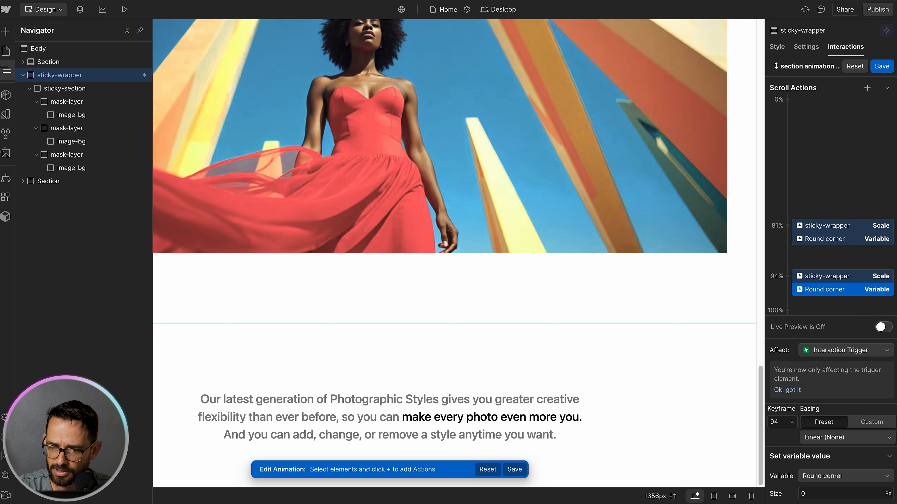
type("50")
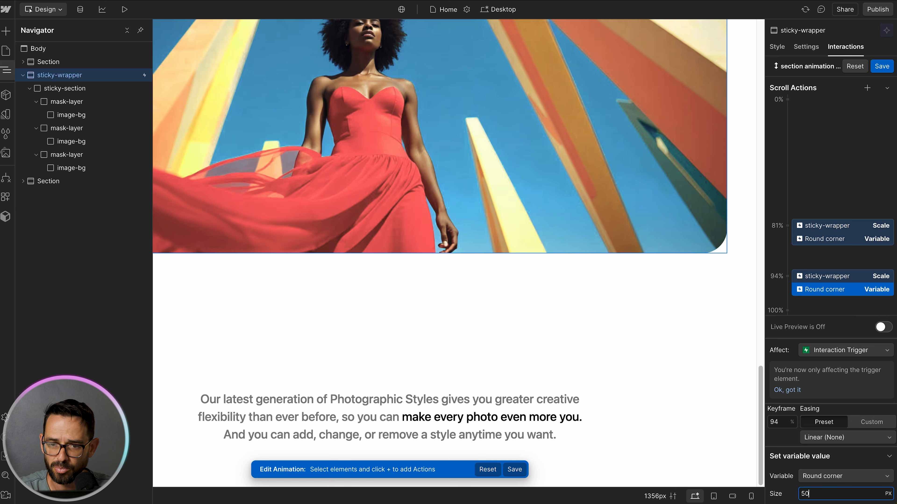
Step: Check the rounded-corner animation by scrolling the canvas with live preview on, and save the scroll animation
left_click(882, 327)
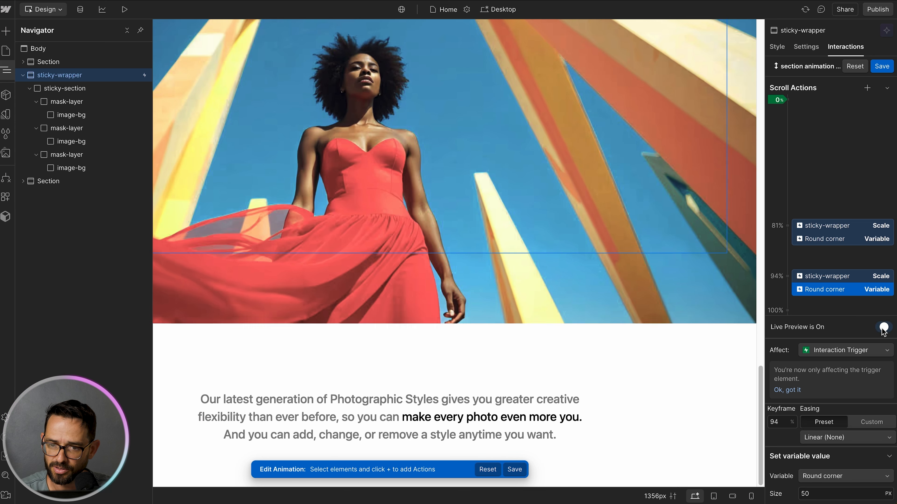
scroll(629, 232, "up", 5)
scroll(628, 232, "down", 5)
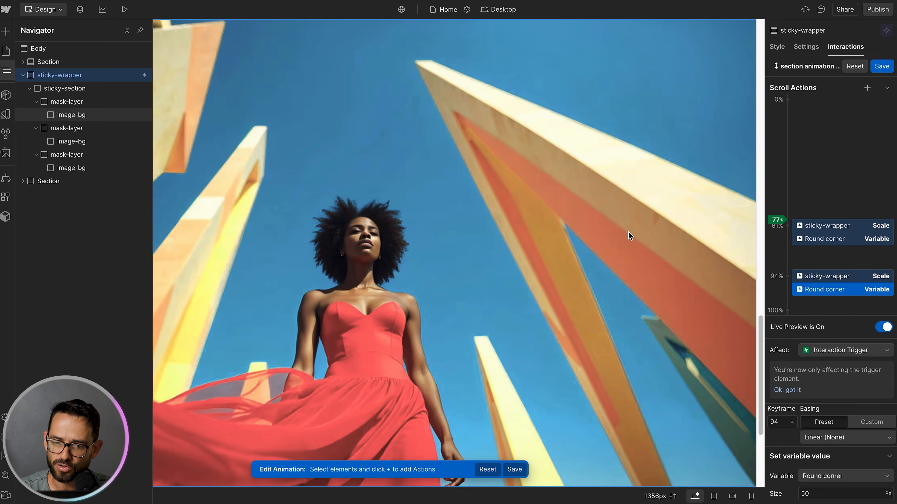
scroll(628, 232, "down", 1)
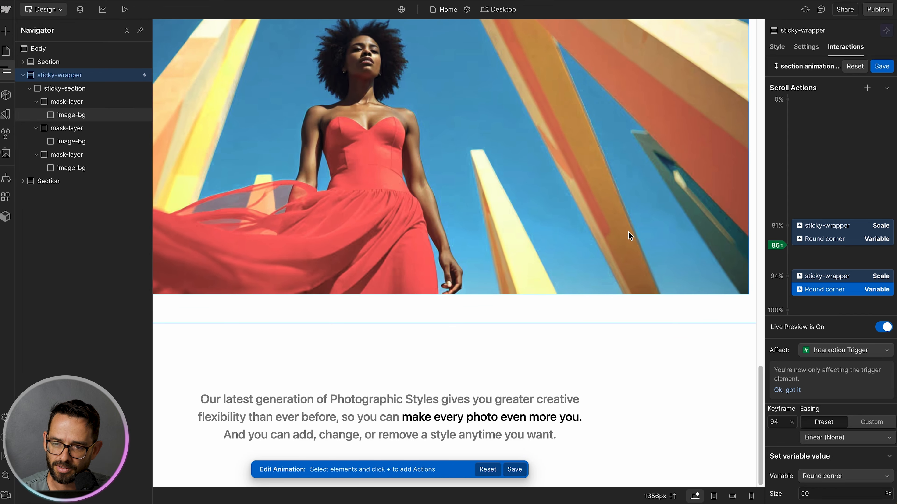
scroll(629, 233, "up", 3)
scroll(628, 232, "down", 3)
scroll(628, 232, "up", 3)
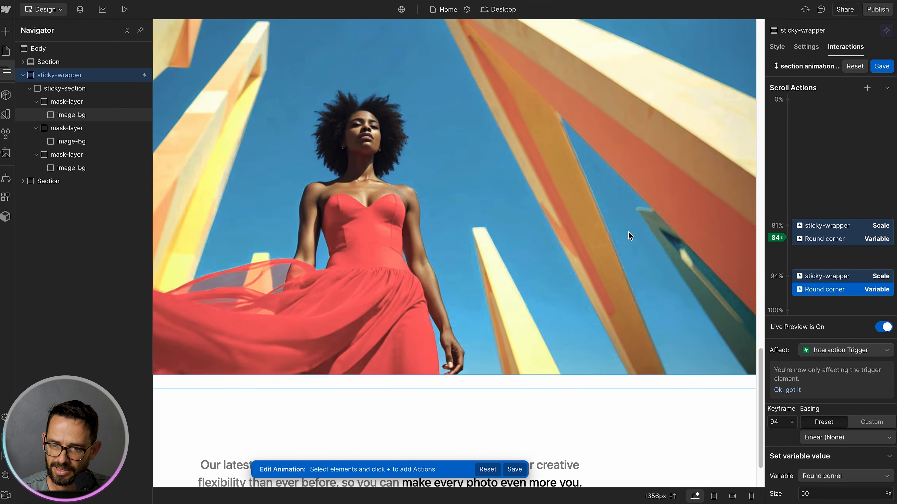
scroll(629, 233, "down", 3)
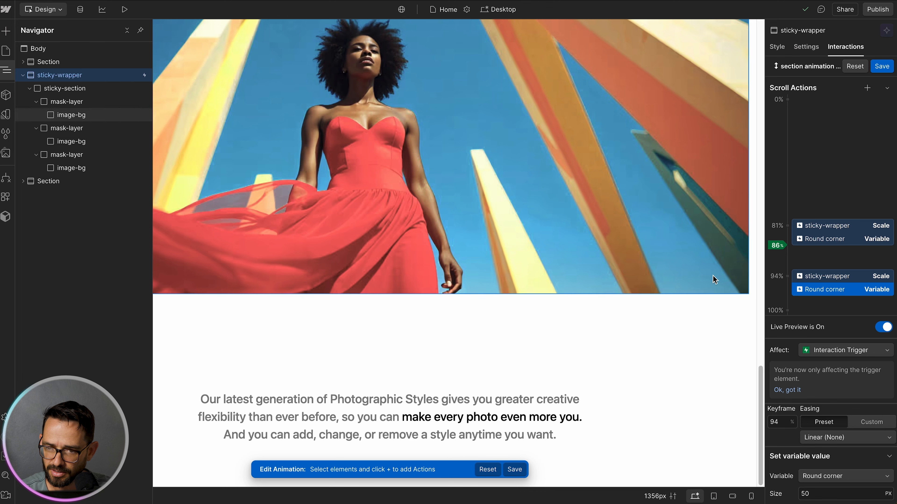
scroll(642, 228, "up", 3)
scroll(643, 229, "down", 3)
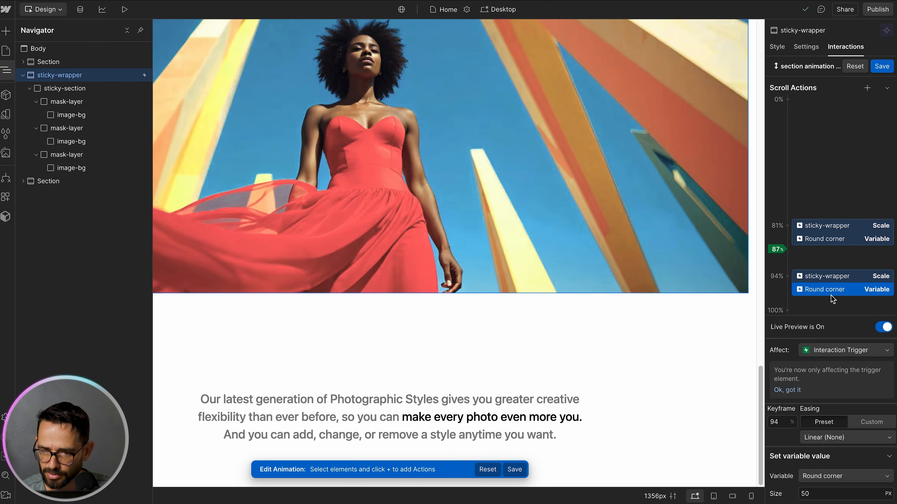
left_click(882, 66)
scroll(529, 120, "up", 10)
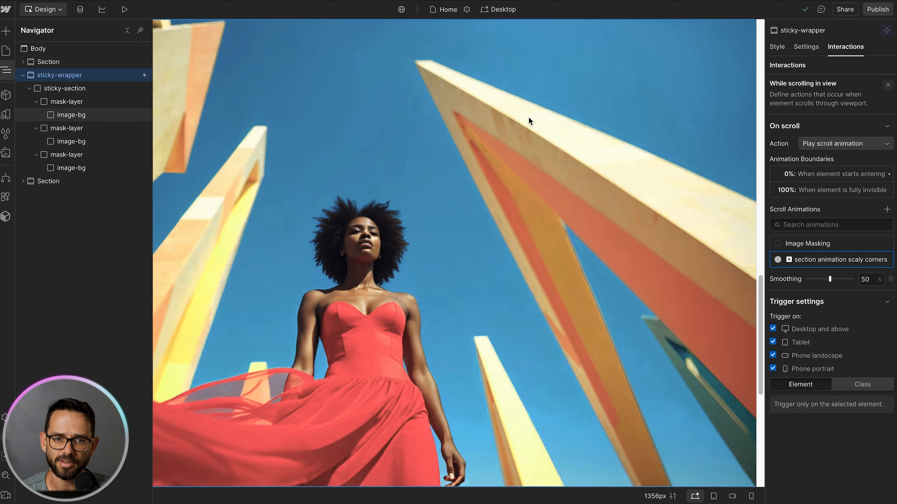
Step: Preview the page and scroll through the full masking, scaling and rounded-corner effect
left_click(124, 9)
scroll(299, 186, "up", 5)
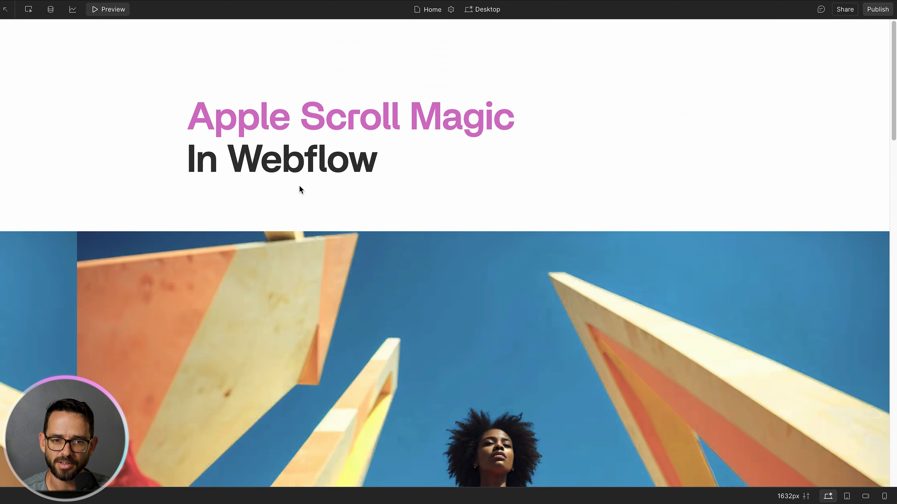
scroll(120, 70, "down", 6)
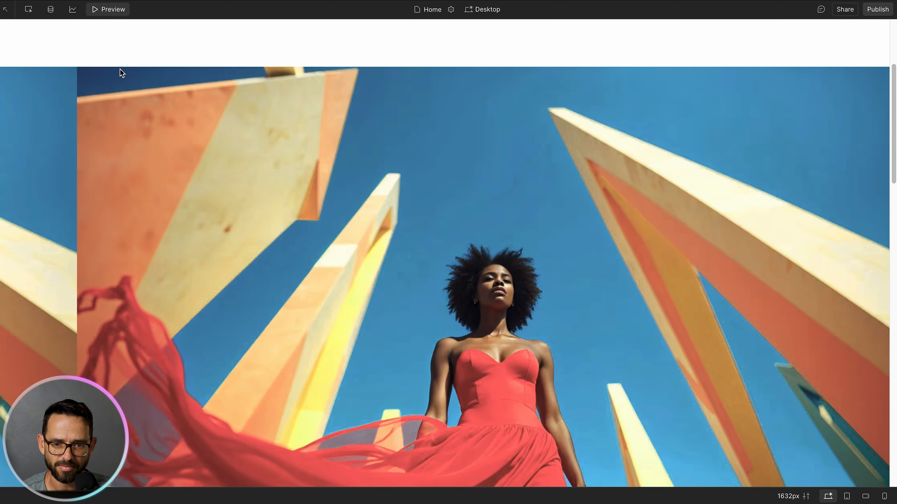
scroll(120, 69, "up", 5)
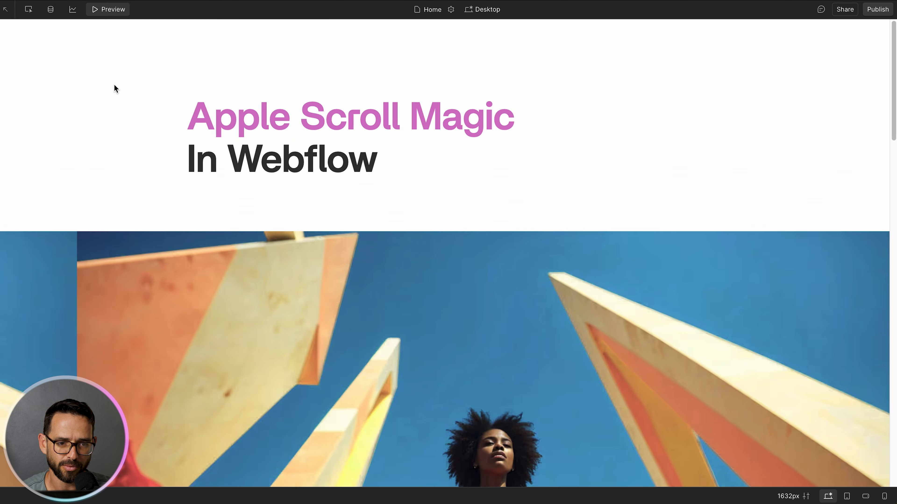
left_click(100, 10)
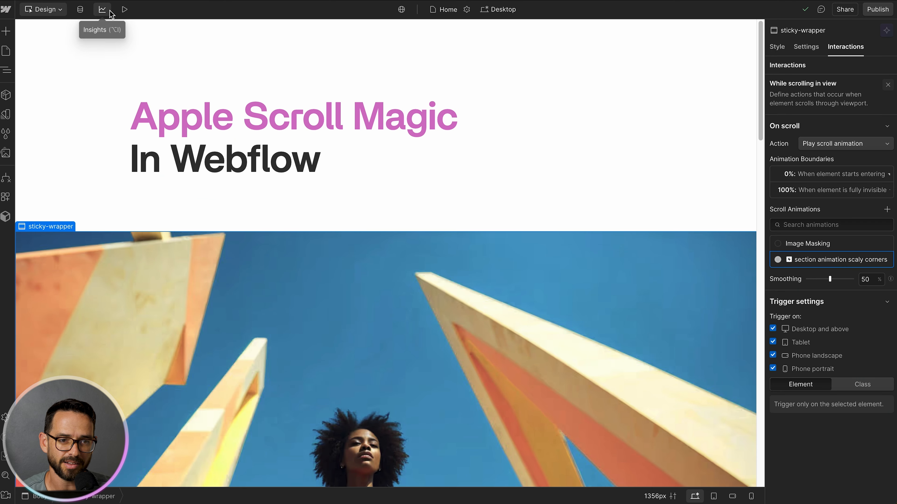
left_click(124, 10)
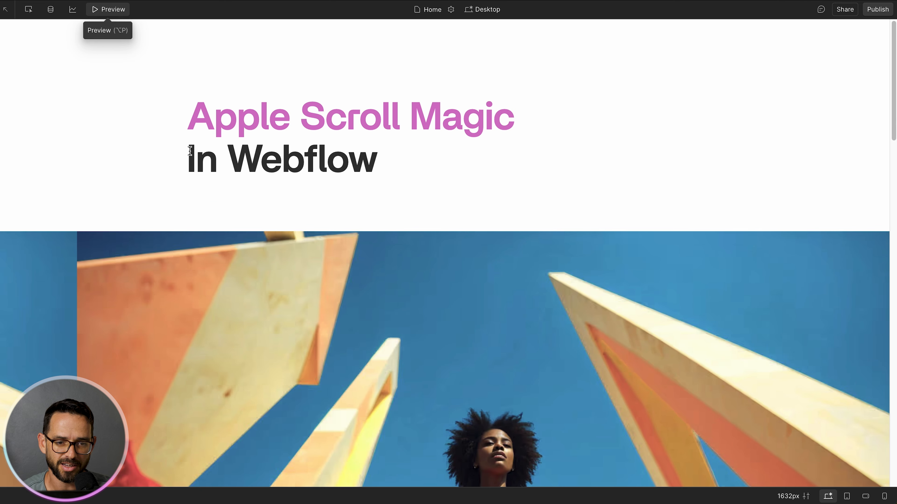
scroll(190, 151, "down", 5)
scroll(190, 151, "up", 3)
scroll(190, 151, "down", 1)
scroll(190, 151, "up", 4)
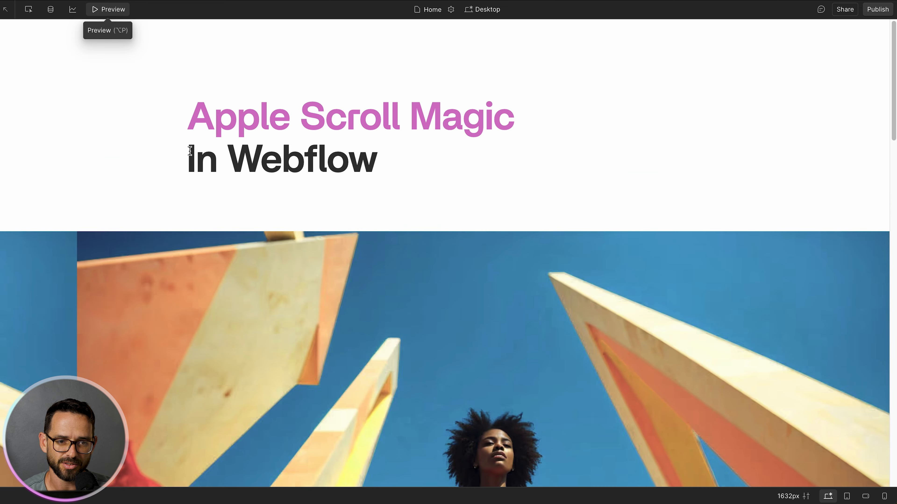
scroll(208, 82, "down", 5)
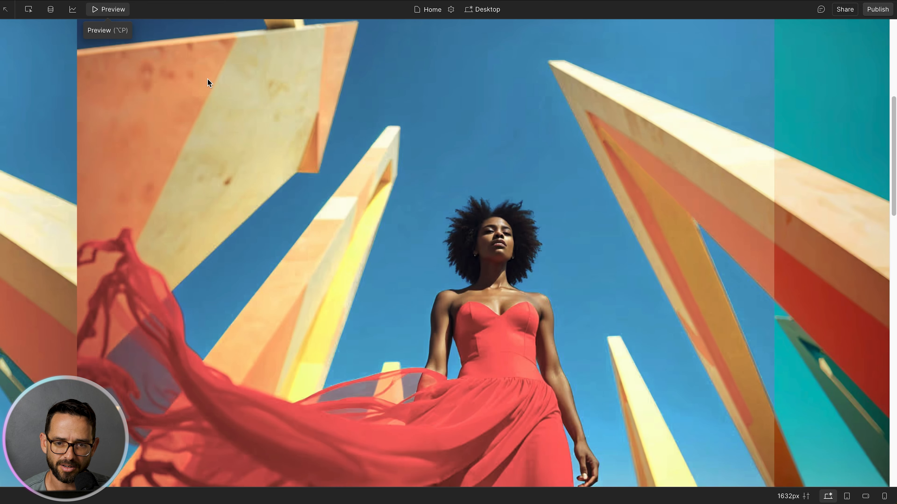
scroll(207, 78, "down", 5)
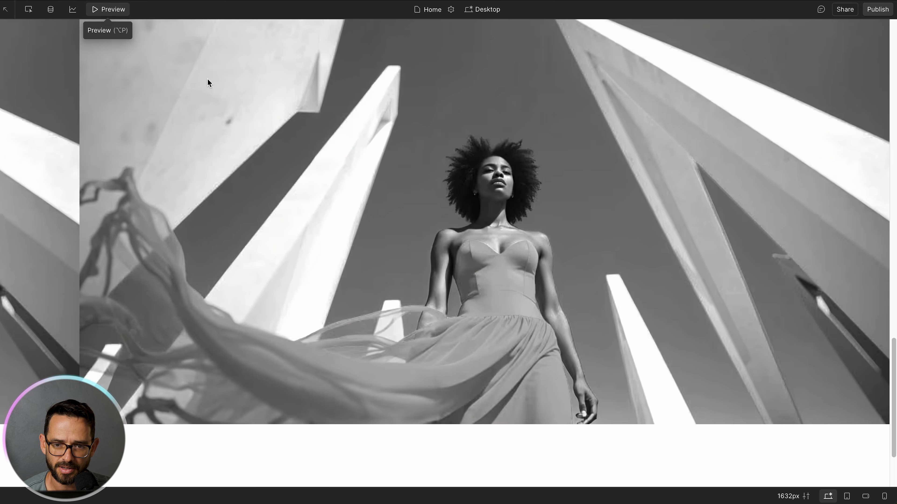
scroll(207, 79, "down", 2)
scroll(207, 78, "up", 3)
scroll(207, 79, "down", 3)
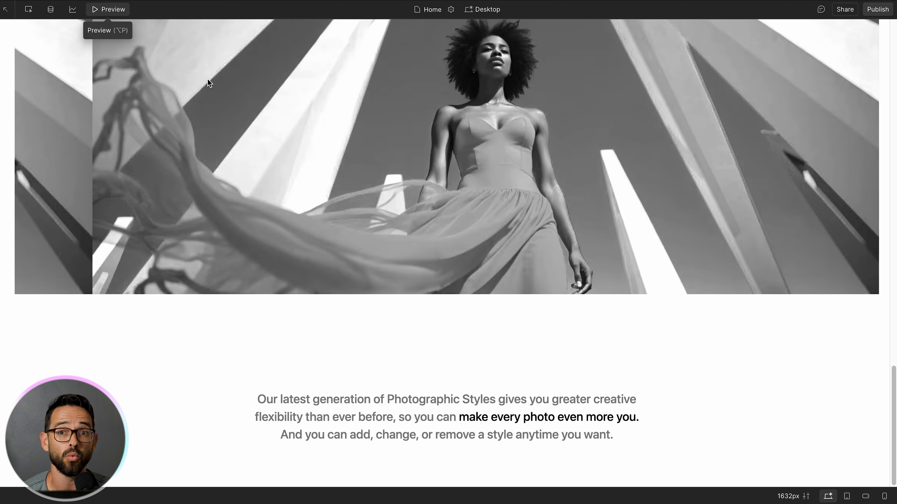
scroll(173, 283, "up", 5)
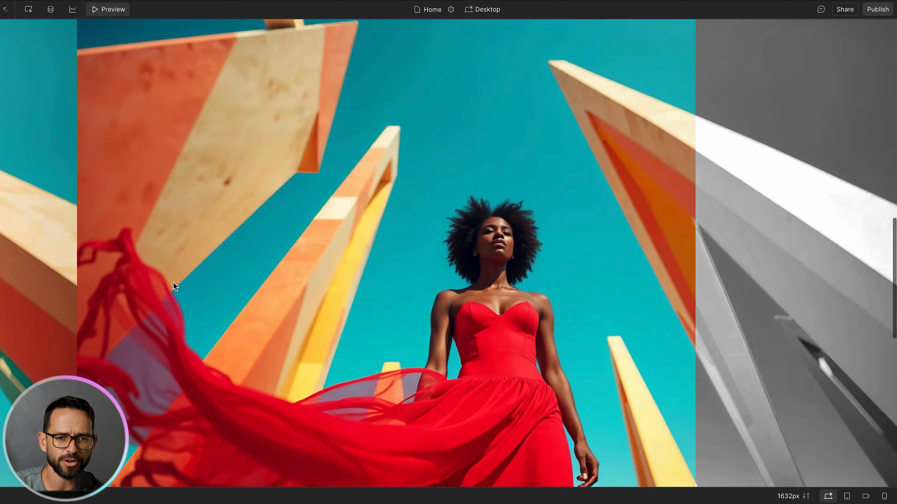
scroll(173, 282, "up", 5)
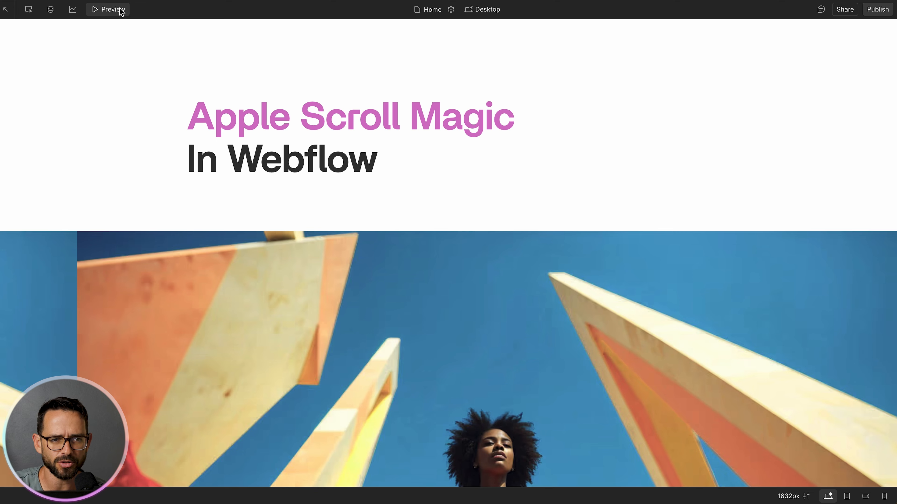
left_click(121, 11)
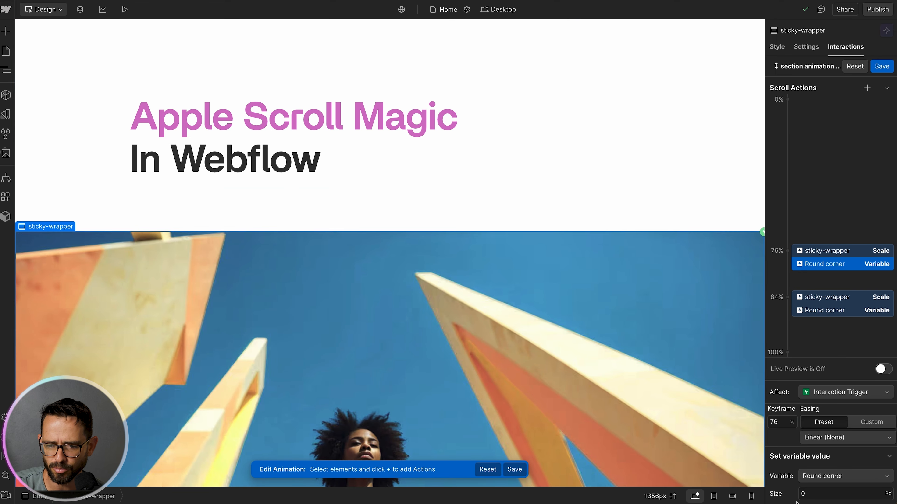
Step: Set the Round corner action at the 76% keyframe to a size of 1 px
left_click(841, 311)
left_click(838, 264)
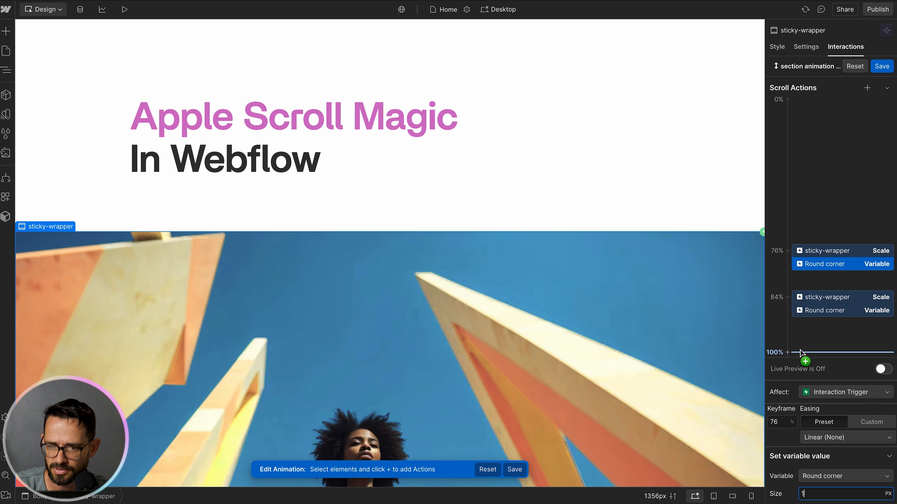
left_click(821, 313)
left_click(829, 265)
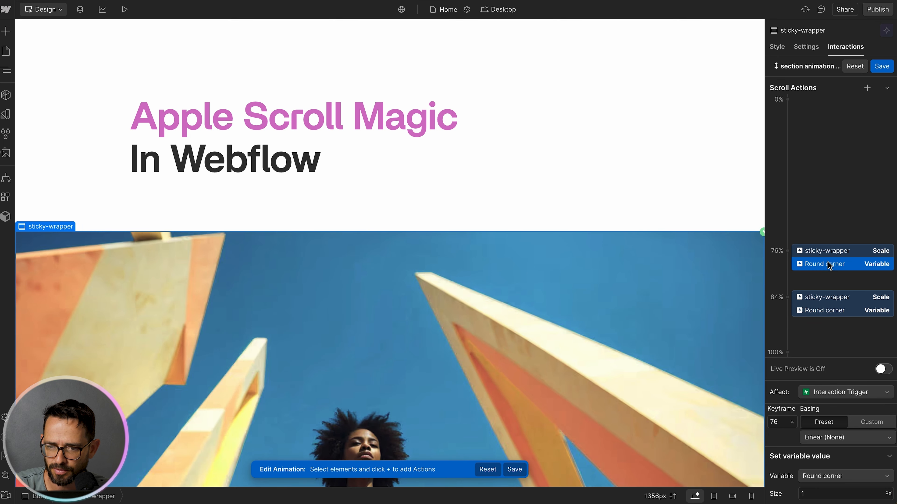
Step: Turn on live preview, scroll the canvas to check the rounded-corner scaling, and save the scroll animation
left_click(882, 368)
scroll(649, 146, "down", 5)
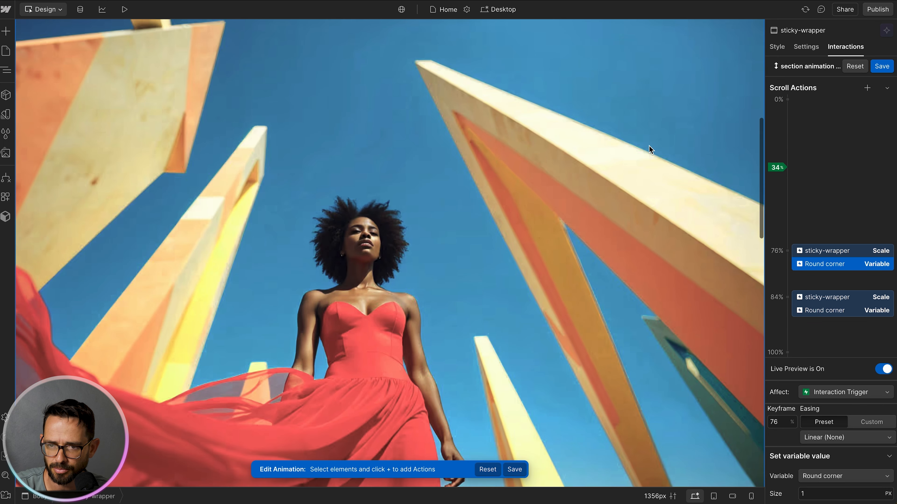
scroll(648, 146, "down", 5)
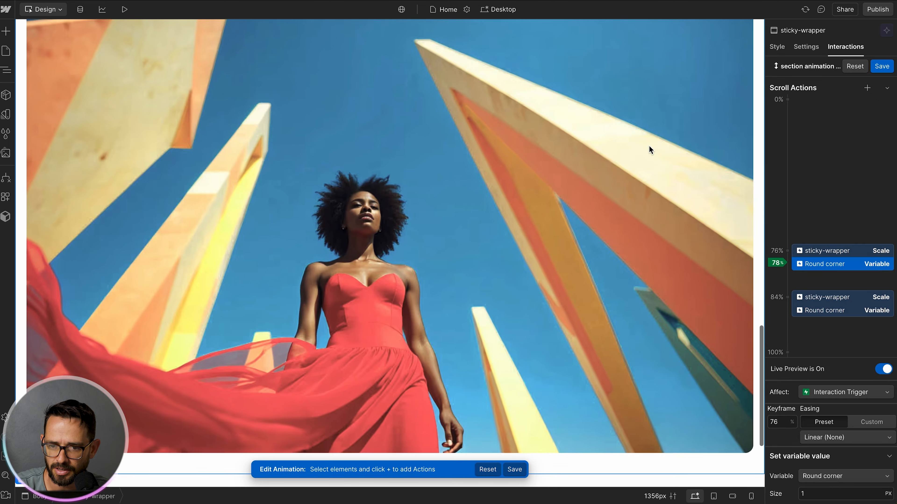
scroll(649, 146, "down", 3)
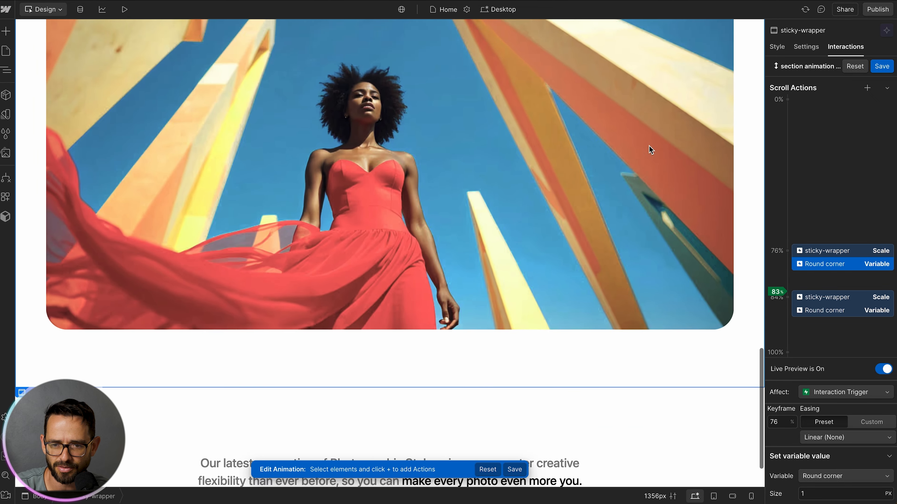
scroll(649, 146, "up", 7)
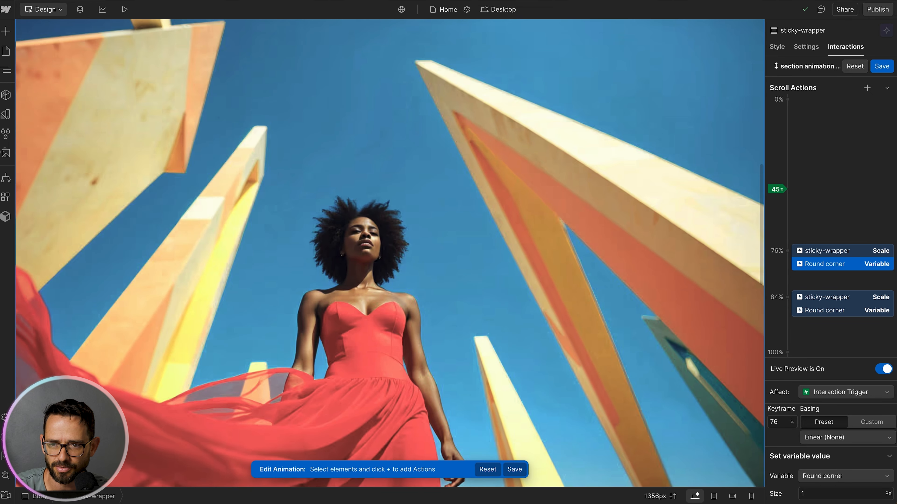
left_click(880, 67)
scroll(476, 109, "up", 10)
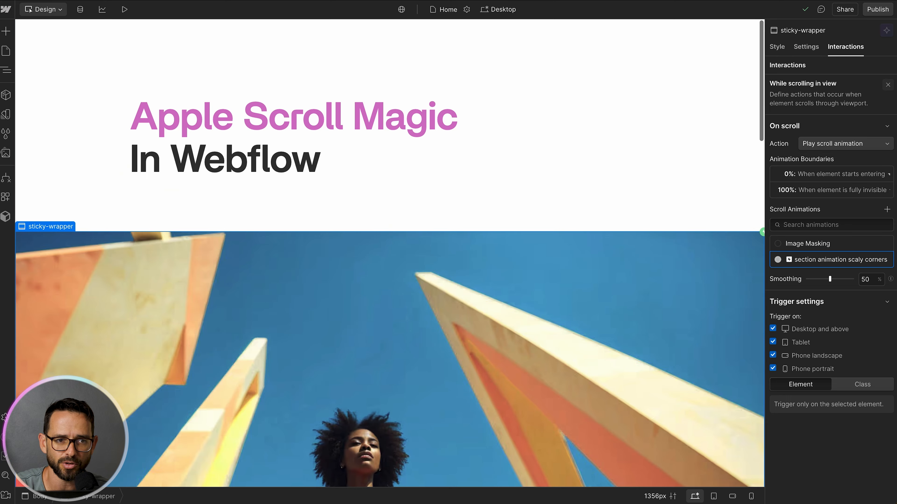
Step: Preview the page and scroll up and down through the masking and rounded-corner effect
left_click(126, 10)
scroll(138, 111, "down", 5)
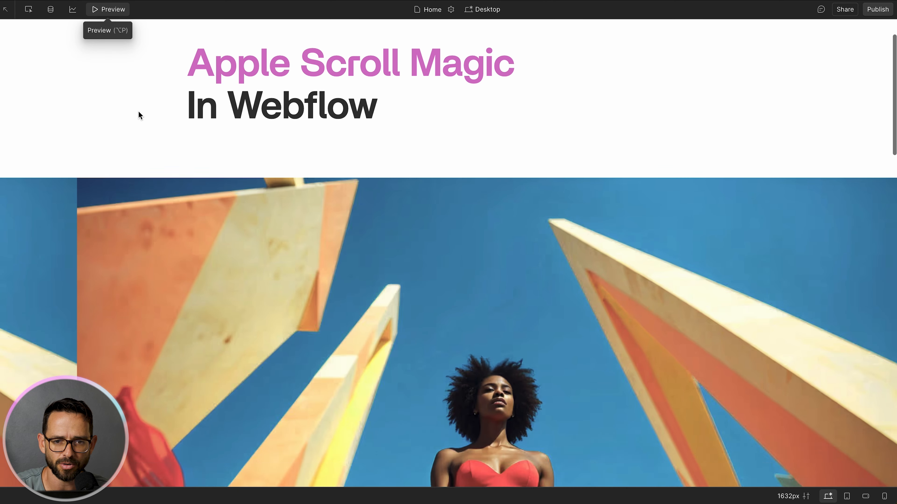
scroll(138, 111, "down", 10)
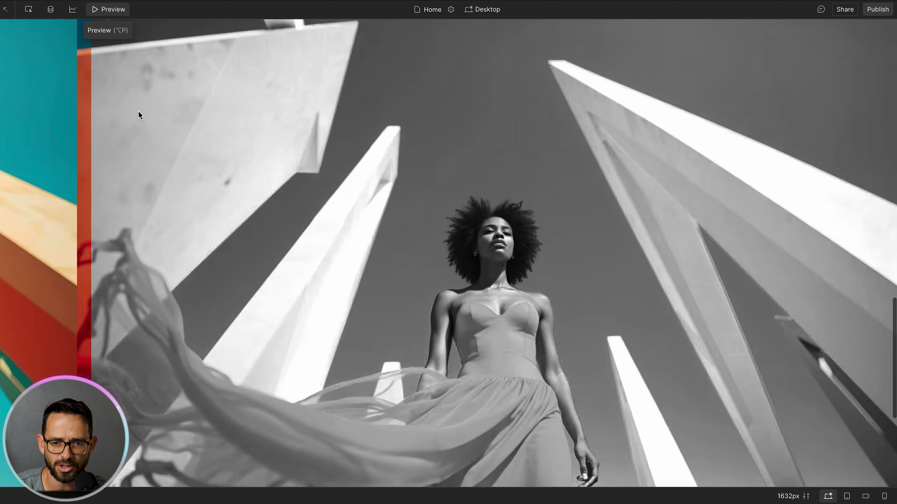
scroll(138, 111, "up", 5)
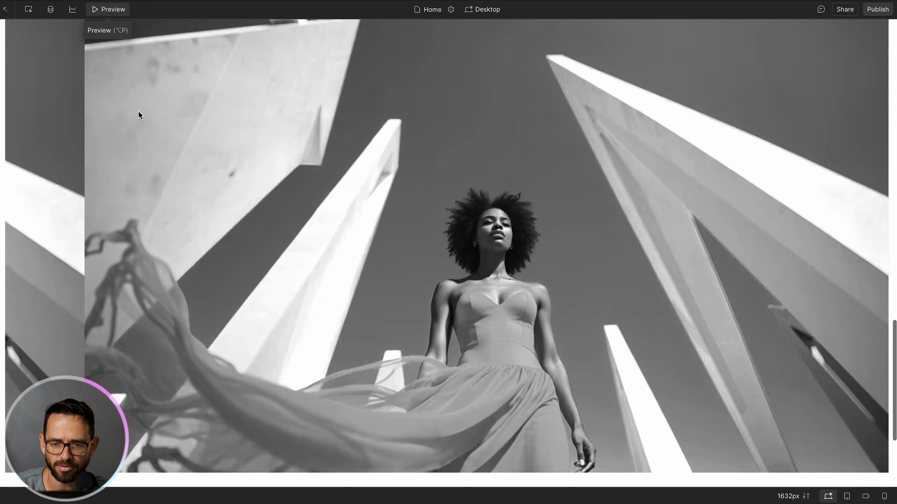
scroll(138, 110, "down", 8)
scroll(138, 111, "up", 6)
scroll(138, 111, "down", 5)
scroll(138, 111, "up", 5)
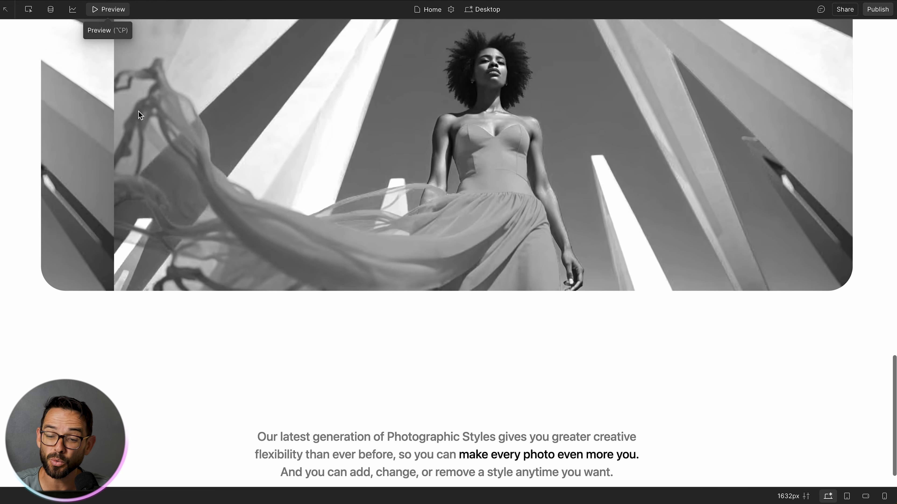
scroll(138, 111, "down", 5)
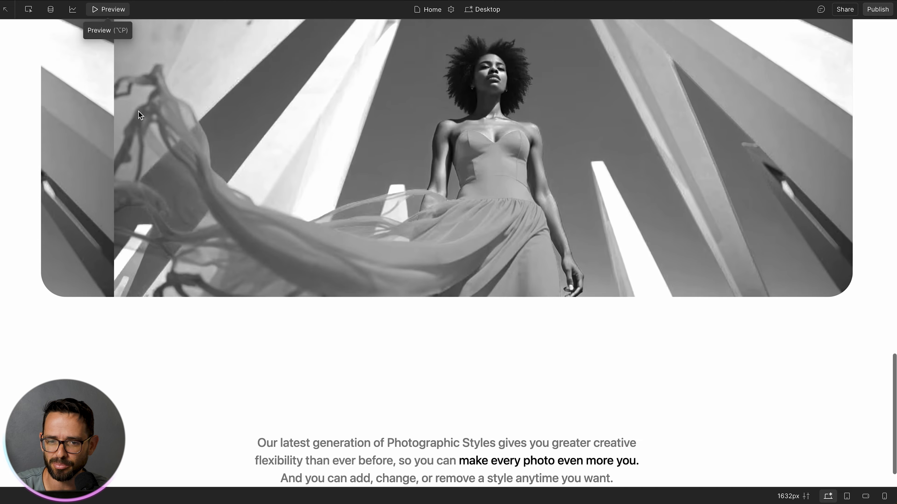
scroll(138, 111, "up", 5)
scroll(138, 111, "down", 4)
scroll(138, 111, "up", 8)
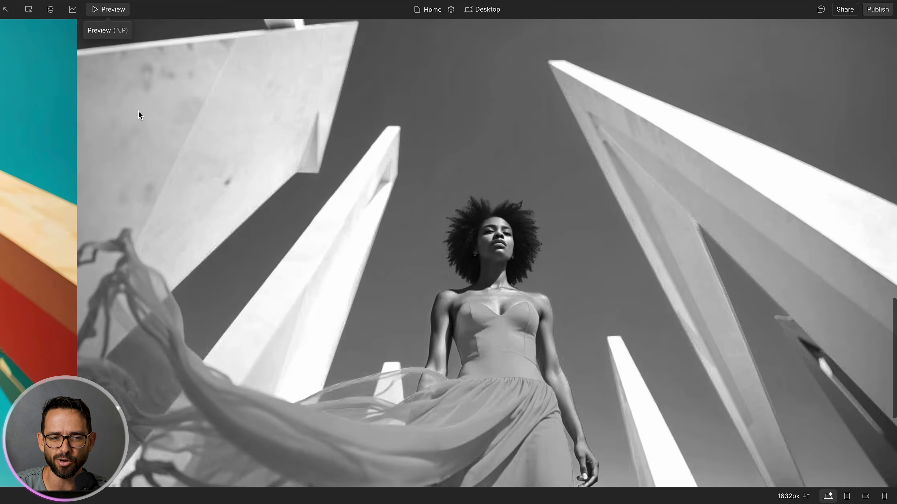
scroll(72, 128, "up", 10)
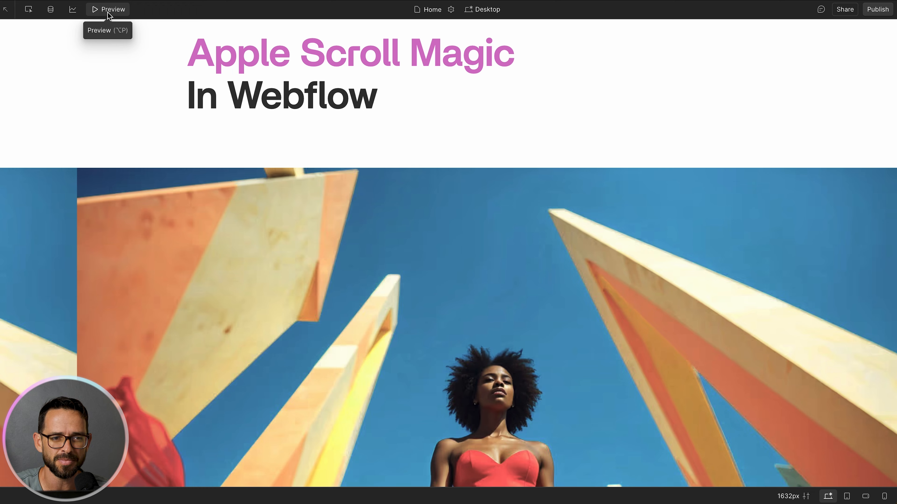
left_click(108, 11)
Step: Select the first mask layer's image-bg and set its background image width to 110 vw
left_click(6, 70)
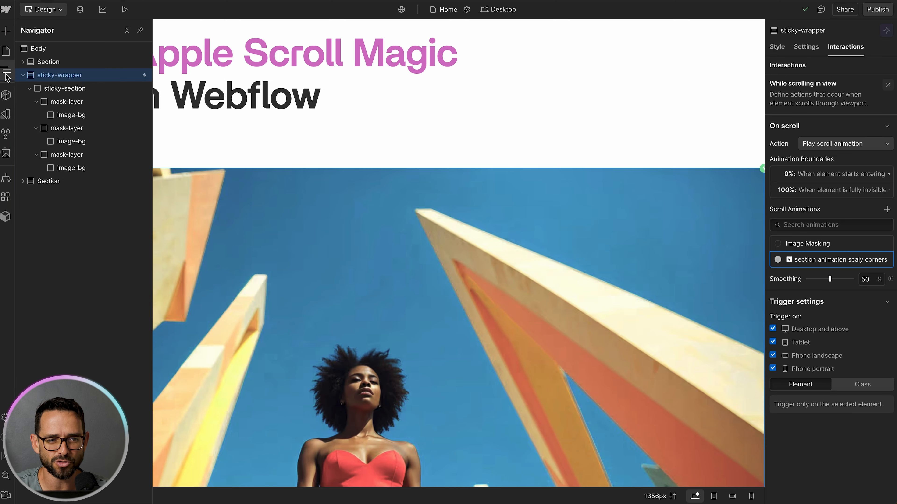
left_click(64, 114)
left_click(777, 47)
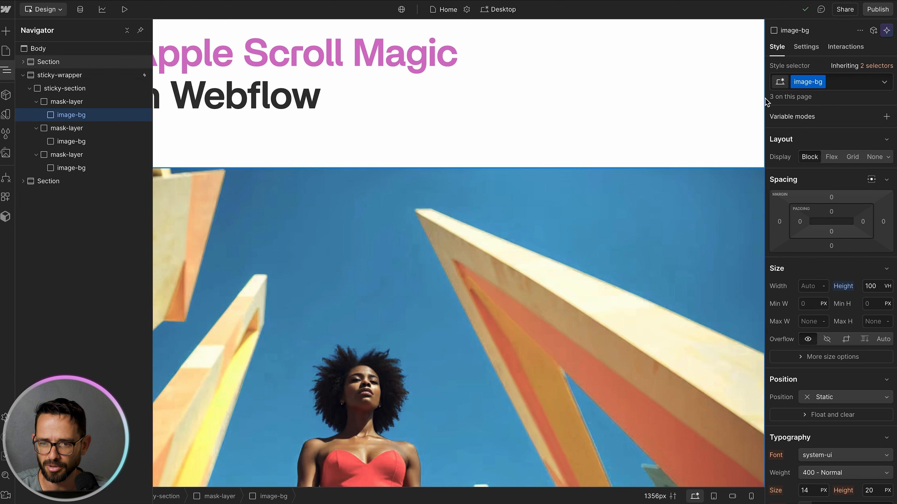
scroll(816, 268, "down", 10)
left_click(817, 310)
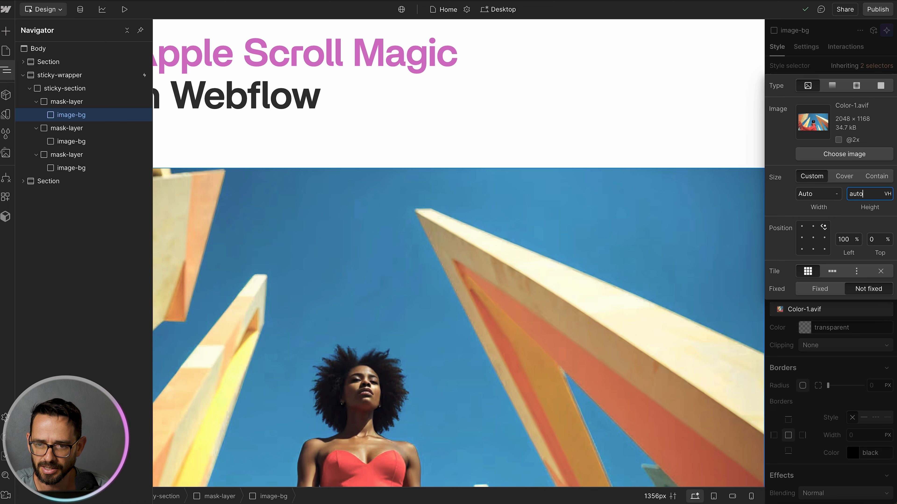
left_click(820, 194)
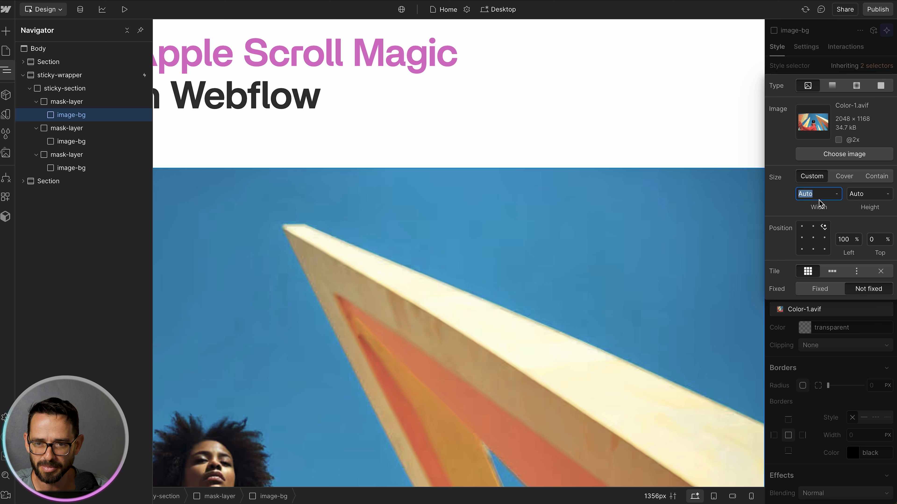
type("110vw")
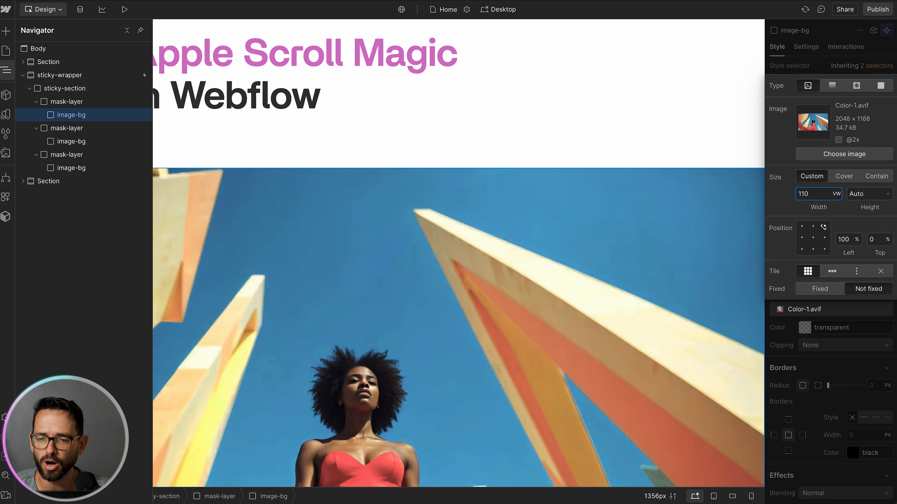
left_click(850, 42)
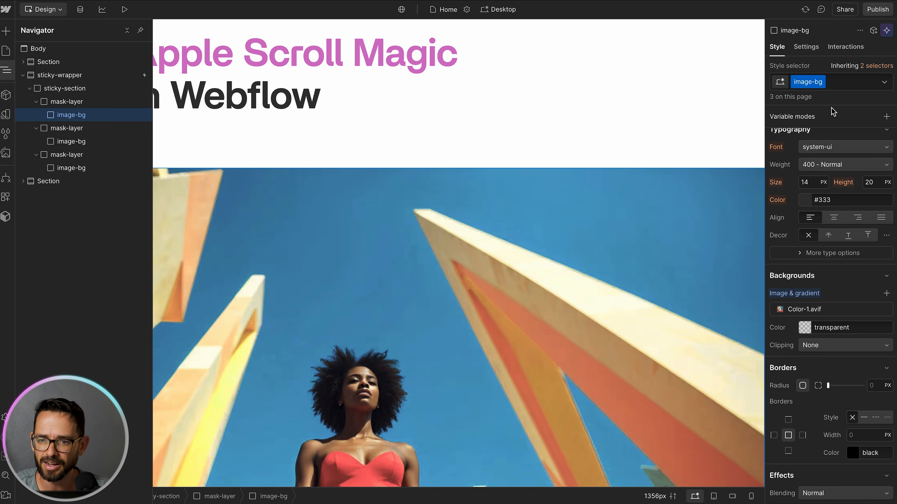
Step: Preview the page again and scroll through the full masking and scaling effect
left_click(126, 10)
scroll(95, 87, "down", 1)
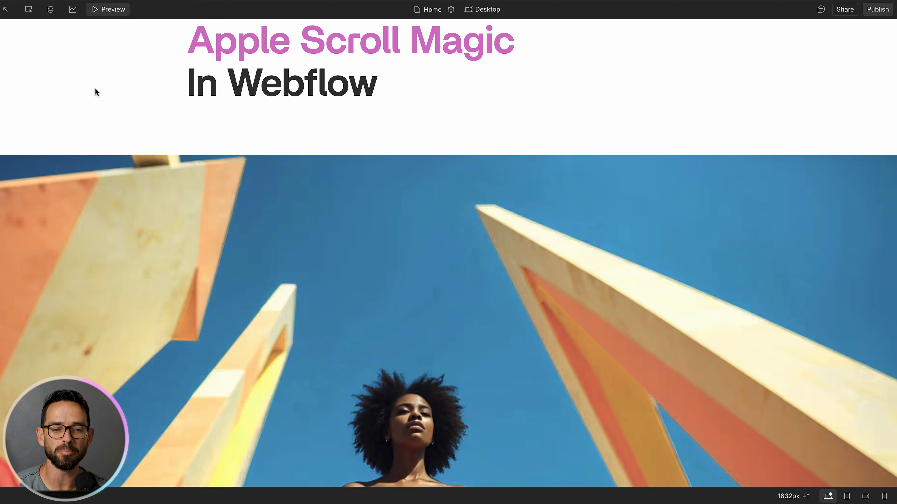
scroll(100, 128, "down", 3)
scroll(100, 128, "up", 2)
scroll(101, 128, "down", 2)
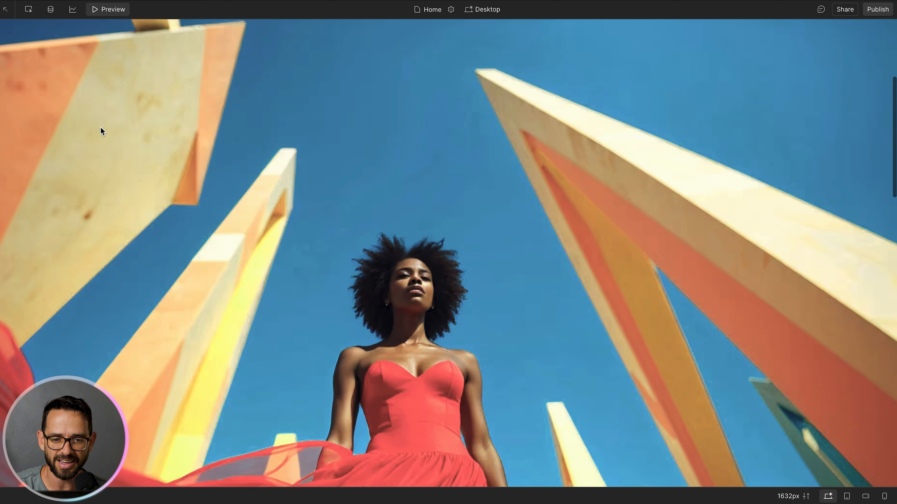
scroll(100, 127, "down", 5)
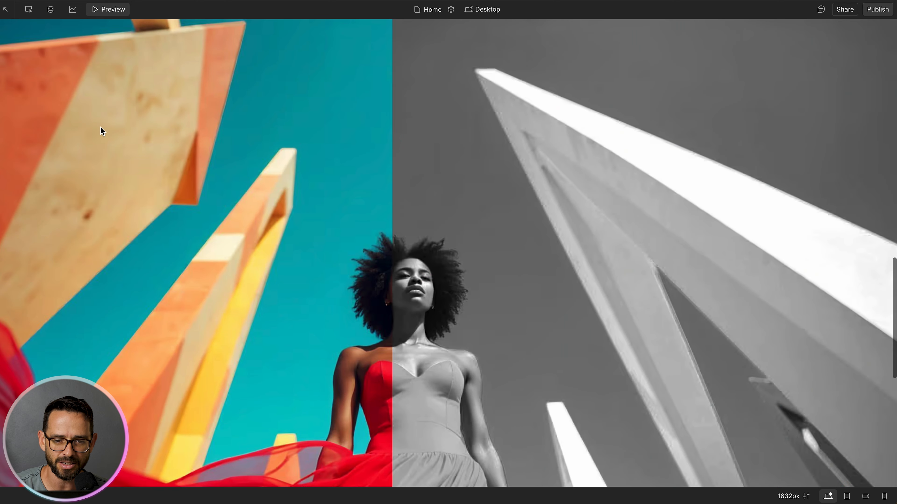
scroll(101, 131, "down", 6)
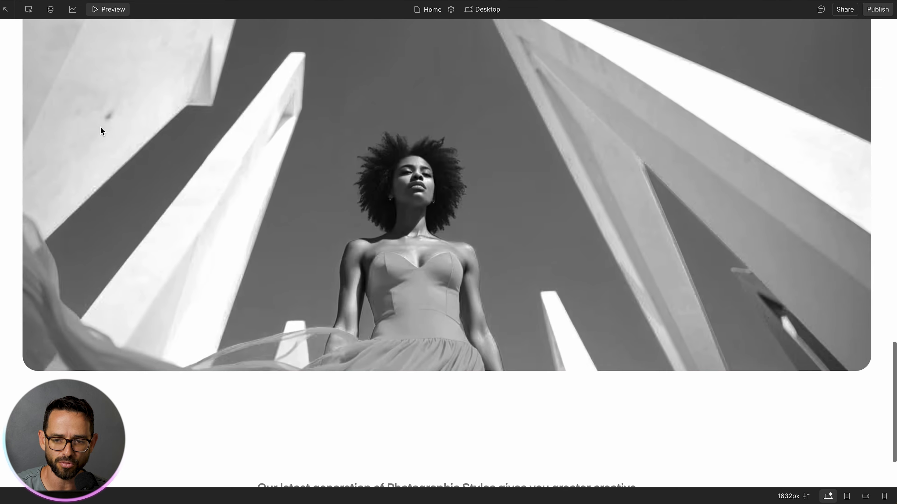
scroll(100, 127, "down", 3)
scroll(101, 127, "up", 4)
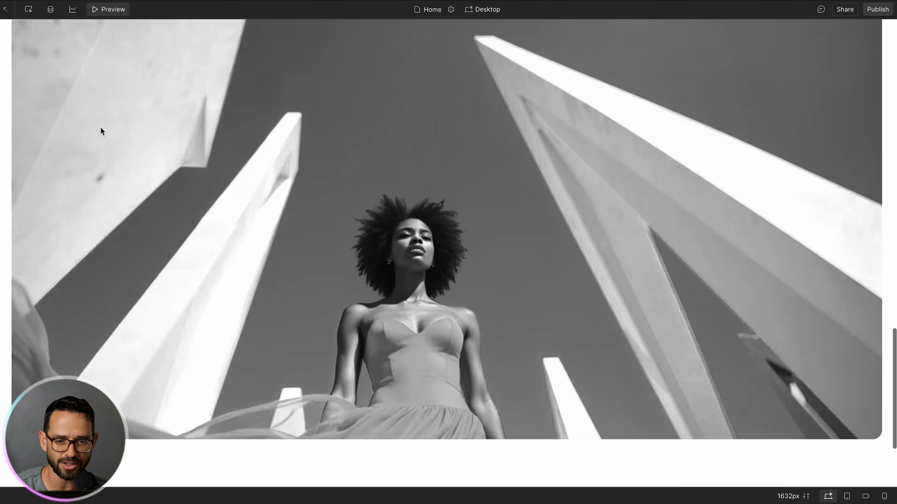
scroll(100, 131, "down", 4)
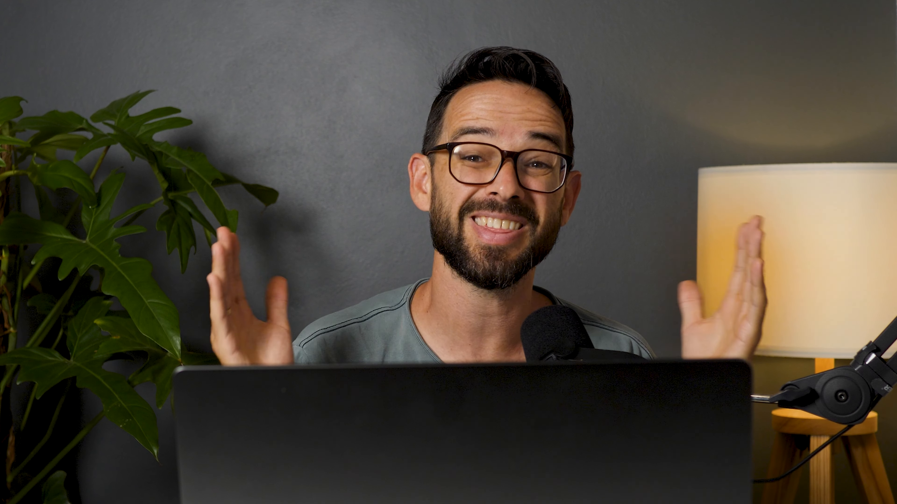